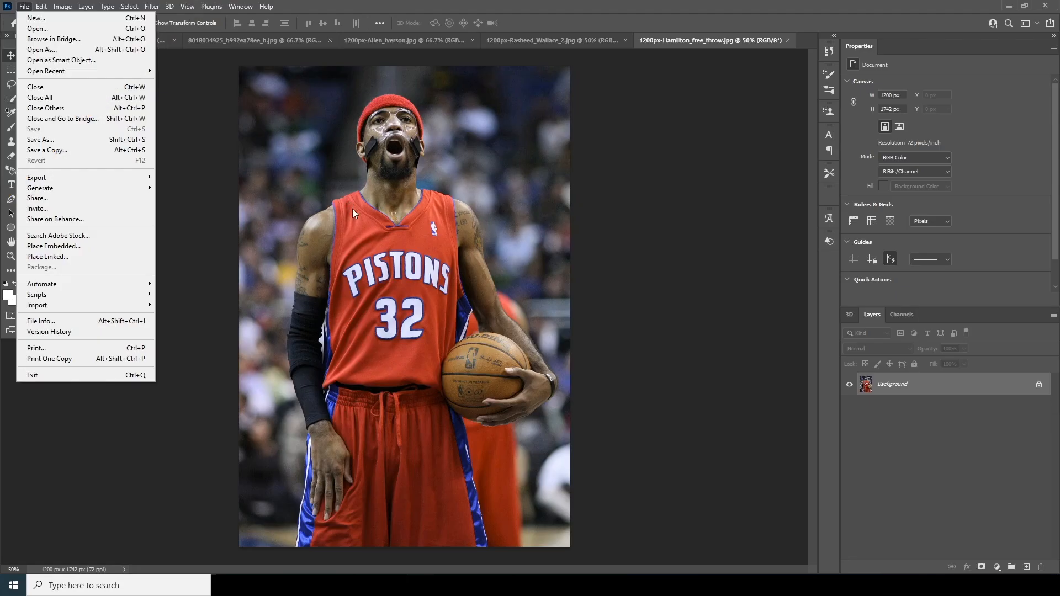
# Step: Create a new Letter document, 8.5 x 11 inches at 300 pixels/inch, in RGB with 16-bit depth and a white background
pyautogui.click(353, 212)
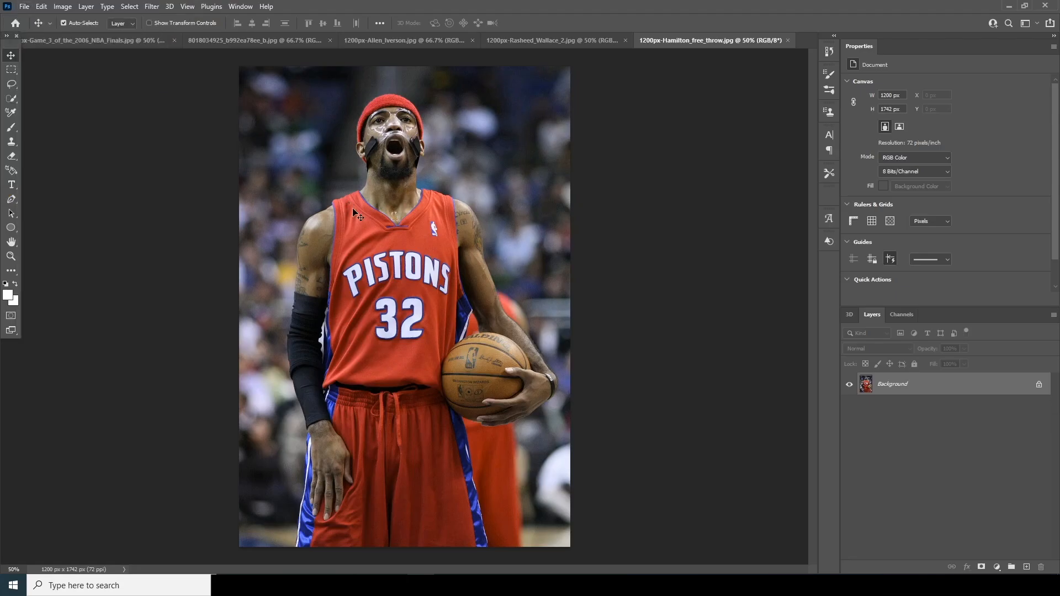
pyautogui.click(25, 7)
pyautogui.click(29, 17)
pyautogui.moveTo(287, 81); pyautogui.dragTo(238, 76)
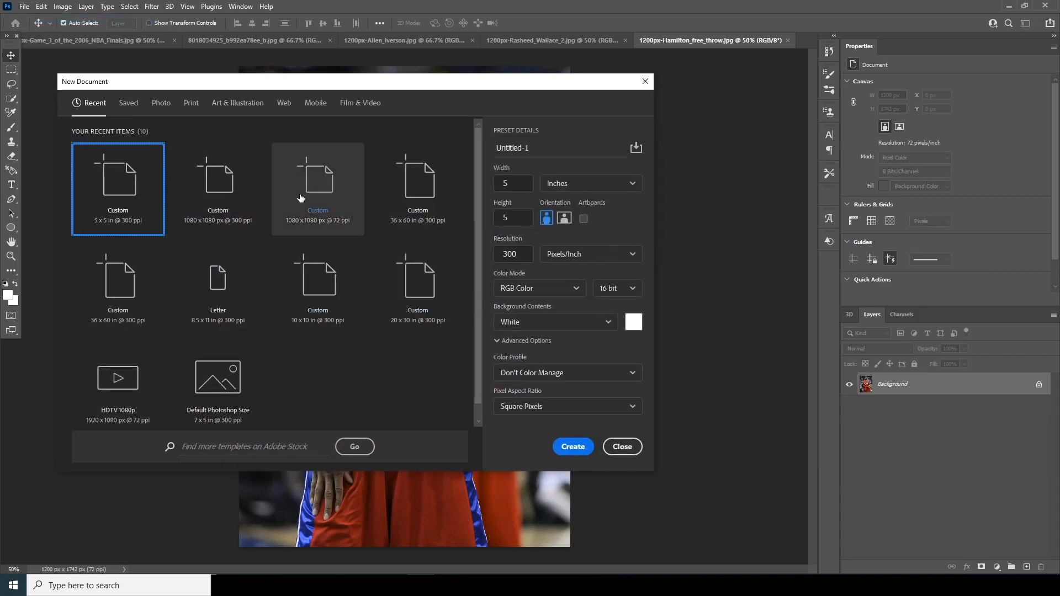
pyautogui.click(239, 278)
pyautogui.press('Tab')
pyautogui.press('Tab')
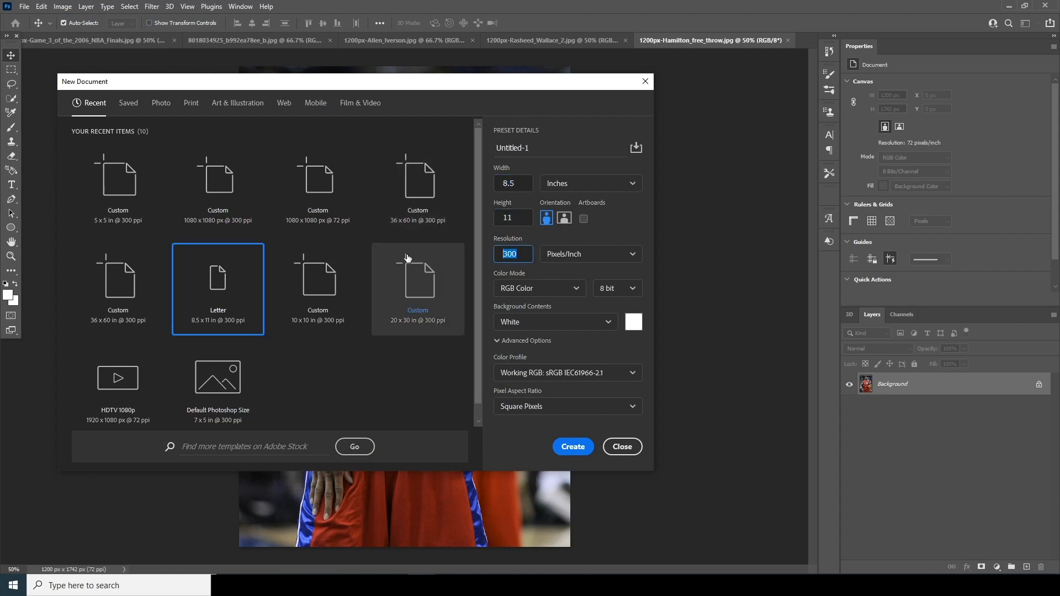
pyautogui.click(635, 293)
pyautogui.click(611, 329)
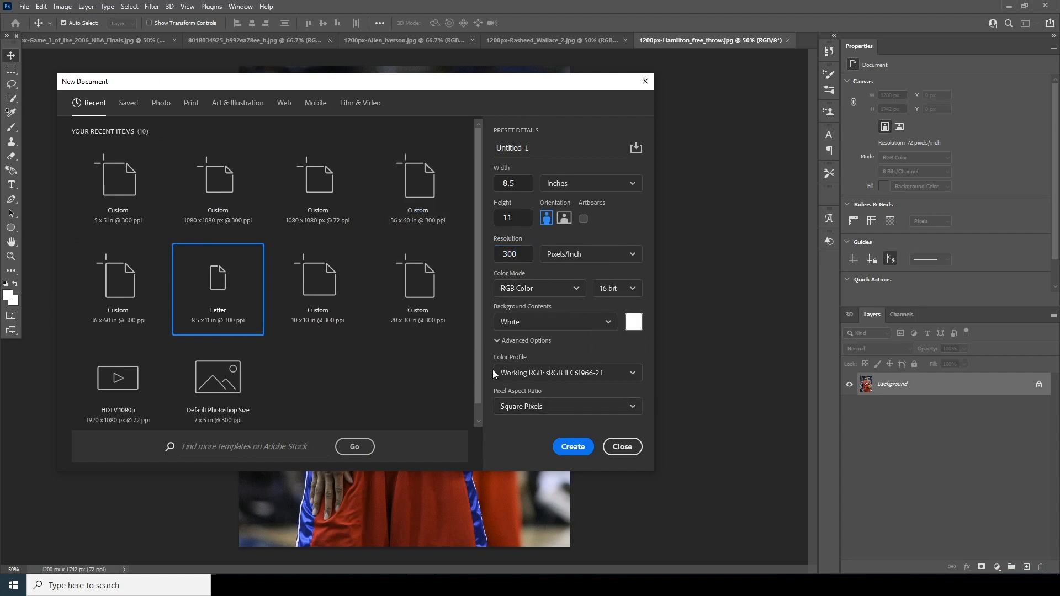
pyautogui.click(574, 448)
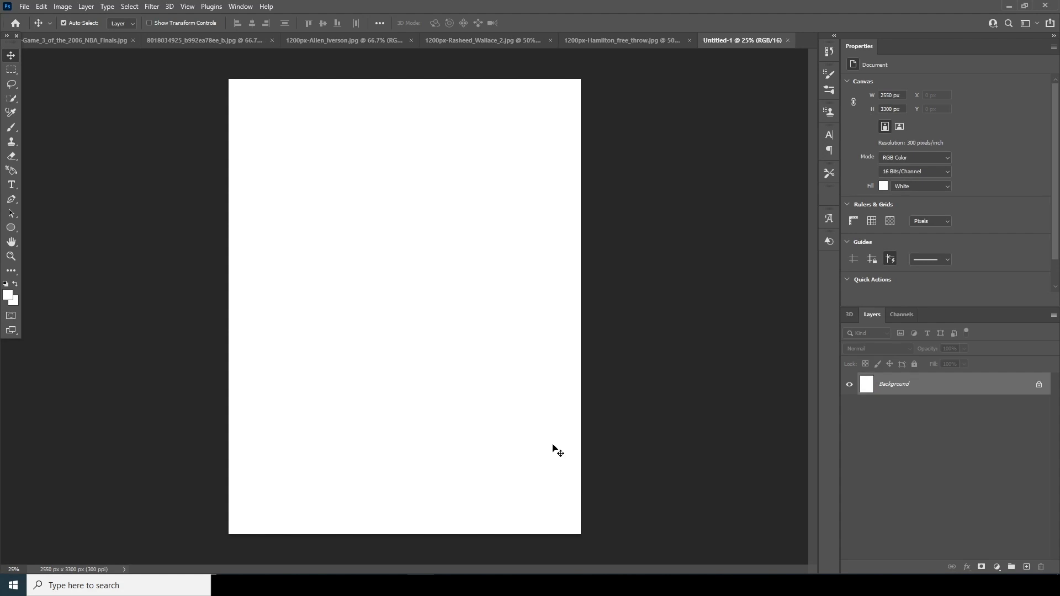
# Step: Mask out the background of the Allen Iverson photo using Select Subject, and copy the cutout into Untitled-1, accepting the different bit depth
pyautogui.click(602, 41)
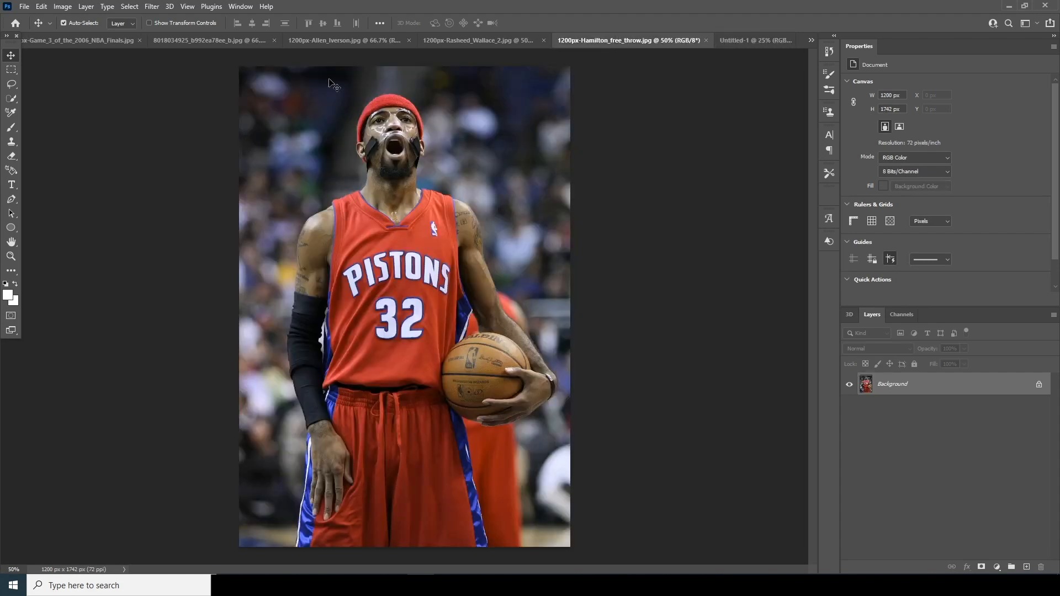
pyautogui.click(54, 41)
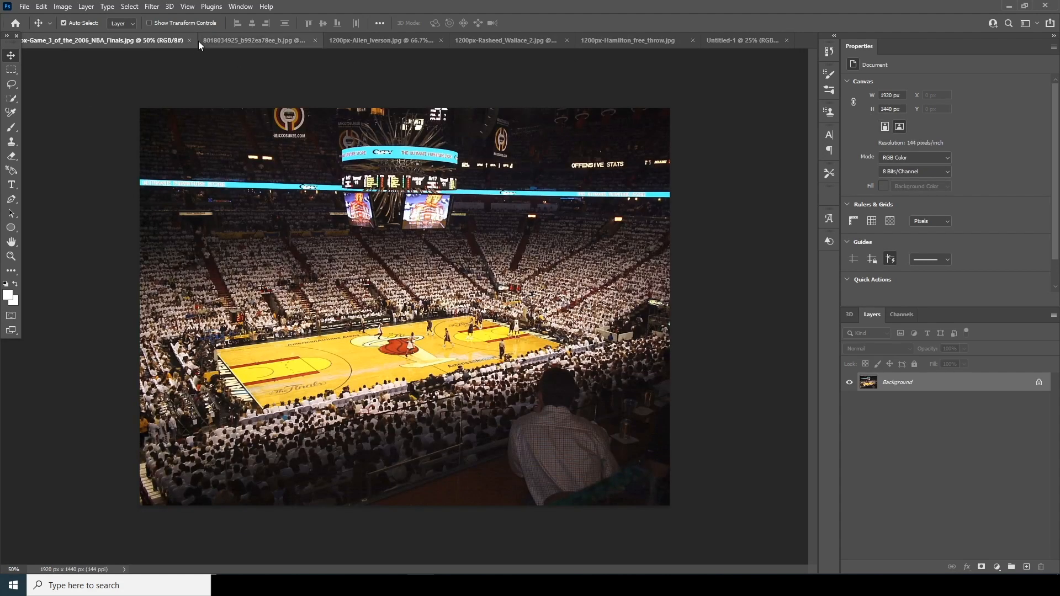
pyautogui.click(198, 40)
pyautogui.click(360, 42)
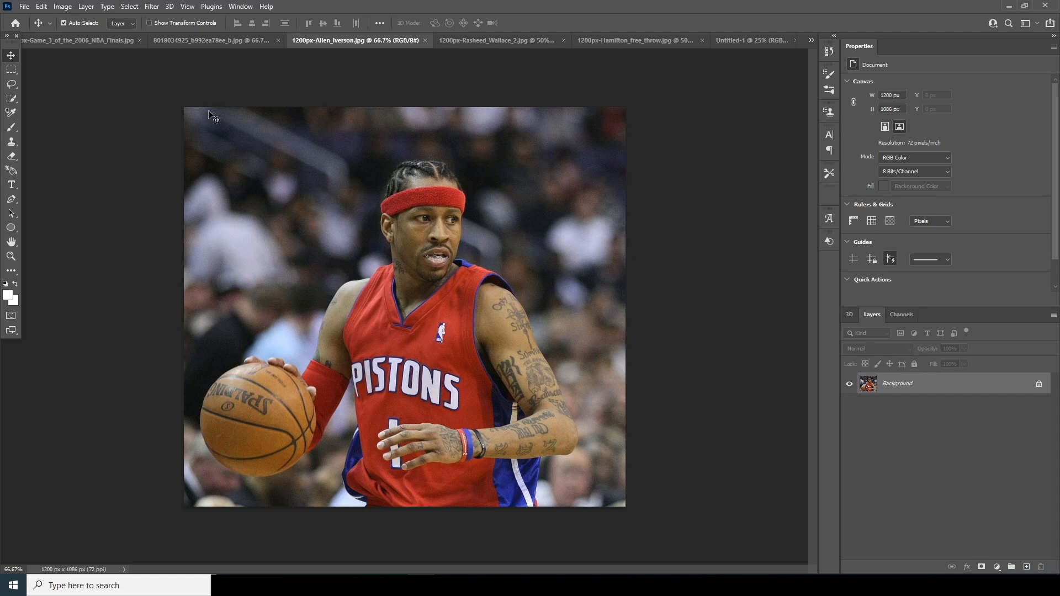
pyautogui.click(132, 8)
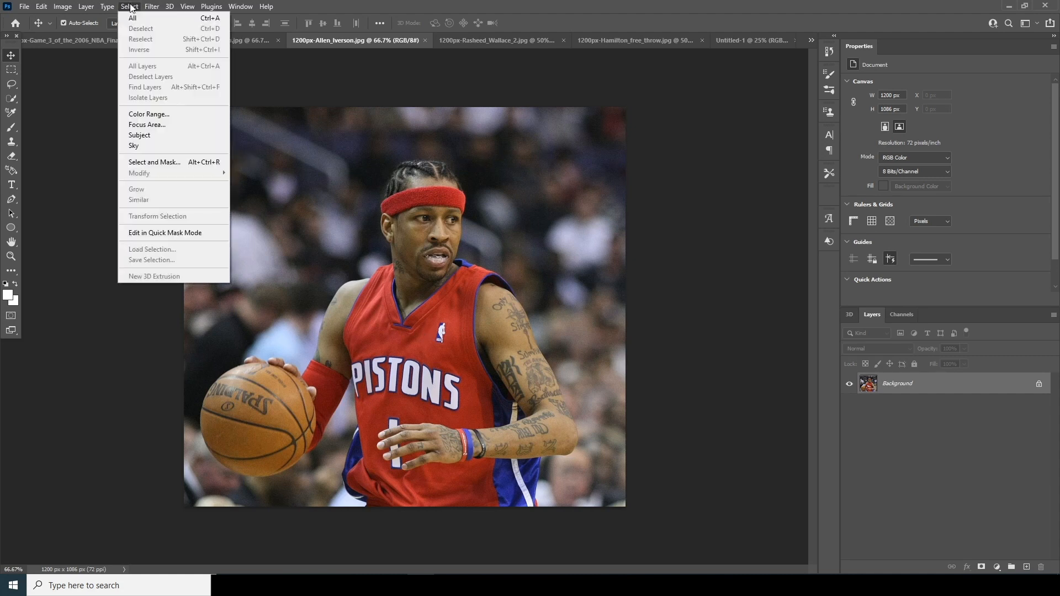
pyautogui.click(149, 135)
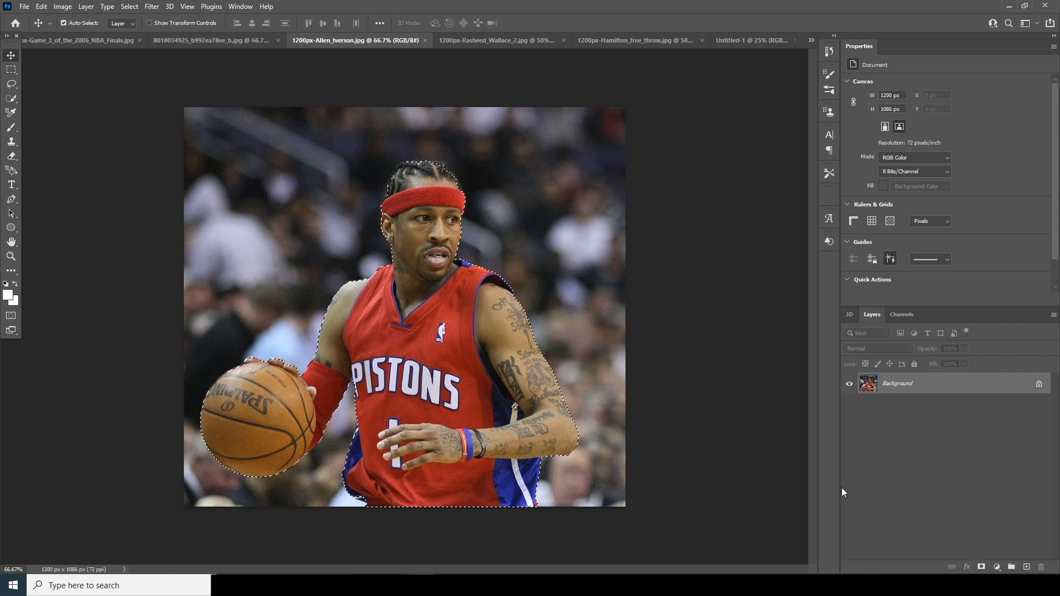
pyautogui.click(980, 567)
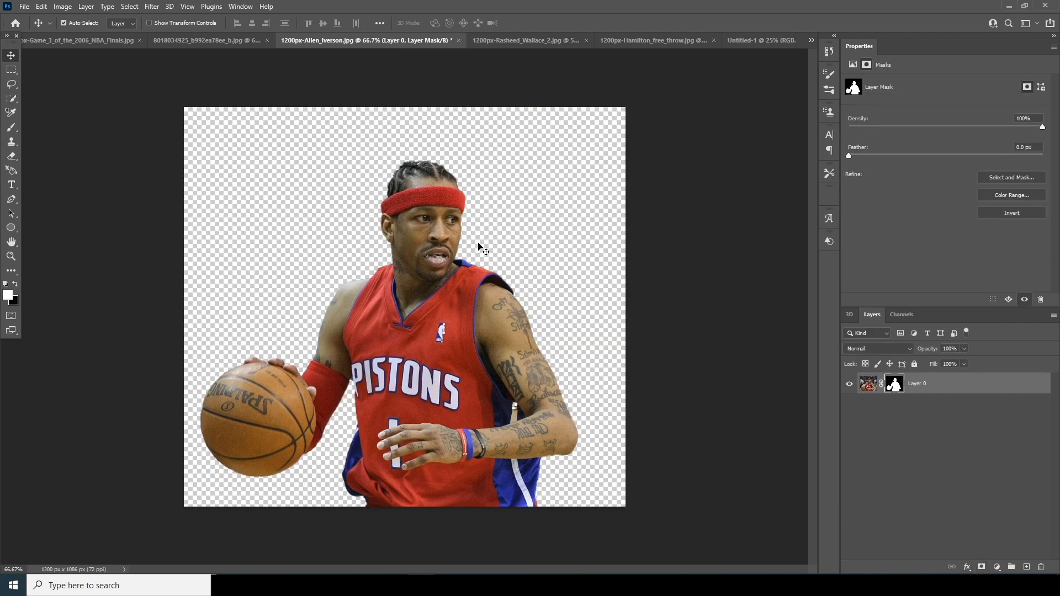
pyautogui.moveTo(454, 209); pyautogui.dragTo(386, 392)
pyautogui.click(564, 225)
# Step: Select the subject in the Rasheed Wallace photo and add a layer mask from the selection
pyautogui.click(160, 41)
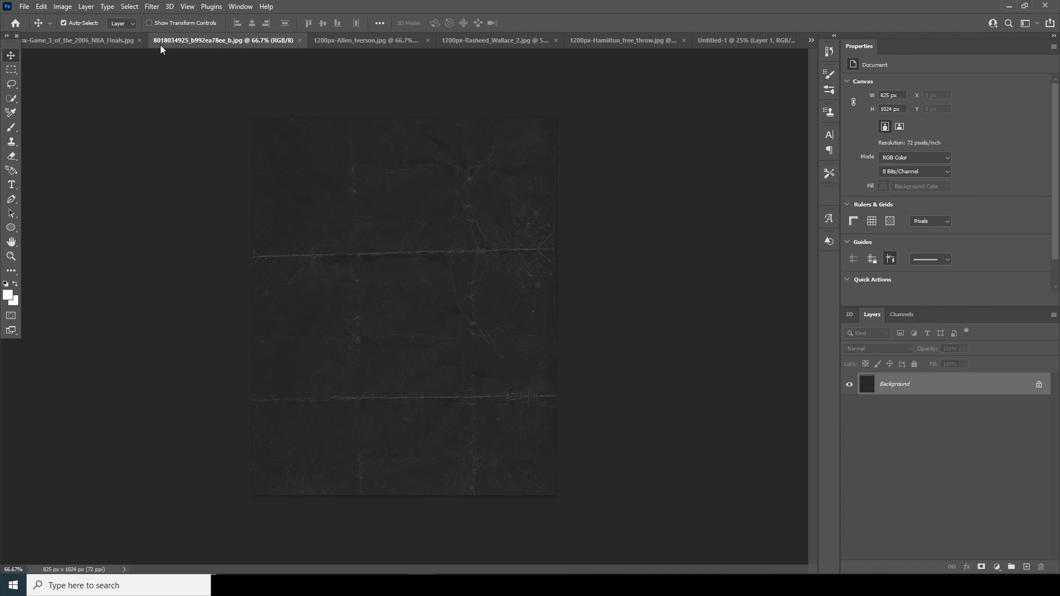
pyautogui.click(329, 41)
pyautogui.click(491, 40)
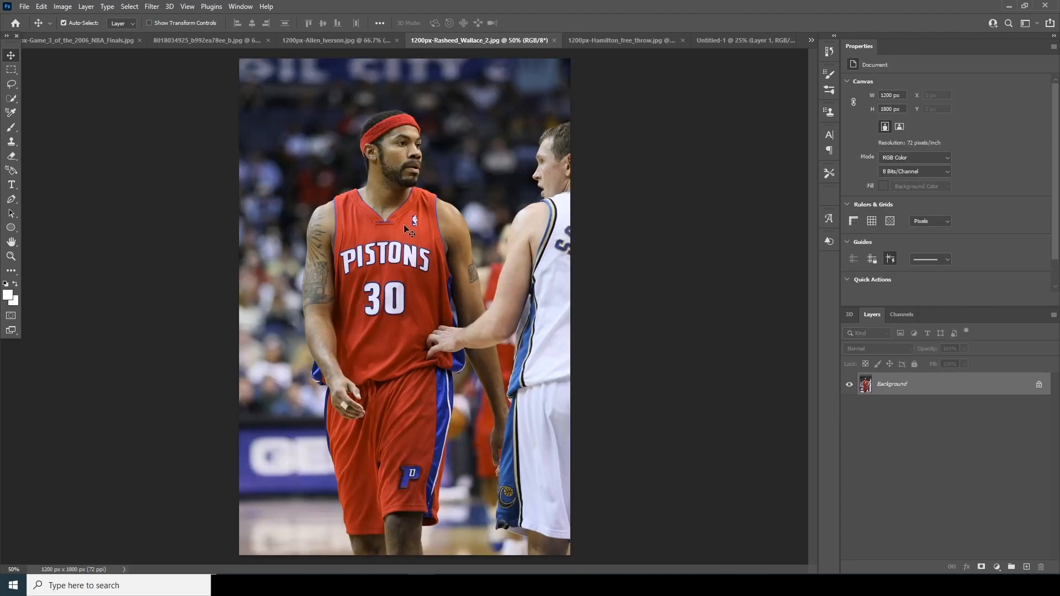
pyautogui.click(136, 6)
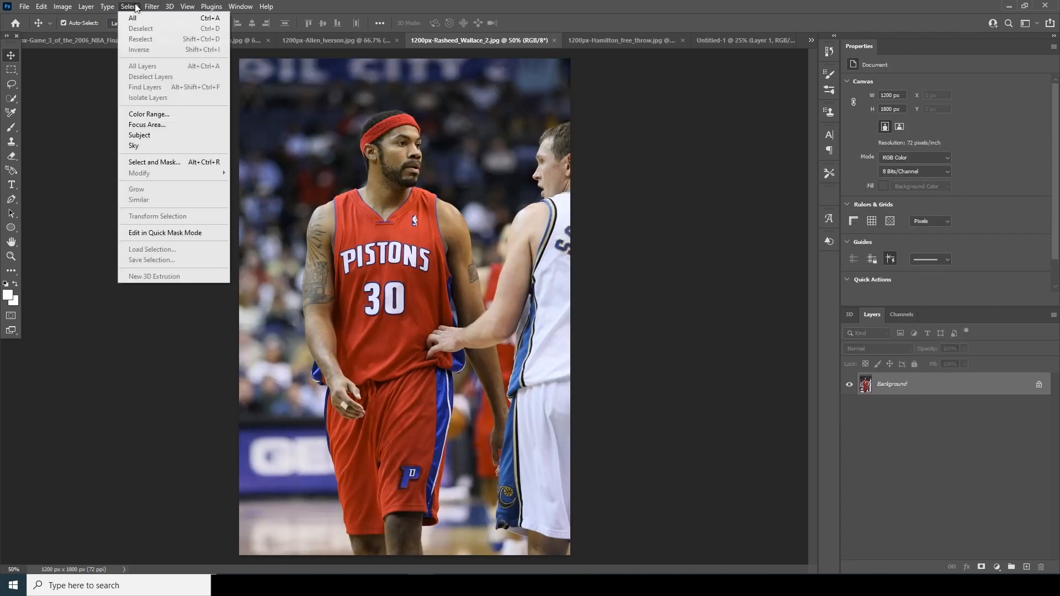
pyautogui.click(149, 142)
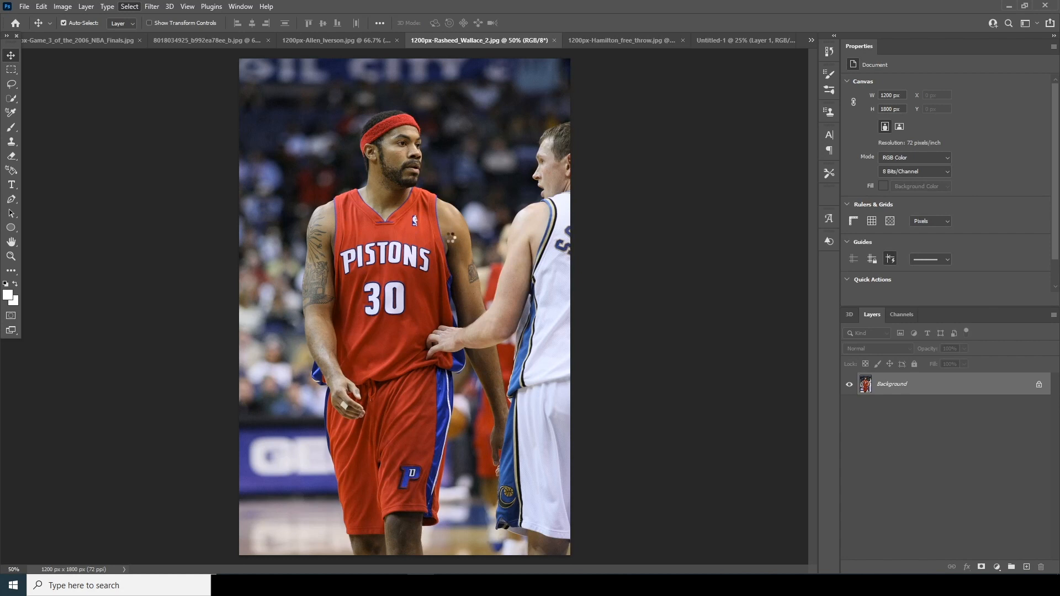
pyautogui.click(981, 567)
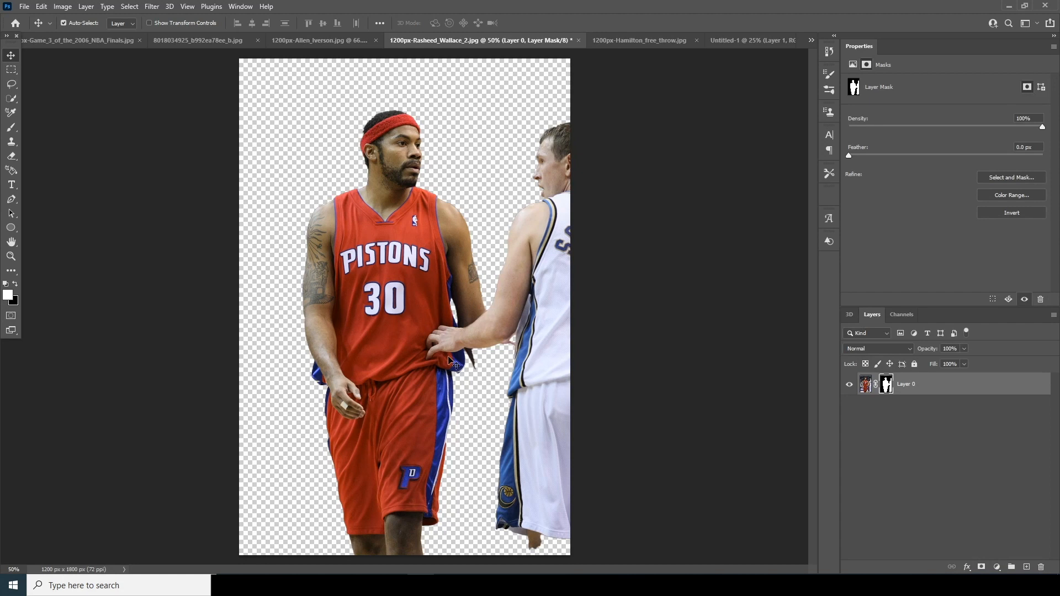
# Step: Paint black on the layer mask with a hard round brush to hide the opposing player in white
pyautogui.press('b')
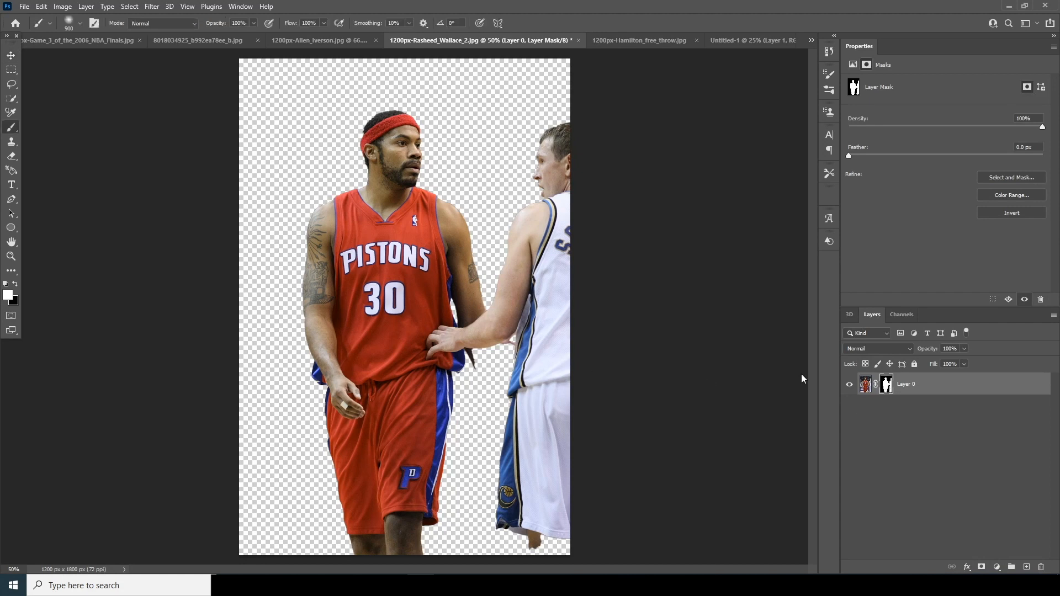
pyautogui.click(80, 23)
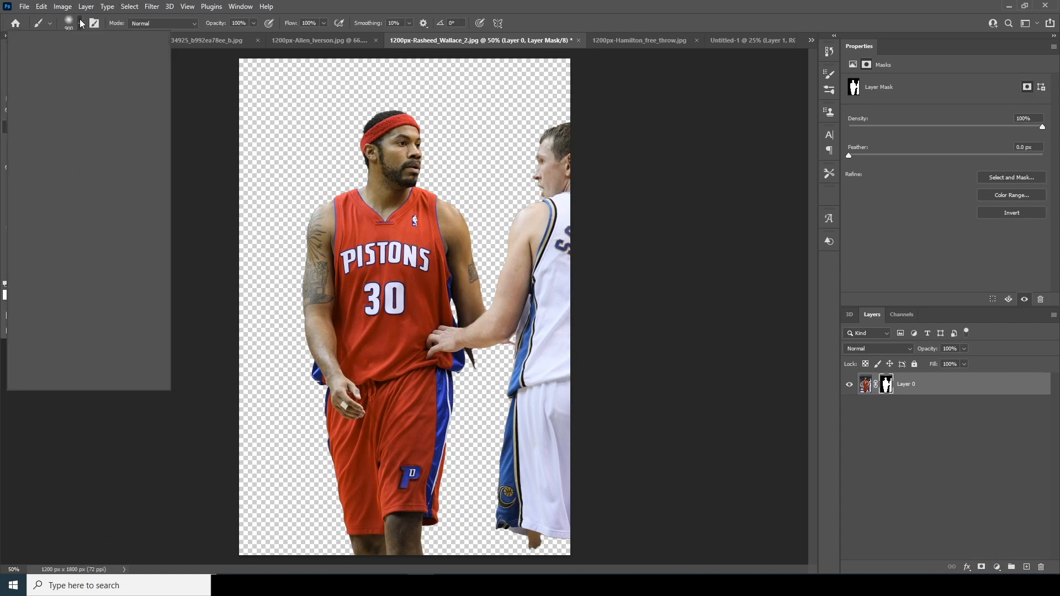
pyautogui.doubleClick(113, 198)
pyautogui.click(15, 284)
pyautogui.press('[')
pyautogui.press('[')
pyautogui.press('[')
pyautogui.press('[')
pyautogui.press('[')
pyautogui.press('[')
pyautogui.press('[')
pyautogui.press('[')
pyautogui.press('[')
pyautogui.press('[')
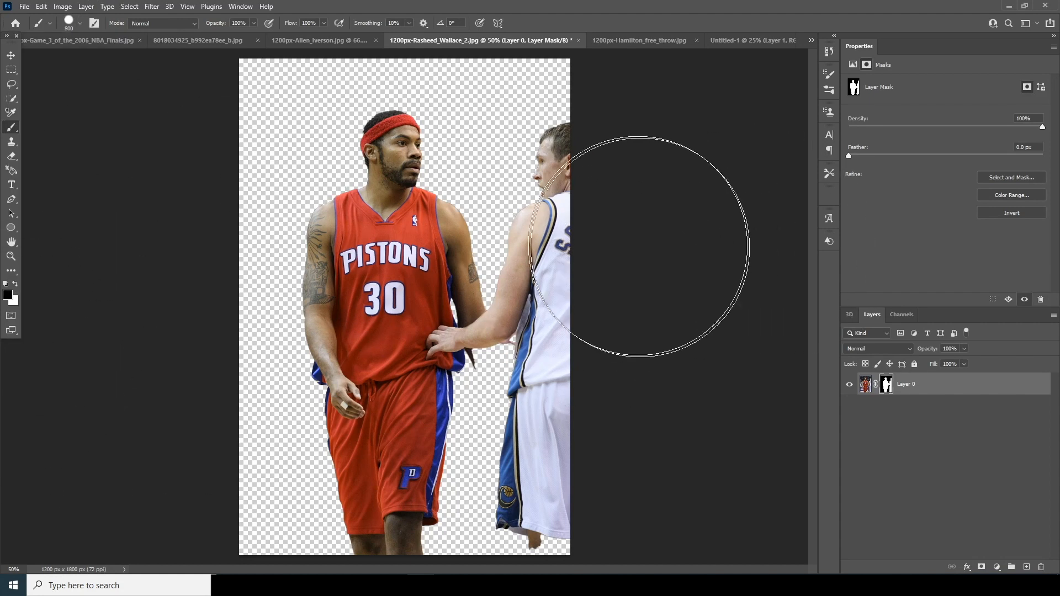
pyautogui.moveTo(580, 138)
pyautogui.mouseDown()
pyautogui.moveTo(548, 268)
pyautogui.moveTo(533, 271)
pyautogui.moveTo(532, 227)
pyautogui.moveTo(513, 337)
pyautogui.moveTo(466, 354)
pyautogui.moveTo(443, 343)
pyautogui.moveTo(508, 318)
pyautogui.mouseUp()
pyautogui.press('[')
pyautogui.press('[')
pyautogui.press('[')
pyautogui.press('[')
pyautogui.moveTo(573, 305); pyautogui.dragTo(550, 499)
pyautogui.press(']')
pyautogui.press(']')
pyautogui.press(']')
pyautogui.moveTo(541, 359)
pyautogui.mouseDown()
pyautogui.moveTo(513, 373)
pyautogui.moveTo(532, 539)
pyautogui.moveTo(575, 469)
pyautogui.moveTo(576, 524)
pyautogui.mouseUp()
# Step: Enlarge the brush to 400 px and paint white on the mask over the player's waist to restore it
pyautogui.press(']')
pyautogui.press(']')
pyautogui.press(']')
pyautogui.click(404, 350)
pyautogui.click(15, 284)
pyautogui.moveTo(400, 336); pyautogui.dragTo(397, 386)
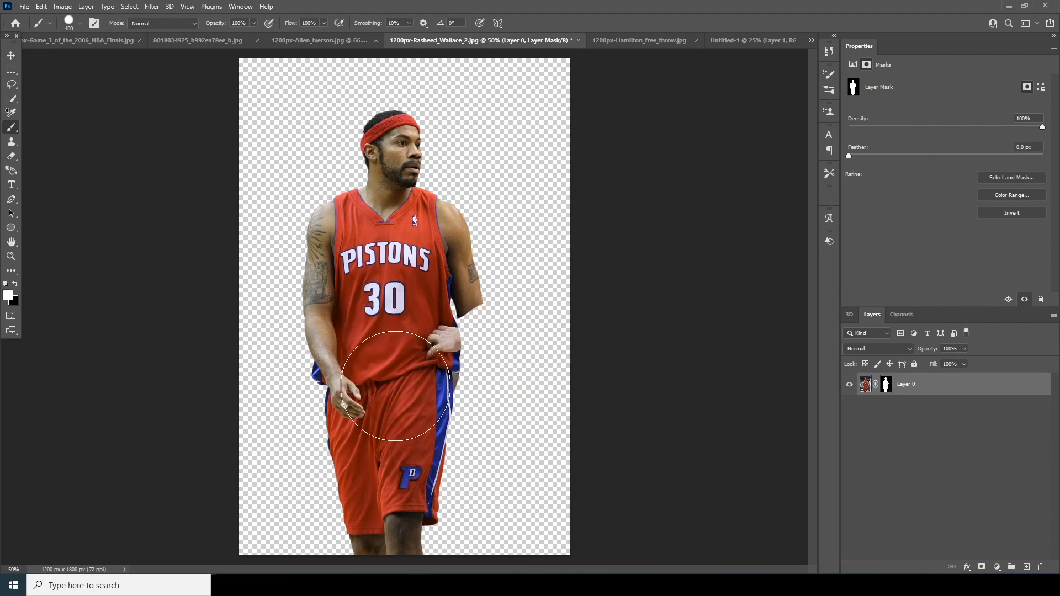
# Step: Copy the masked Rasheed Wallace cutout into Untitled-1 with the Move tool, accepting the different bit depth
pyautogui.click(11, 55)
pyautogui.moveTo(411, 256); pyautogui.dragTo(727, 42)
pyautogui.moveTo(411, 377); pyautogui.dragTo(412, 377)
pyautogui.click(508, 228)
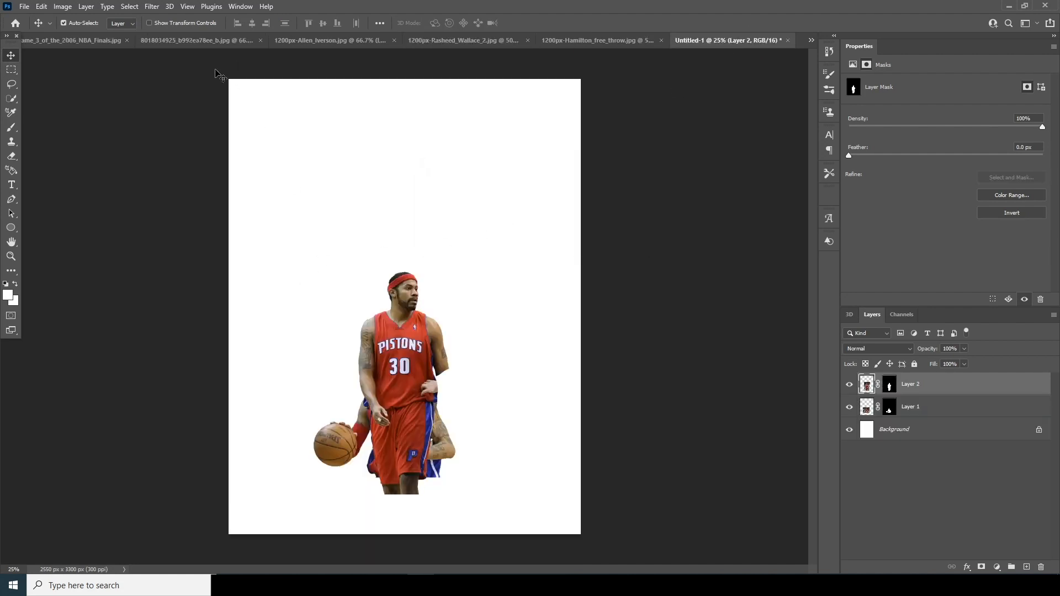
# Step: Select the subject in the Hamilton free throw photo and add a layer mask from the selection
pyautogui.click(161, 42)
pyautogui.click(387, 40)
pyautogui.click(480, 39)
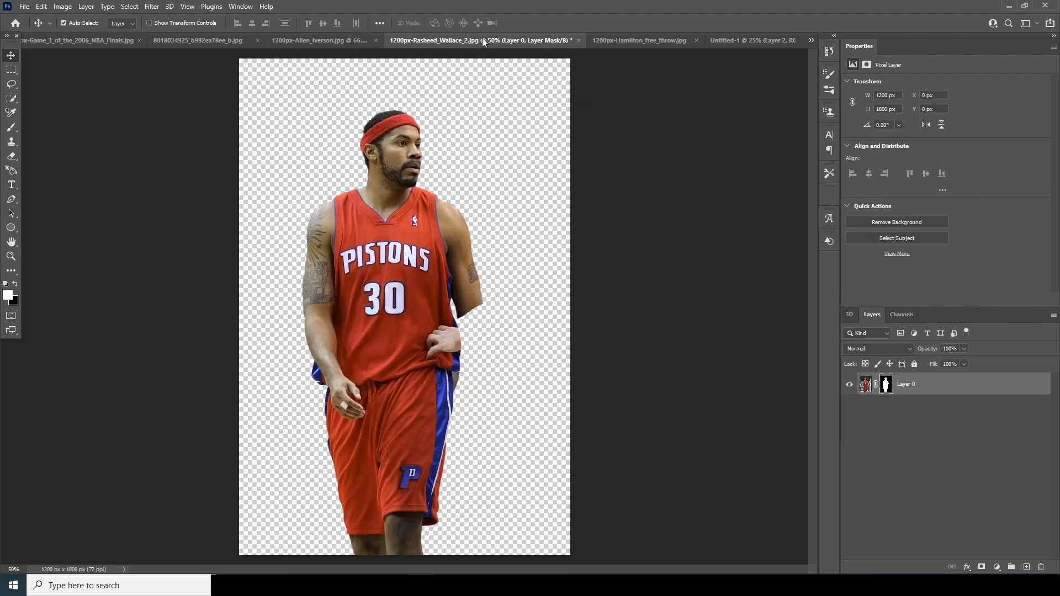
pyautogui.click(608, 40)
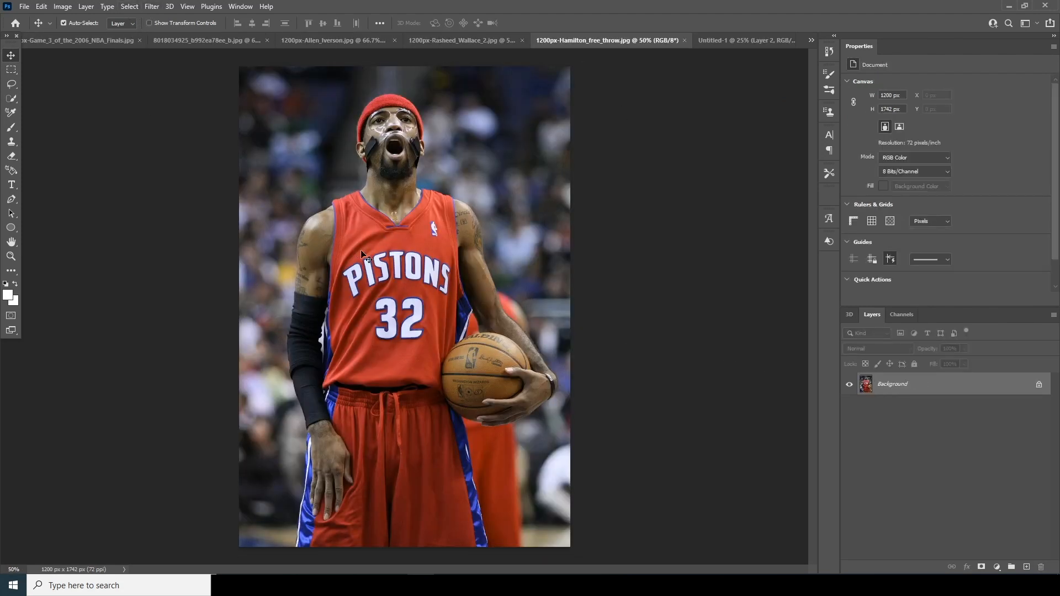
pyautogui.click(135, 8)
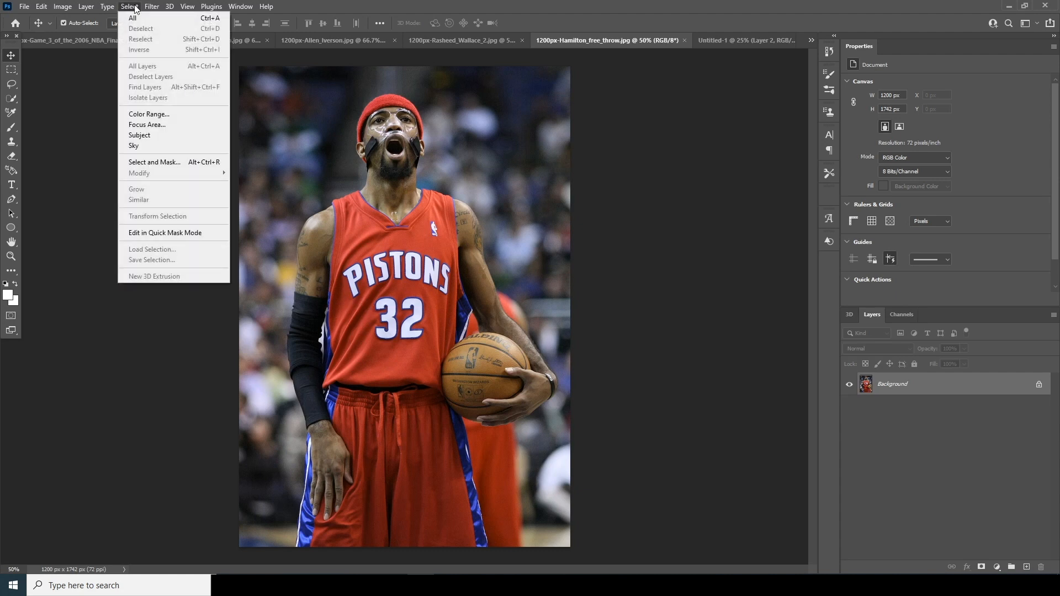
pyautogui.click(147, 137)
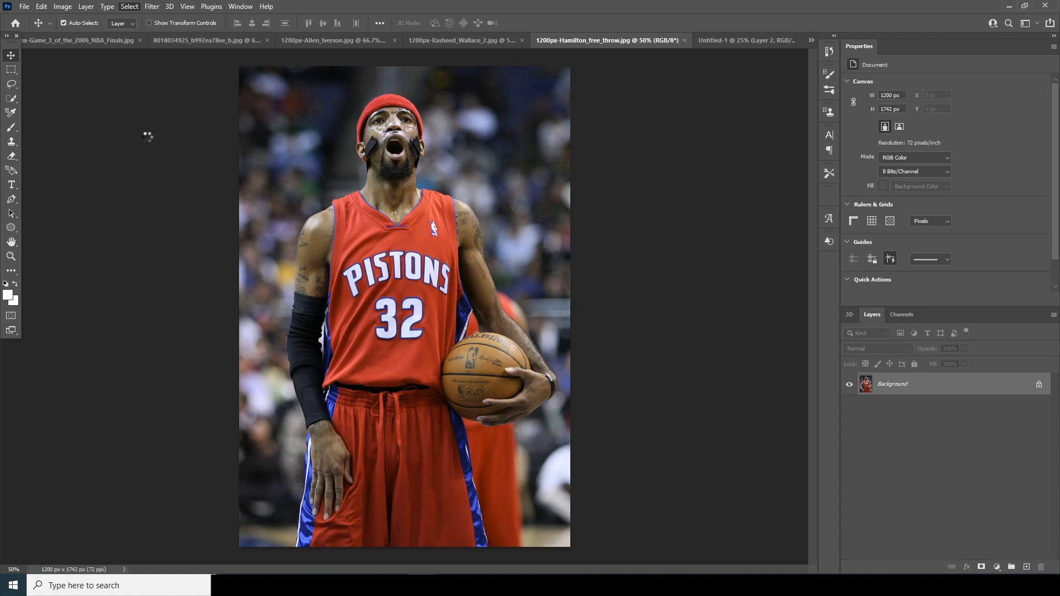
pyautogui.click(981, 567)
# Step: Copy the masked Hamilton cutout into Untitled-1, accepting the different bit depth, and place its layer directly above the Background
pyautogui.moveTo(394, 290); pyautogui.dragTo(466, 298)
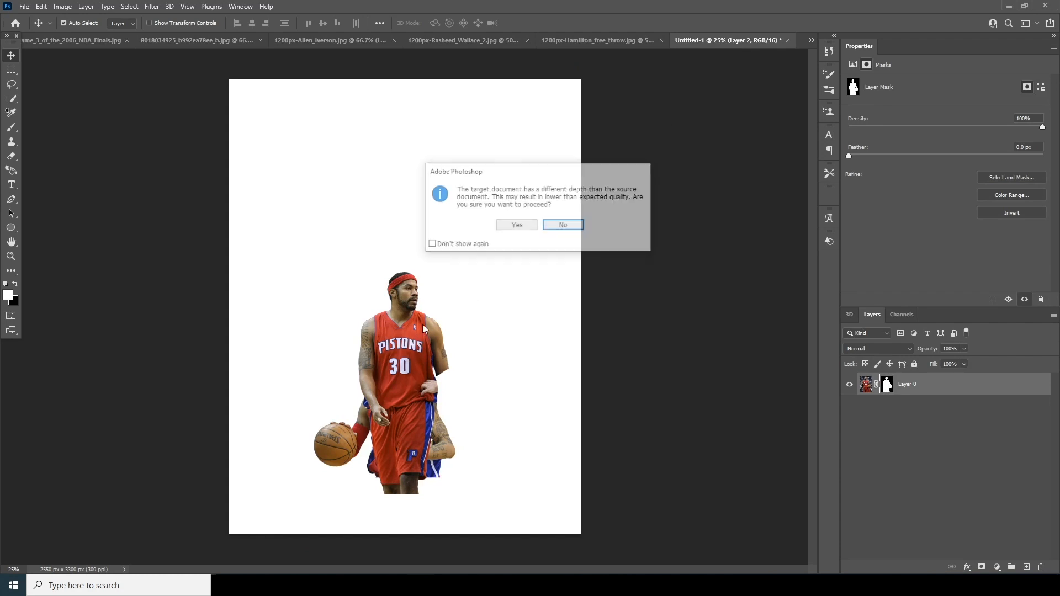
pyautogui.click(512, 223)
pyautogui.moveTo(412, 384); pyautogui.dragTo(403, 371)
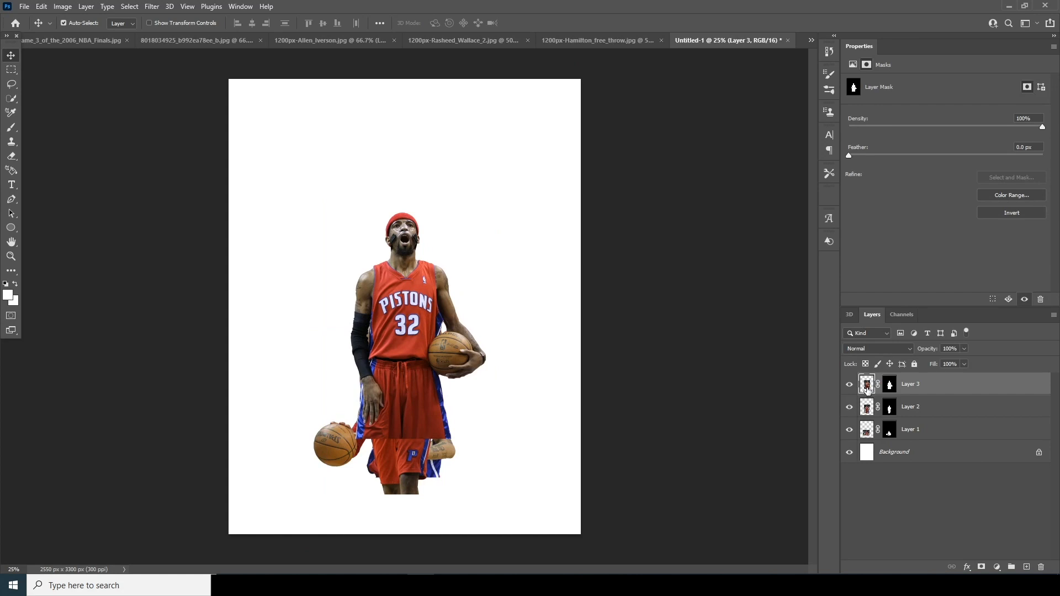
pyautogui.moveTo(867, 390); pyautogui.dragTo(881, 436)
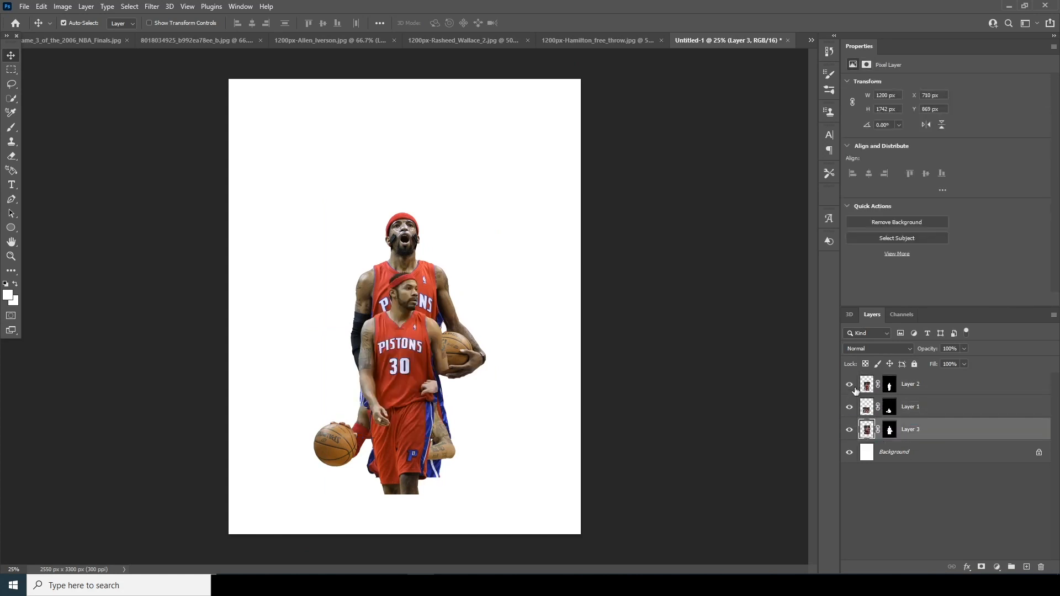
# Step: Convert Layer 3 to a smart object, scale it to about 139%, and shift it toward the right side of the page
pyautogui.rightClick(868, 431)
pyautogui.rightClick(945, 434)
pyautogui.click(859, 259)
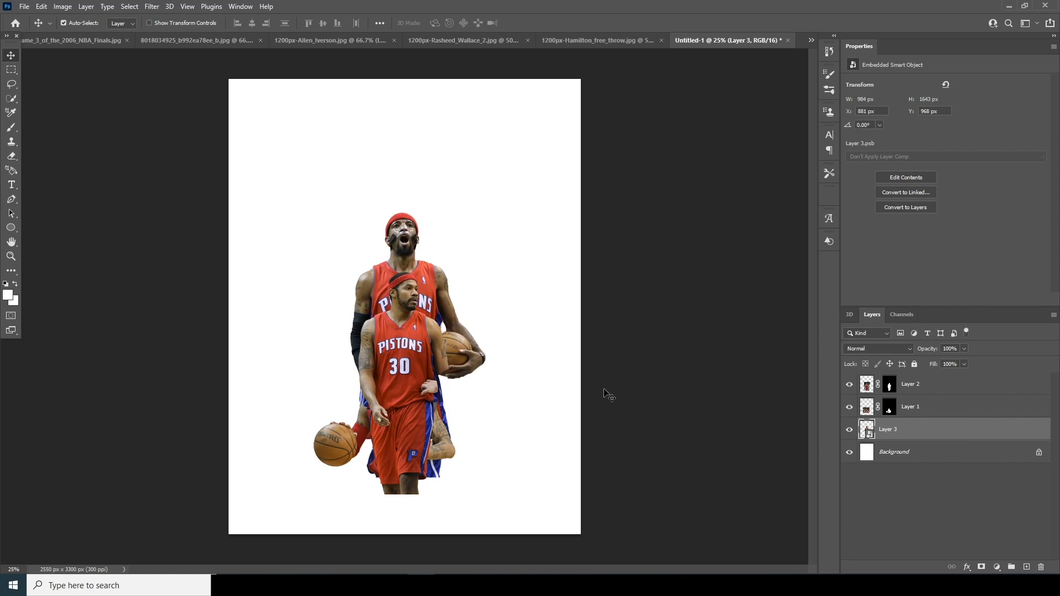
pyautogui.hotkey('ctrl', 't')
pyautogui.moveTo(484, 437); pyautogui.dragTo(511, 483)
pyautogui.moveTo(442, 357); pyautogui.dragTo(478, 351)
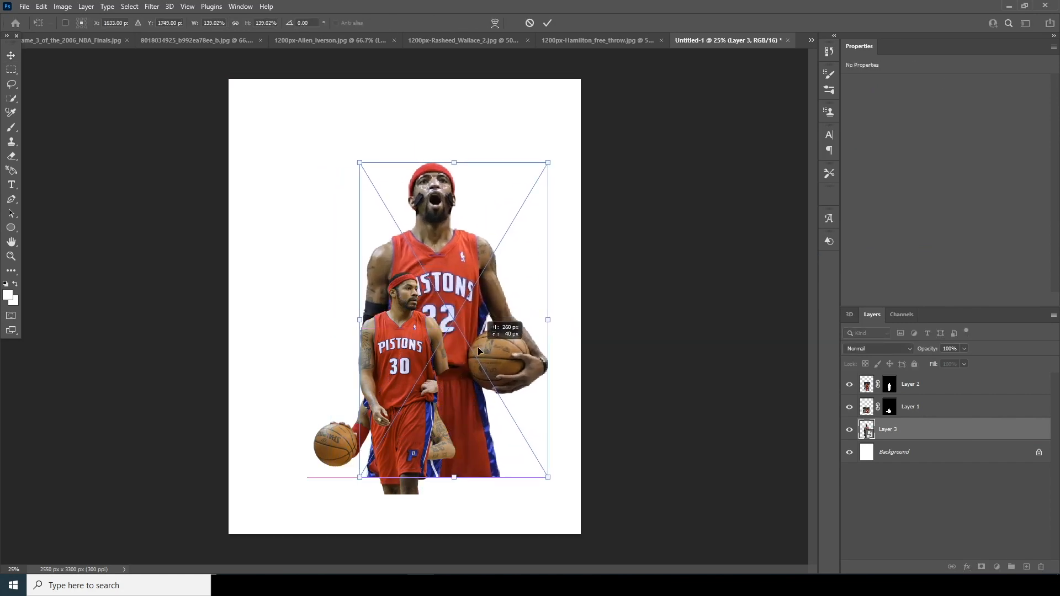
pyautogui.press('Return')
# Step: Convert Layer 1, the dribbling player, to a smart object
pyautogui.click(866, 411)
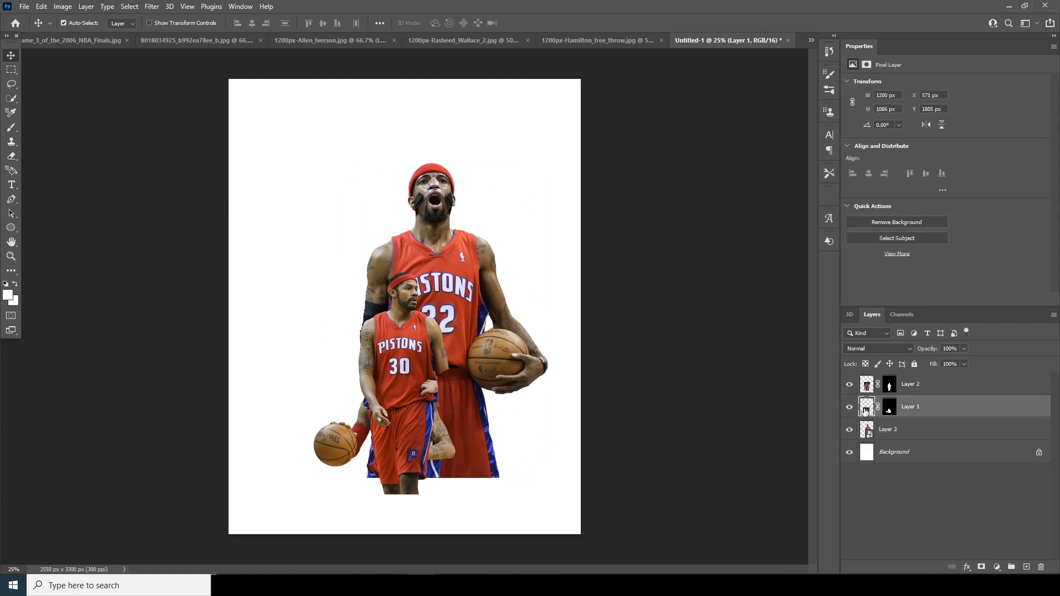
pyautogui.rightClick(938, 405)
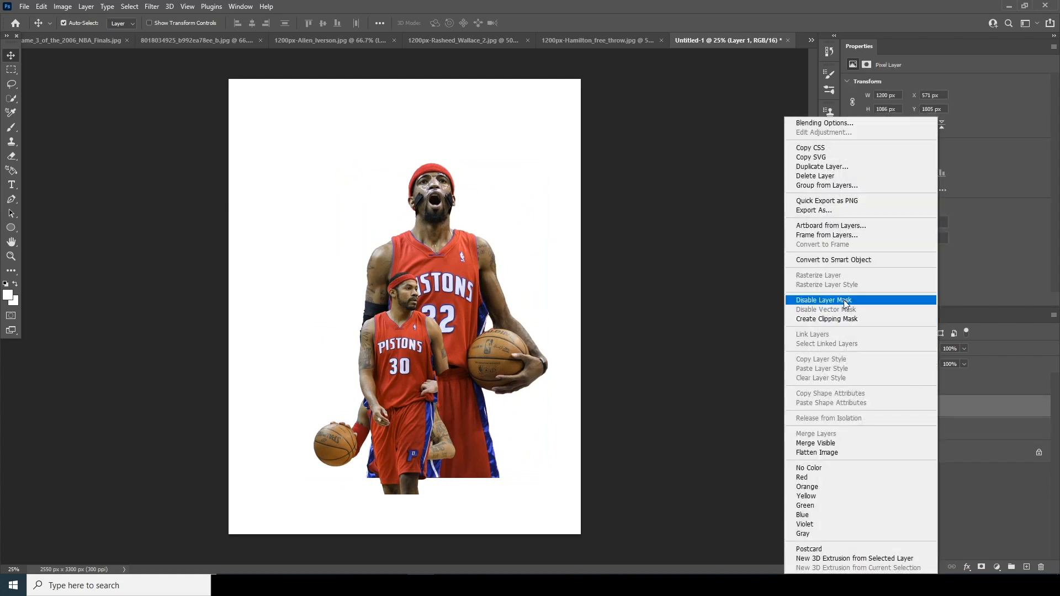
pyautogui.click(848, 260)
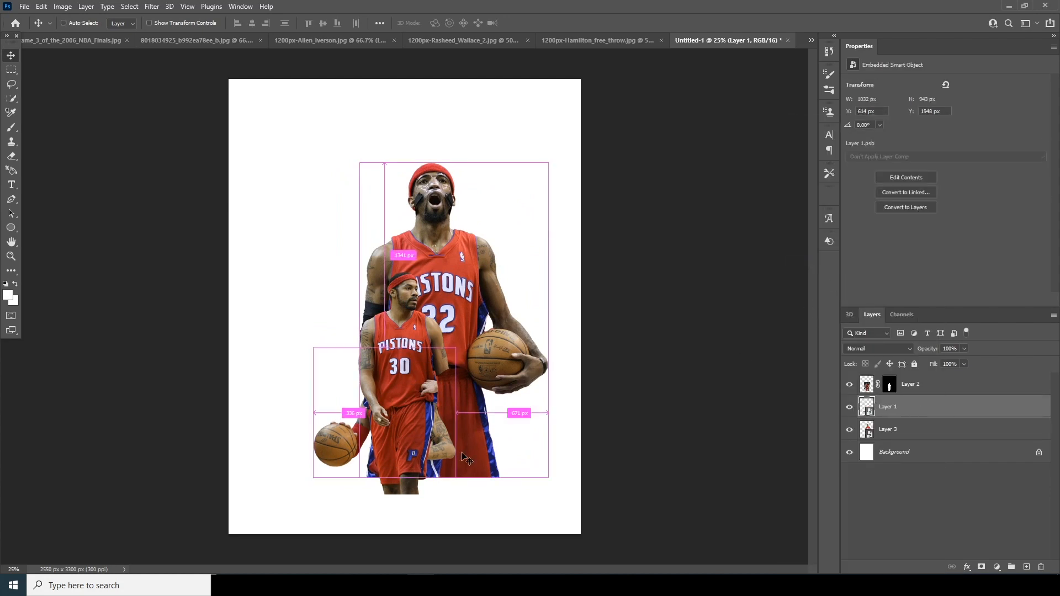
# Step: Enlarge Layer 1 to about 2181 x 1992 px along the page's lower edge and move it to the top of the layer stack
pyautogui.hotkey('ctrl', 't')
pyautogui.moveTo(456, 482); pyautogui.dragTo(532, 545)
pyautogui.moveTo(457, 458)
pyautogui.mouseDown()
pyautogui.moveTo(452, 442)
pyautogui.moveTo(463, 441)
pyautogui.mouseUp()
pyautogui.press('Return')
pyautogui.moveTo(883, 407); pyautogui.dragTo(893, 386)
pyautogui.moveTo(462, 466); pyautogui.dragTo(461, 459)
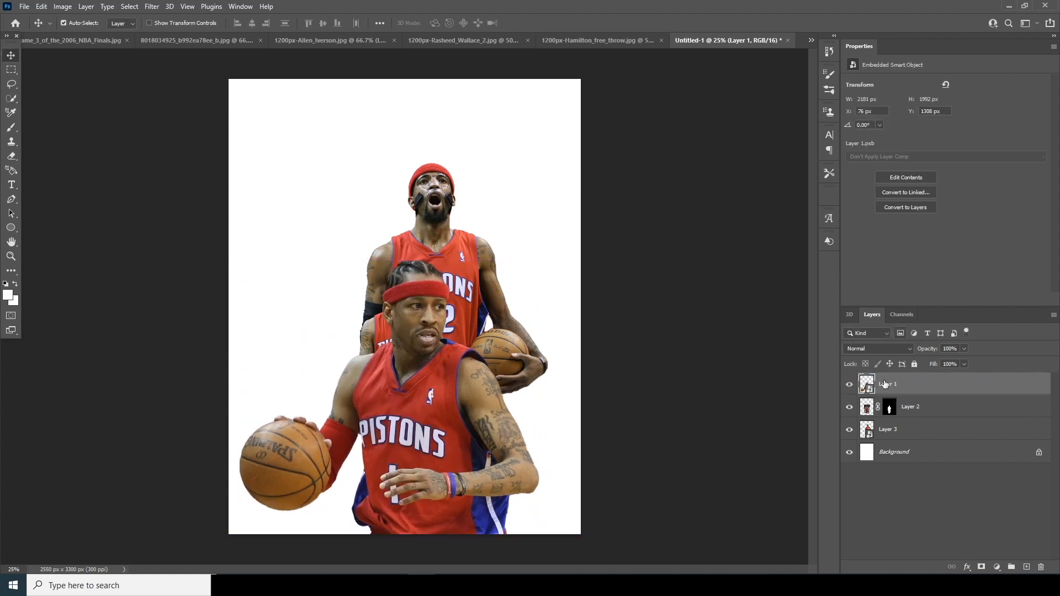
# Step: Convert the masked Layer 2 to a smart object
pyautogui.click(867, 415)
pyautogui.rightClick(929, 410)
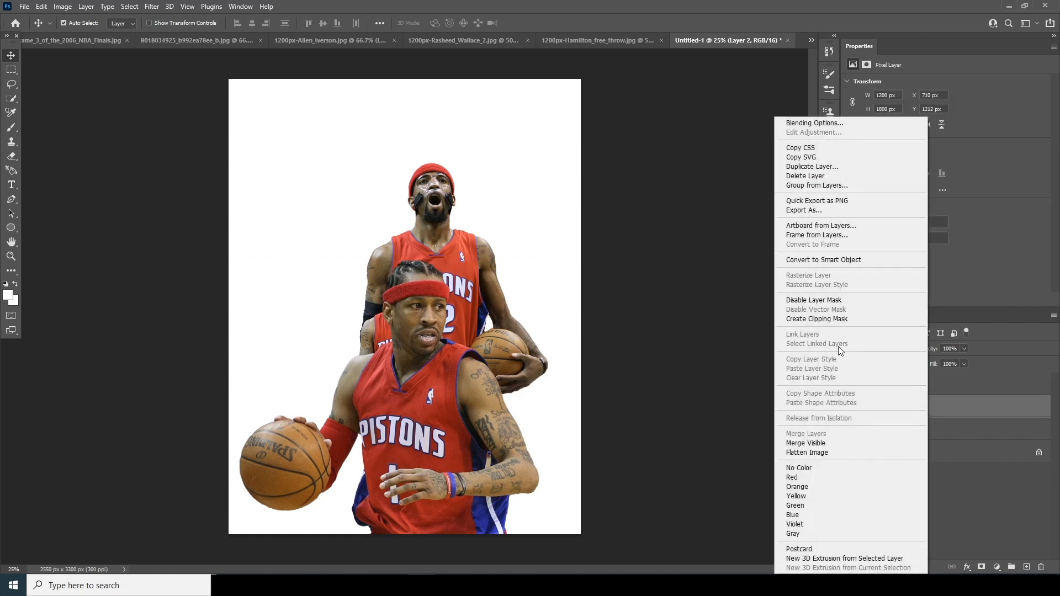
pyautogui.click(830, 263)
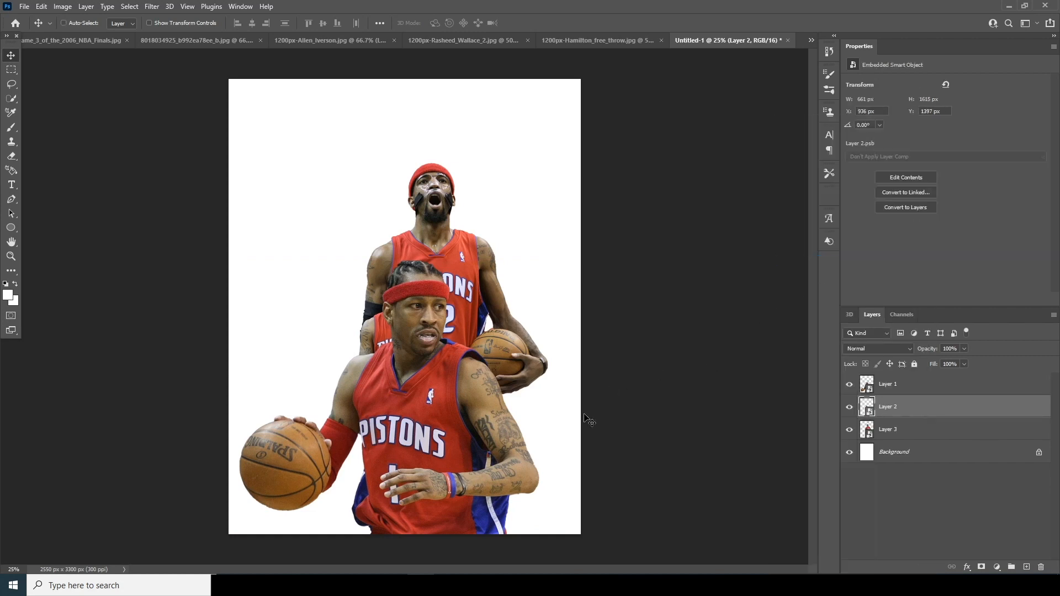
# Step: Enlarge Layer 2, the number 30 player, and move it to the left behind the dribbling player
pyautogui.hotkey('ctrl', 't')
pyautogui.moveTo(455, 494); pyautogui.dragTo(500, 487)
pyautogui.moveTo(433, 312); pyautogui.dragTo(384, 294)
pyautogui.moveTo(449, 134); pyautogui.dragTo(440, 156)
pyautogui.moveTo(361, 262); pyautogui.dragTo(358, 253)
pyautogui.moveTo(436, 148); pyautogui.dragTo(431, 168)
pyautogui.moveTo(369, 260); pyautogui.dragTo(371, 265)
pyautogui.press('Return')
# Step: Enlarge Layer 3 slightly and reposition it behind the dribbling player's shoulder on the right
pyautogui.click(882, 433)
pyautogui.hotkey('ctrl', 't')
pyautogui.moveTo(487, 319); pyautogui.dragTo(518, 357)
pyautogui.moveTo(581, 199); pyautogui.dragTo(594, 177)
pyautogui.moveTo(487, 263); pyautogui.dragTo(473, 212)
pyautogui.moveTo(505, 326); pyautogui.dragTo(497, 327)
pyautogui.press('Return')
# Step: Scale Layers 1, 2 and 3 down together until Layer 1 is about 1987 x 1816 px, keeping the group along the page's lower edge
pyautogui.keyDown('shift'); pyautogui.click(898, 391); pyautogui.keyUp('shift')
pyautogui.hotkey('ctrl', 't')
pyautogui.moveTo(574, 131); pyautogui.dragTo(560, 149)
pyautogui.moveTo(451, 322); pyautogui.dragTo(446, 340)
pyautogui.press('Return')
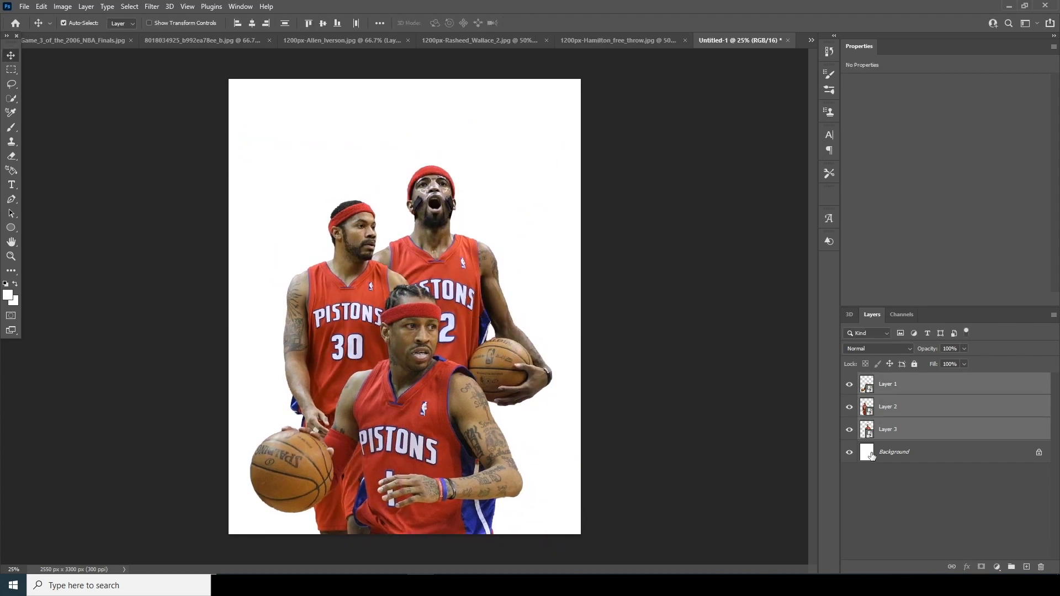
# Step: Add a dark gray #242424 Solid Color fill layer directly above the Background
pyautogui.click(893, 481)
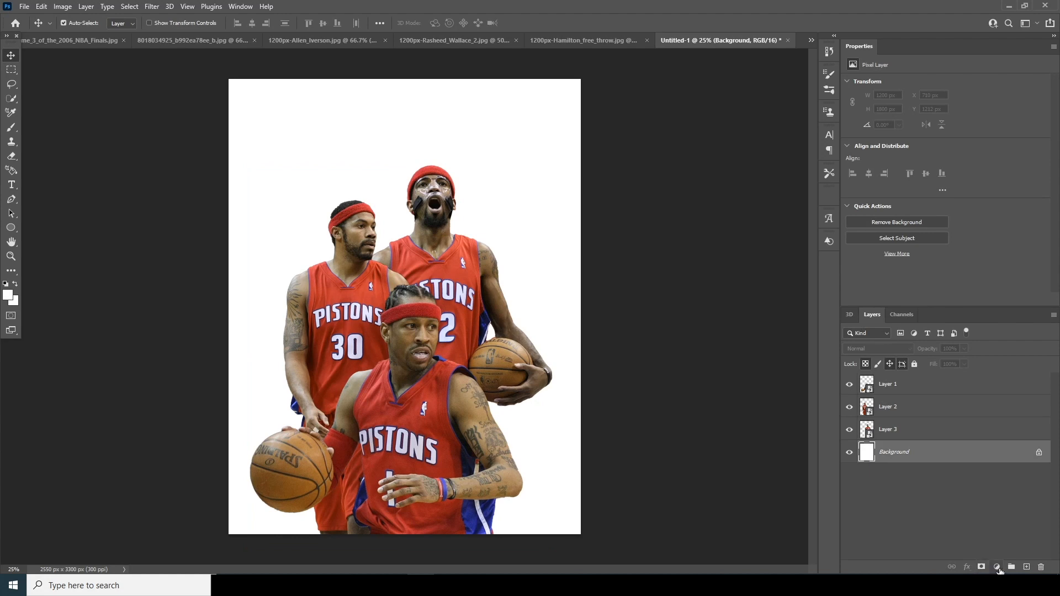
pyautogui.click(997, 567)
pyautogui.click(983, 372)
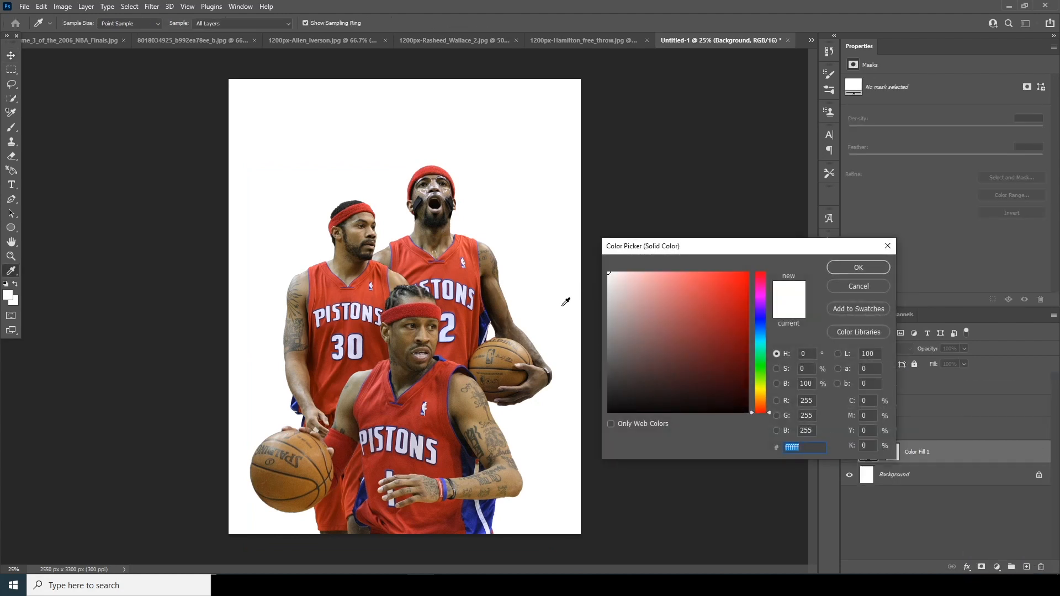
pyautogui.moveTo(619, 378); pyautogui.dragTo(608, 393)
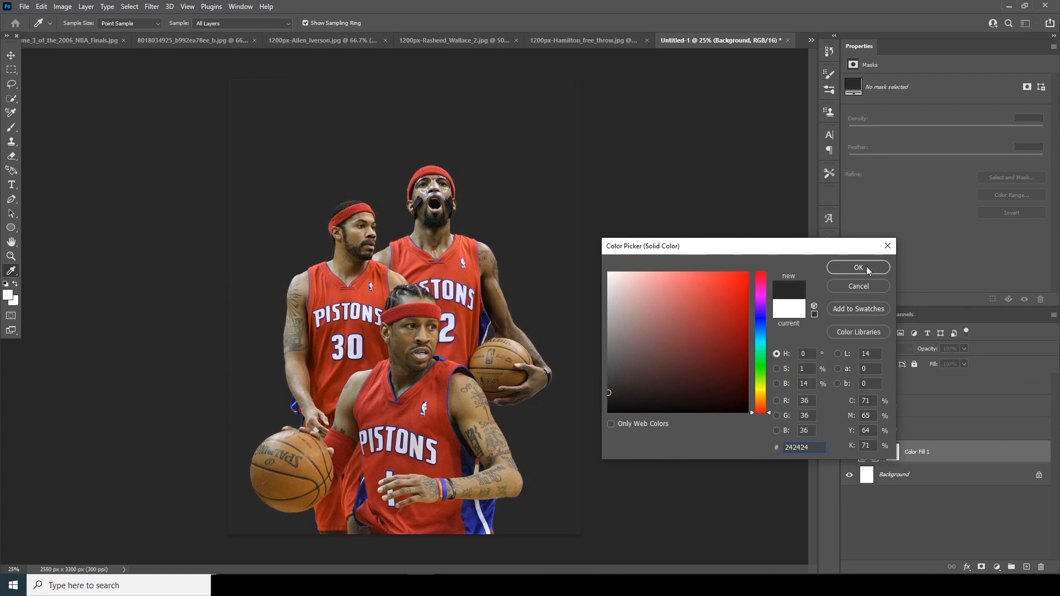
pyautogui.click(862, 267)
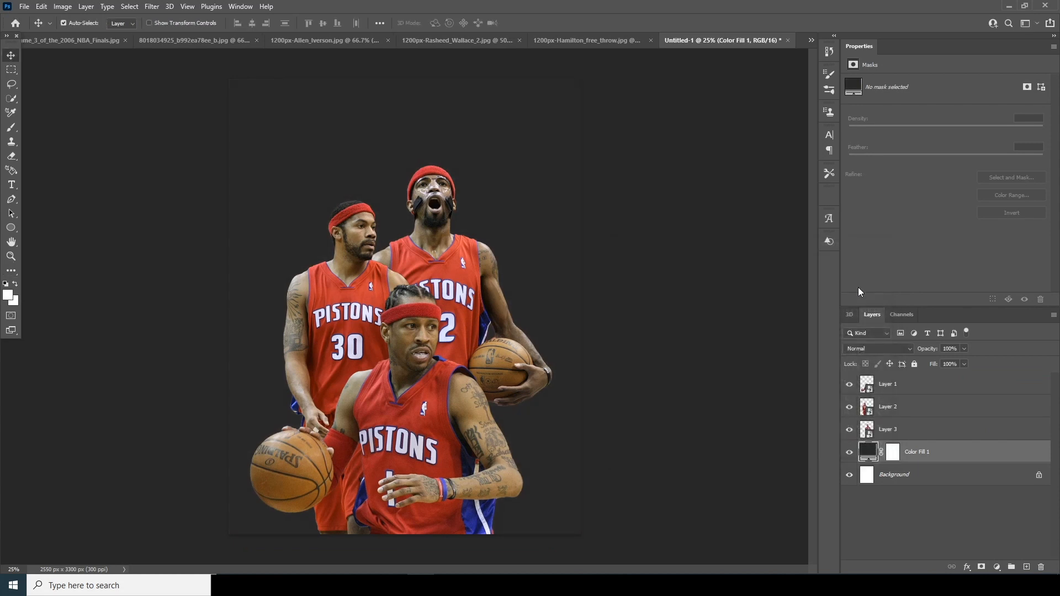
# Step: Start a Camera Raw Filter on Layer 1 and set Noise Reduction to 65 and Color Noise Reduction to 62
pyautogui.click(876, 387)
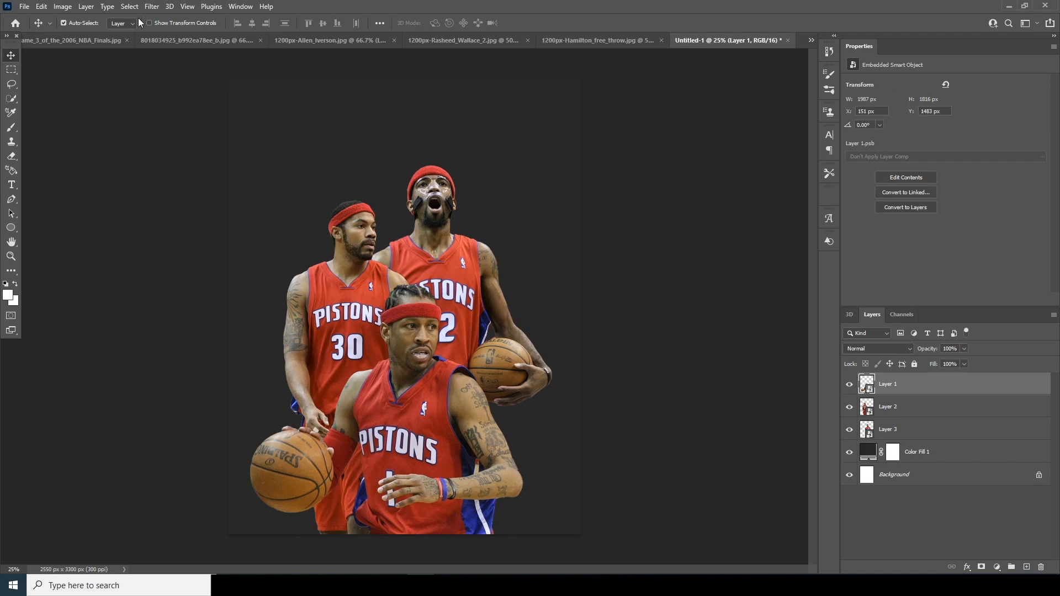
pyautogui.click(152, 7)
pyautogui.click(178, 88)
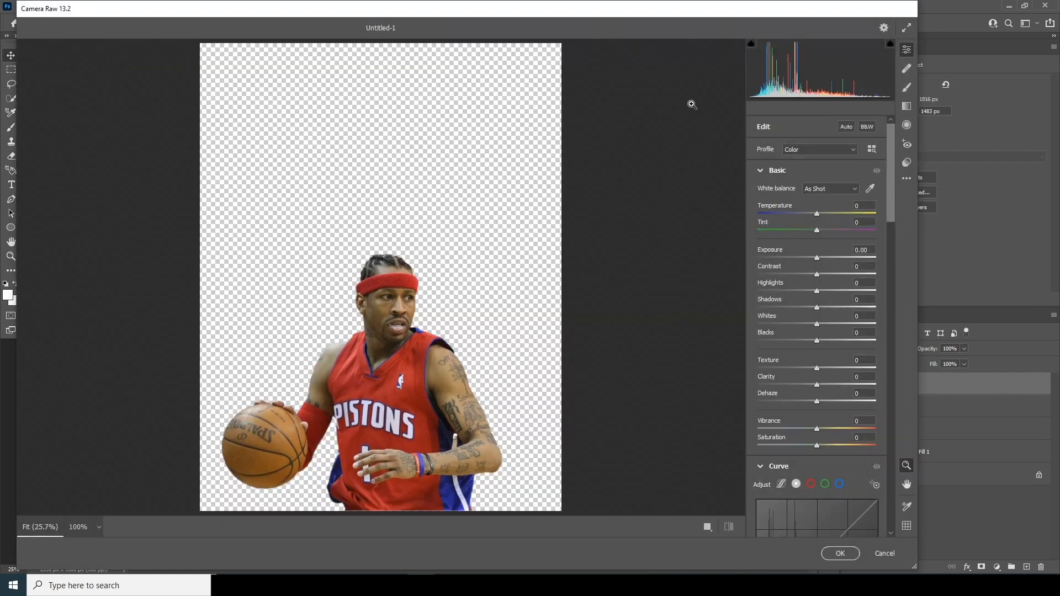
pyautogui.moveTo(704, 15); pyautogui.dragTo(642, 17)
pyautogui.moveTo(830, 206); pyautogui.dragTo(827, 299)
pyautogui.click(770, 379)
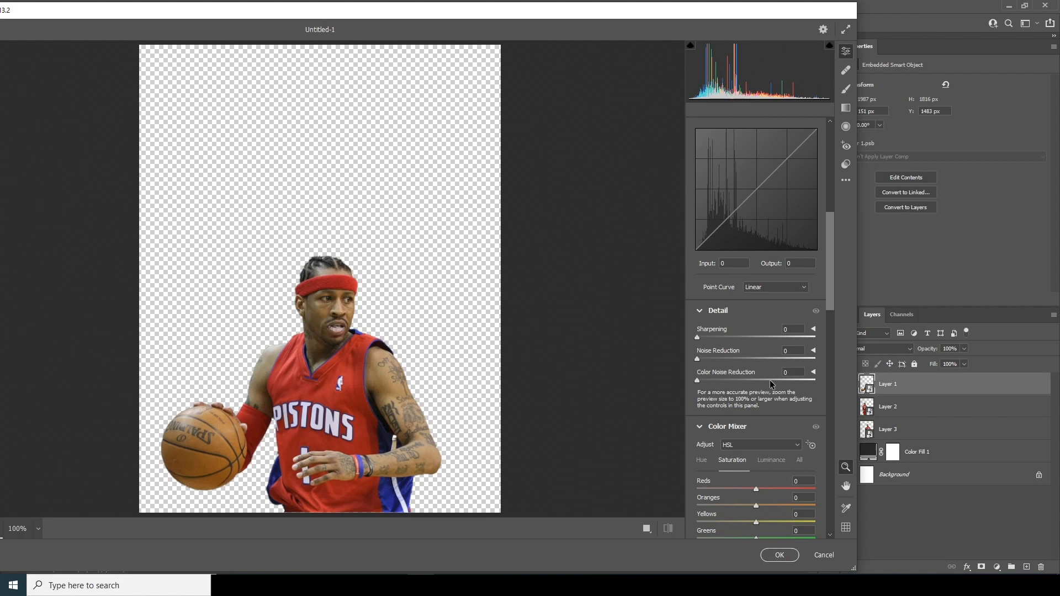
pyautogui.moveTo(760, 359); pyautogui.dragTo(775, 360)
# Step: Set Layer 1's Exposure to +0.25, Contrast to +2, Highlights to about -80, Texture to about +30 and Clarity to +93
pyautogui.moveTo(831, 302); pyautogui.dragTo(841, 229)
pyautogui.moveTo(757, 204); pyautogui.dragTo(760, 203)
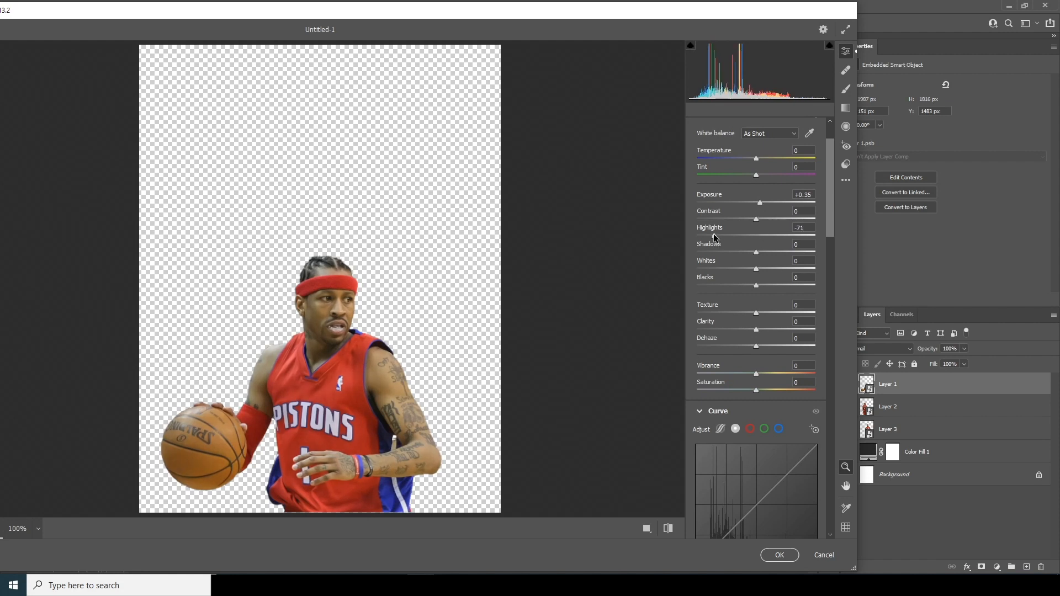
pyautogui.moveTo(802, 330); pyautogui.dragTo(775, 311)
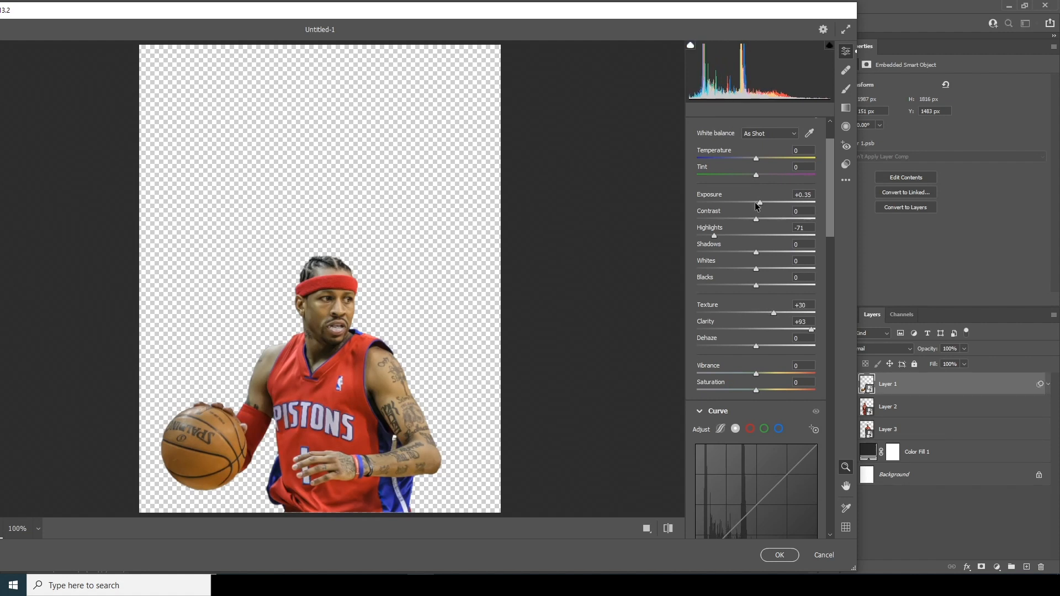
pyautogui.moveTo(760, 206); pyautogui.dragTo(711, 235)
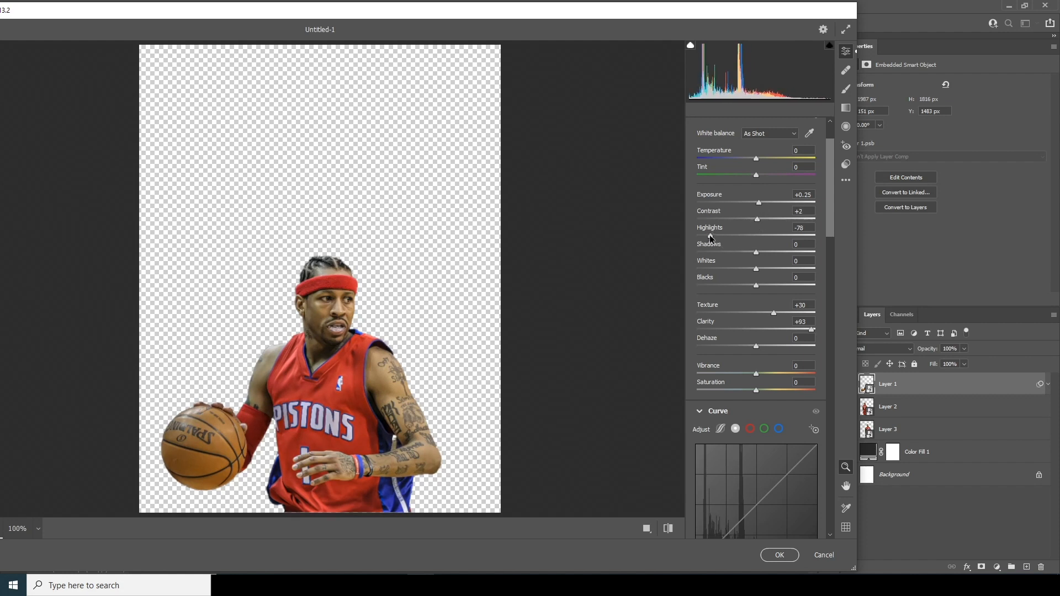
# Step: Set the Color Mixer saturation to -57 for Oranges, -45 for Yellows and +32 for Reds
pyautogui.moveTo(833, 226); pyautogui.dragTo(835, 346)
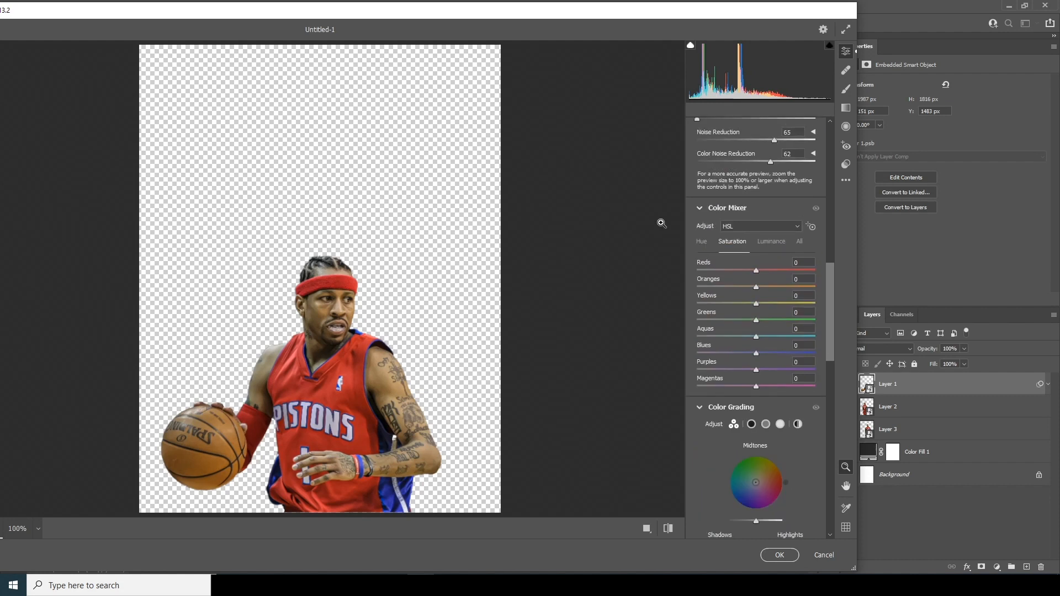
pyautogui.click(720, 286)
pyautogui.click(728, 302)
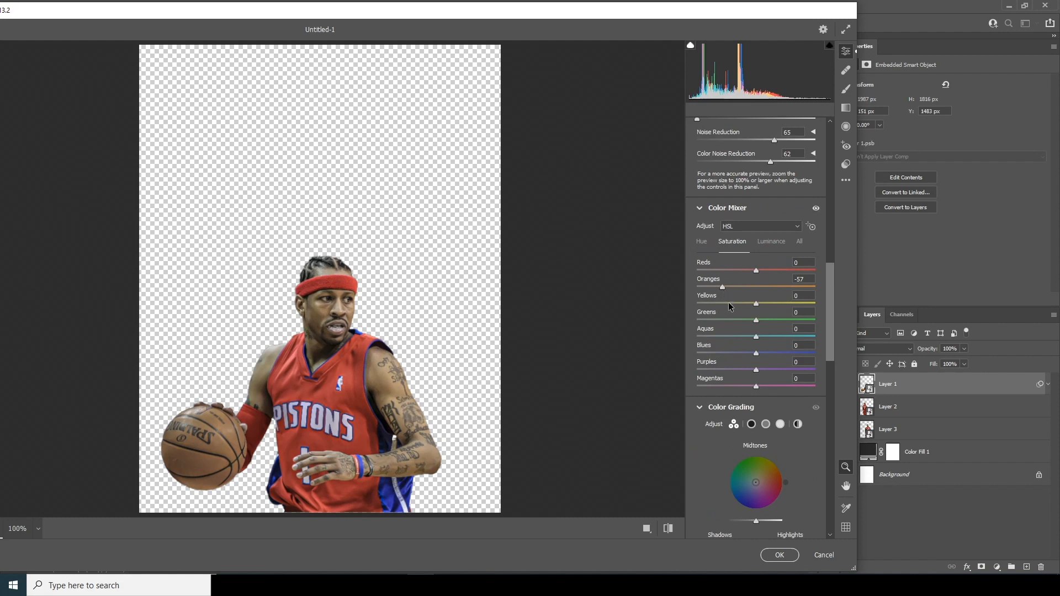
pyautogui.click(773, 270)
# Step: Raise Noise Reduction to 97, set Sharpening to 18, and apply the Camera Raw Filter to Layer 1
pyautogui.scroll(3, 808, 258)
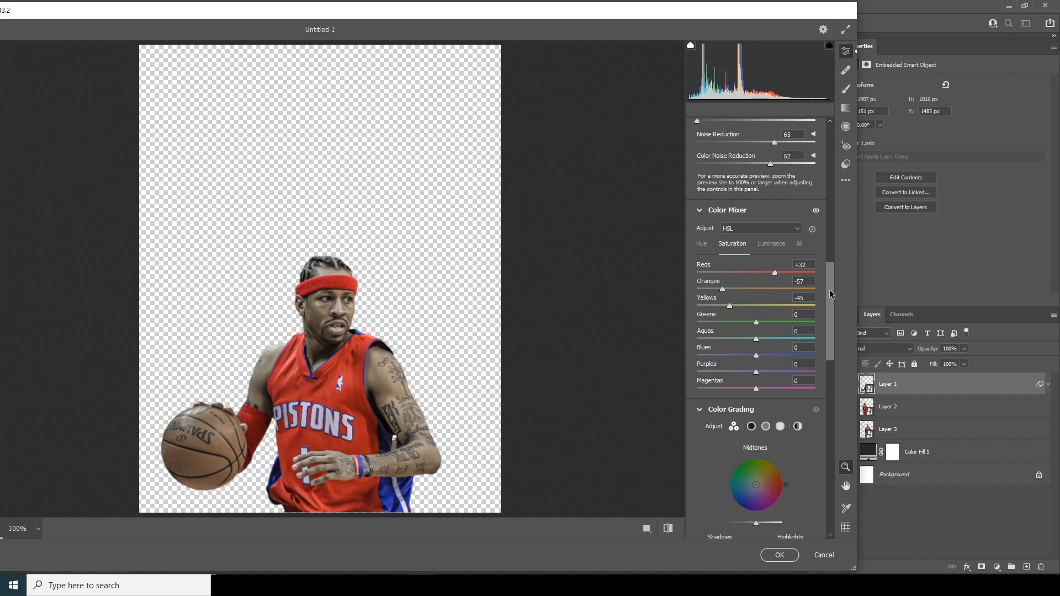
pyautogui.moveTo(800, 261); pyautogui.dragTo(809, 261)
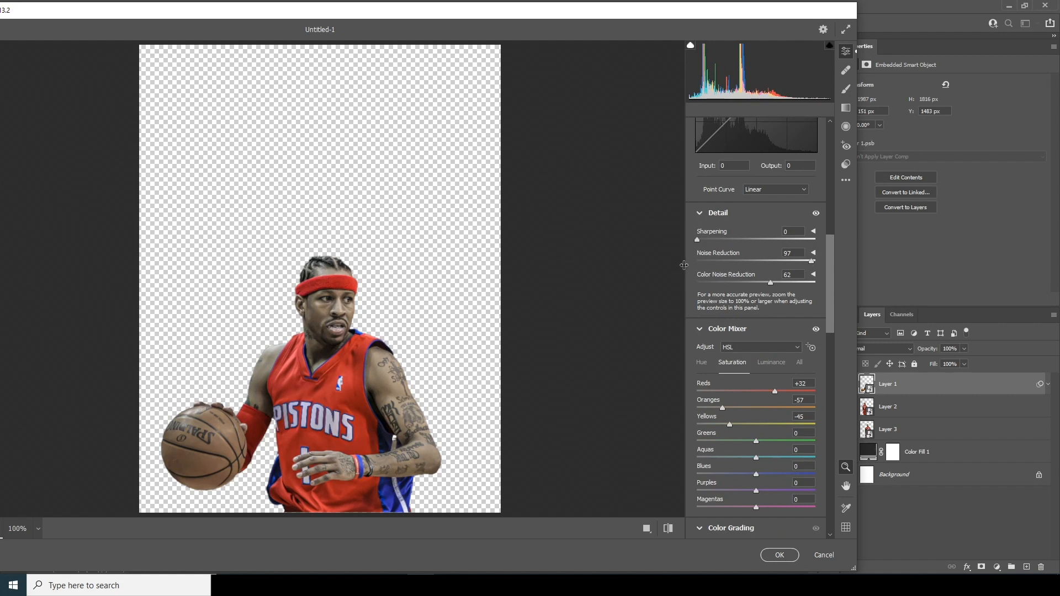
pyautogui.moveTo(706, 239); pyautogui.dragTo(708, 239)
pyautogui.click(768, 554)
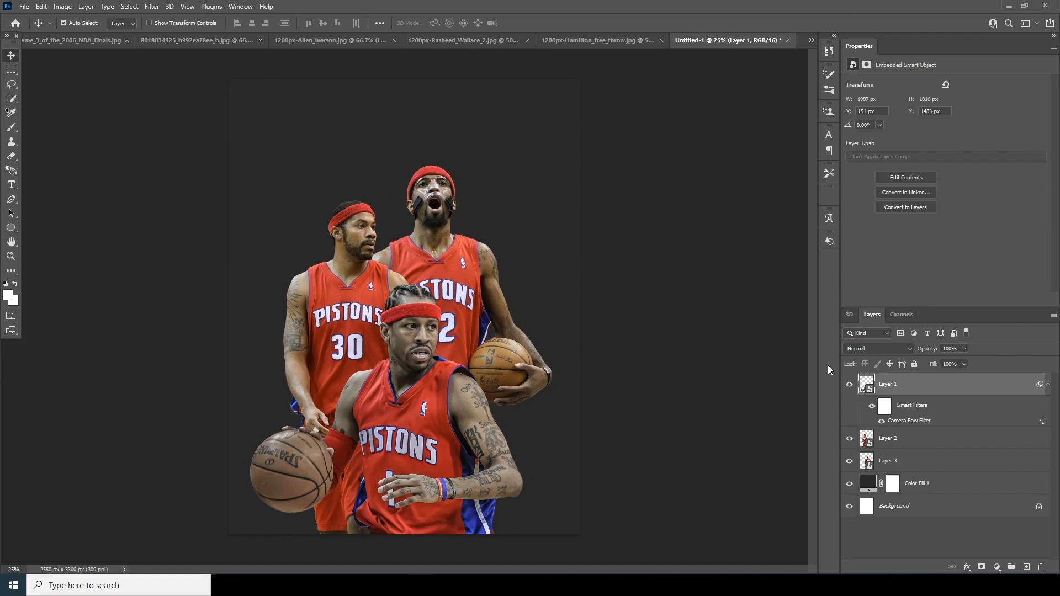
# Step: Apply the previous Camera Raw settings to Layer 2
pyautogui.click(876, 438)
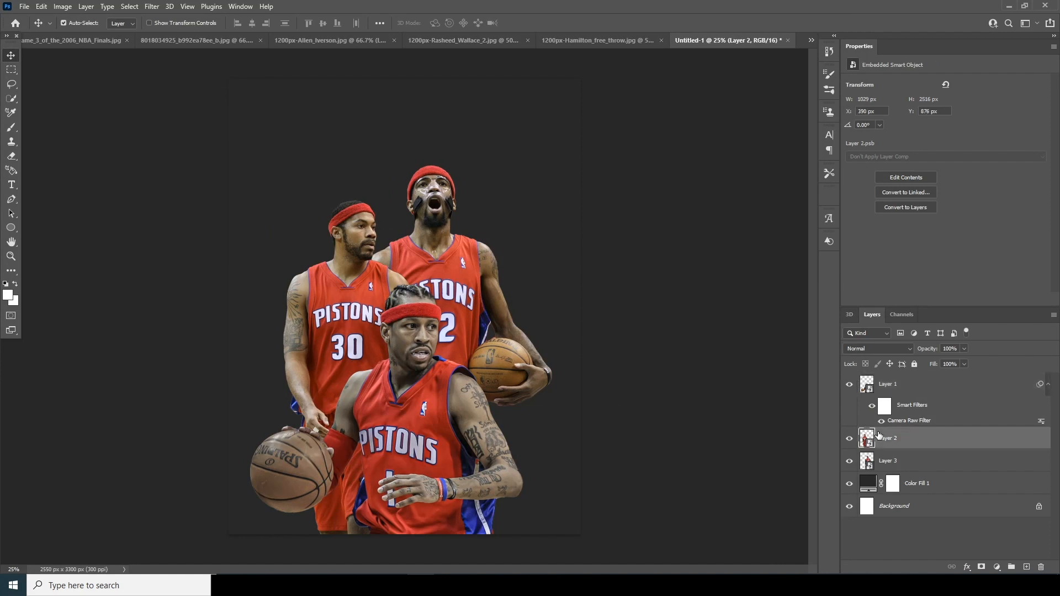
pyautogui.click(160, 7)
pyautogui.click(183, 84)
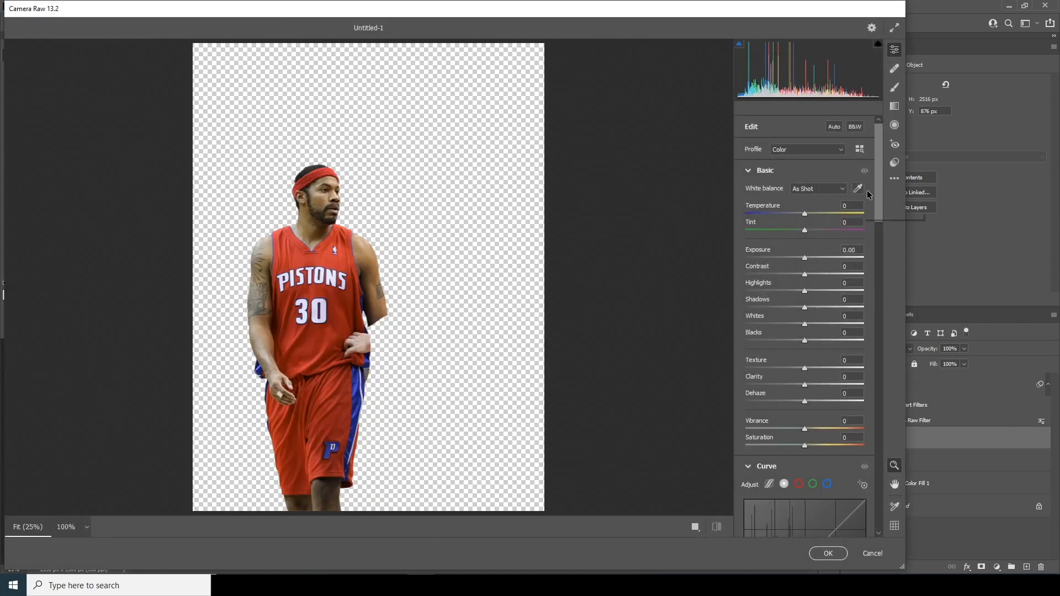
pyautogui.click(894, 179)
pyautogui.click(911, 223)
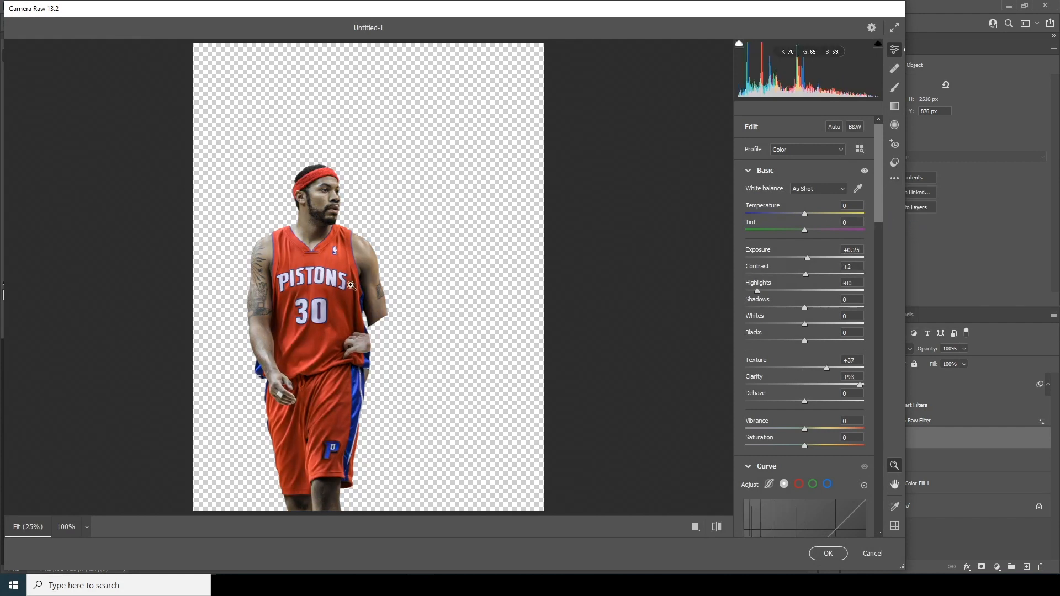
pyautogui.click(828, 555)
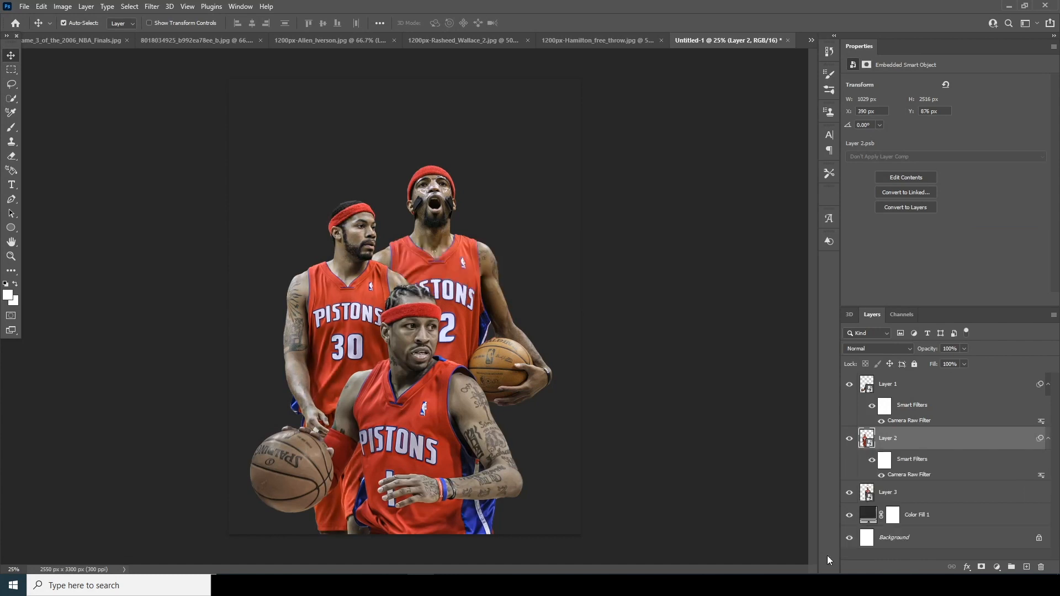
# Step: Open Layer 3 in the Camera Raw Filter and load the previous settings
pyautogui.click(871, 492)
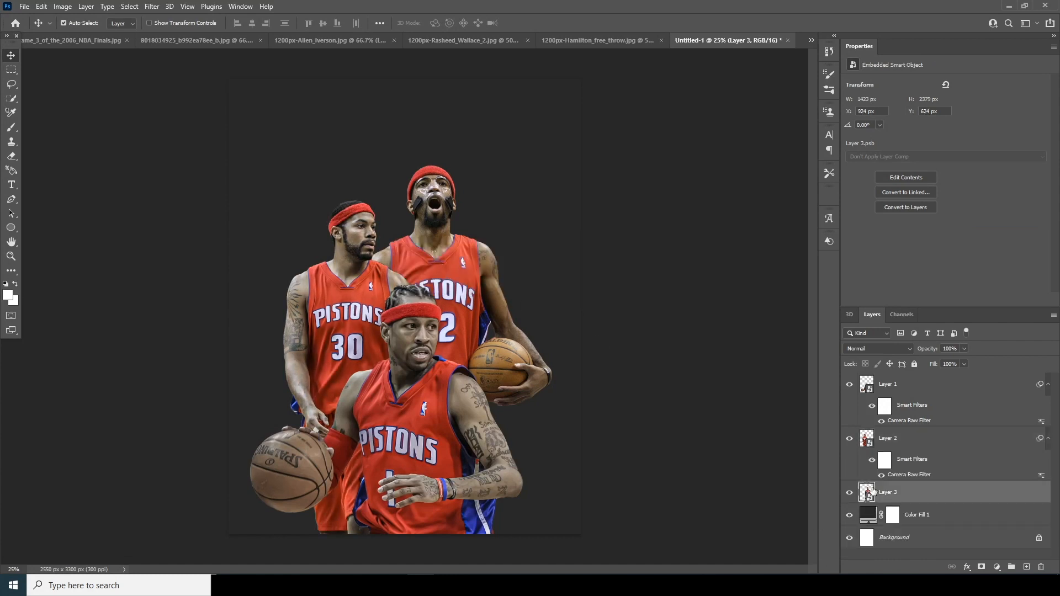
pyautogui.click(153, 6)
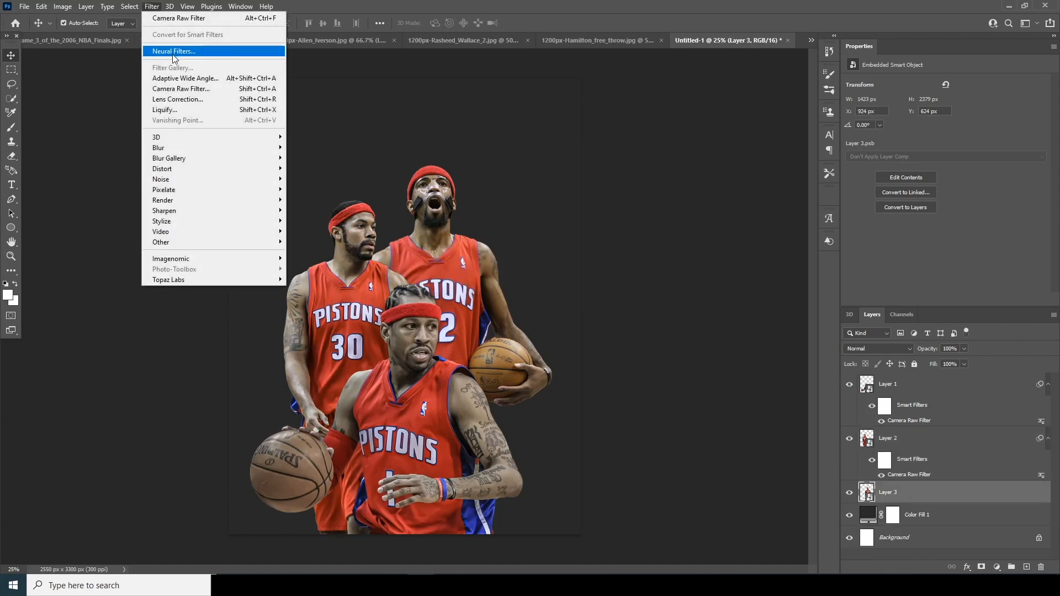
pyautogui.click(177, 89)
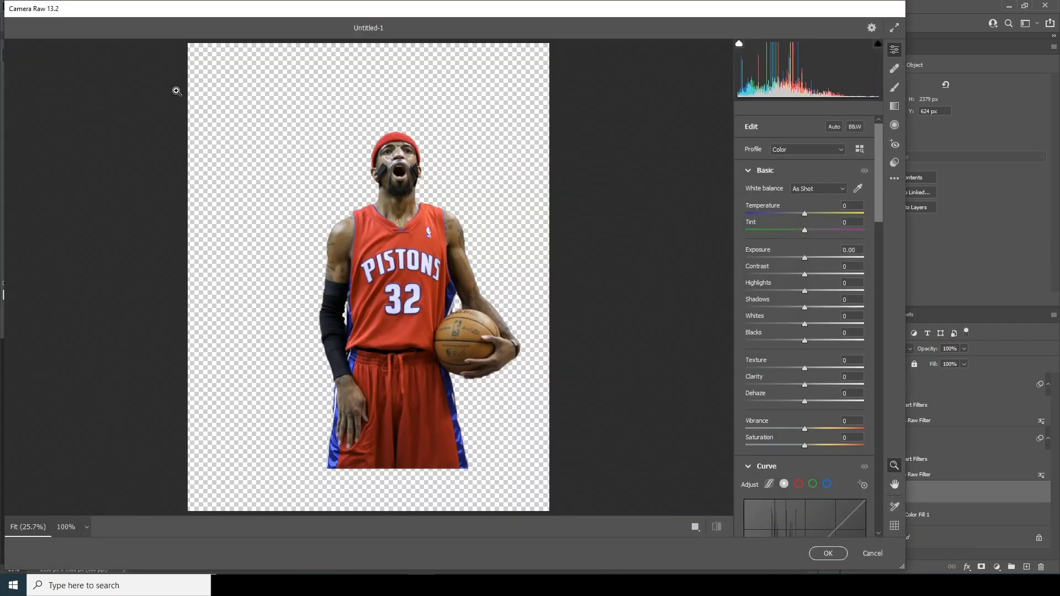
pyautogui.click(894, 179)
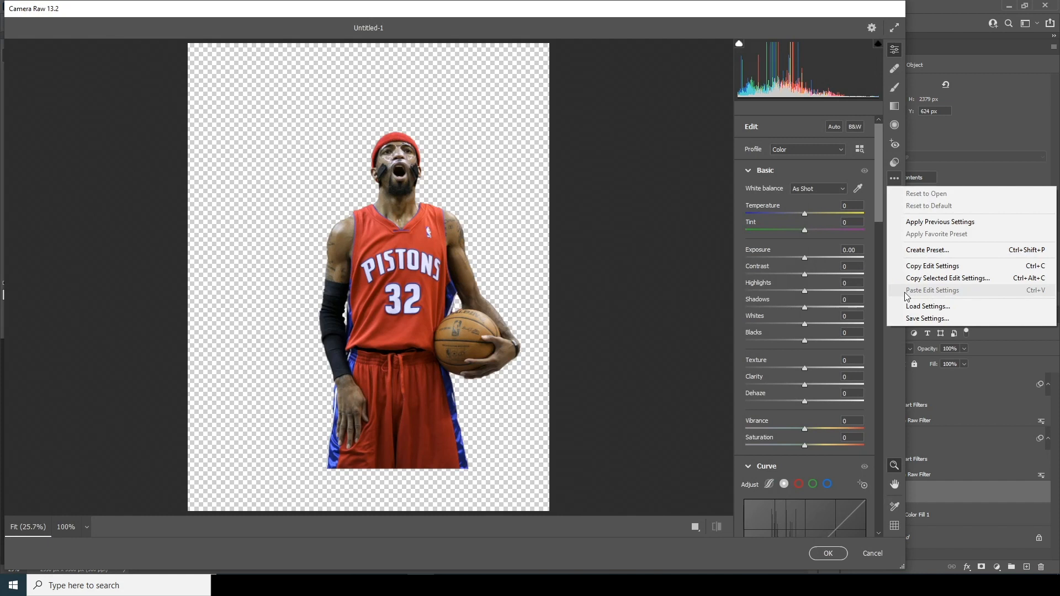
pyautogui.click(927, 222)
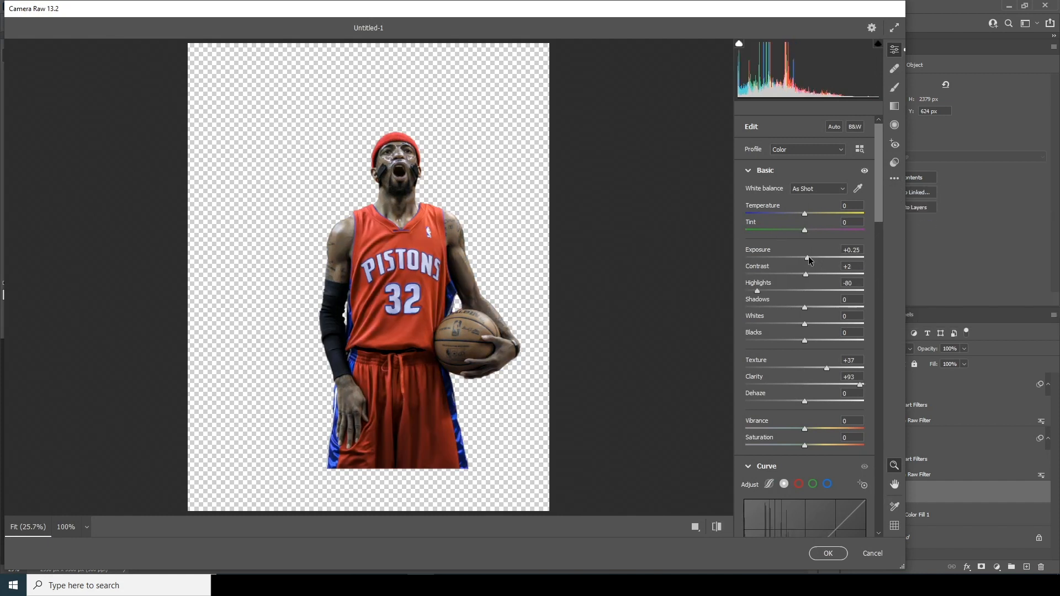
# Step: Set Layer 3's Exposure to +0.75 and Reds saturation to about +54, and apply the Camera Raw Filter
pyautogui.moveTo(807, 256); pyautogui.dragTo(812, 256)
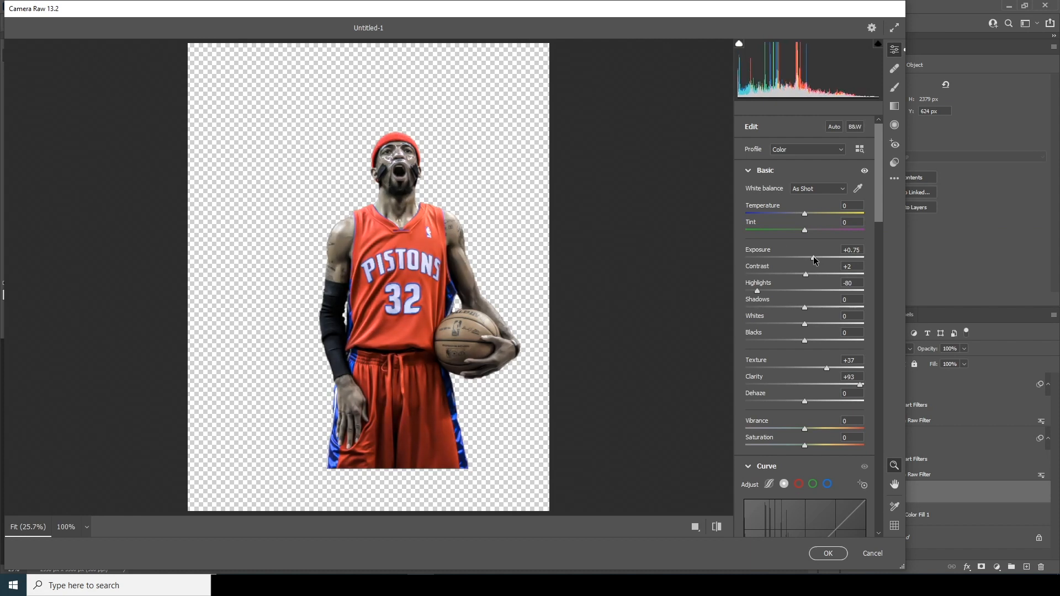
pyautogui.moveTo(883, 221); pyautogui.dragTo(883, 332)
pyautogui.click(834, 366)
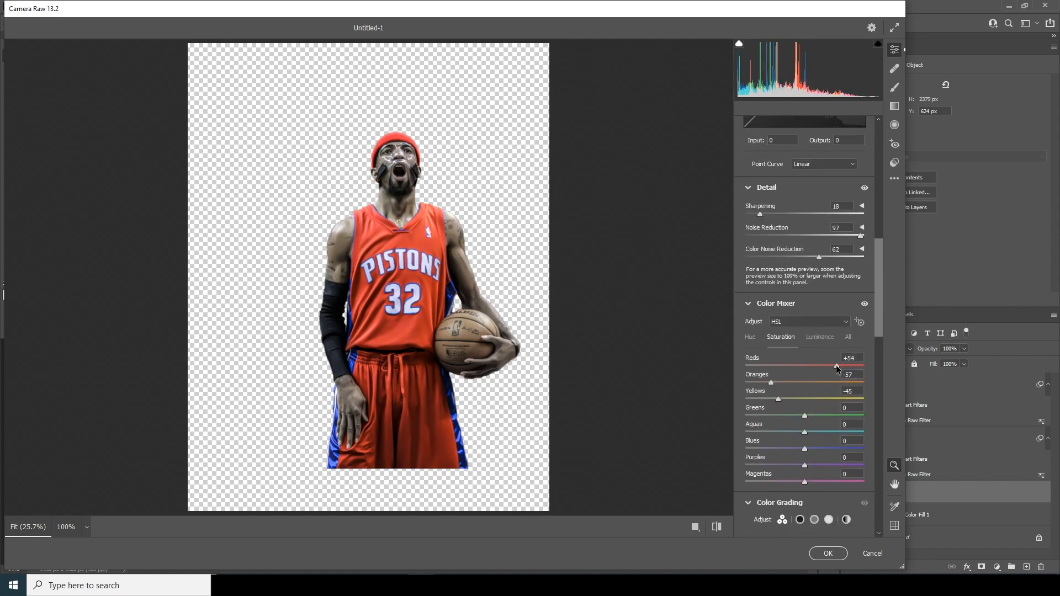
pyautogui.click(821, 549)
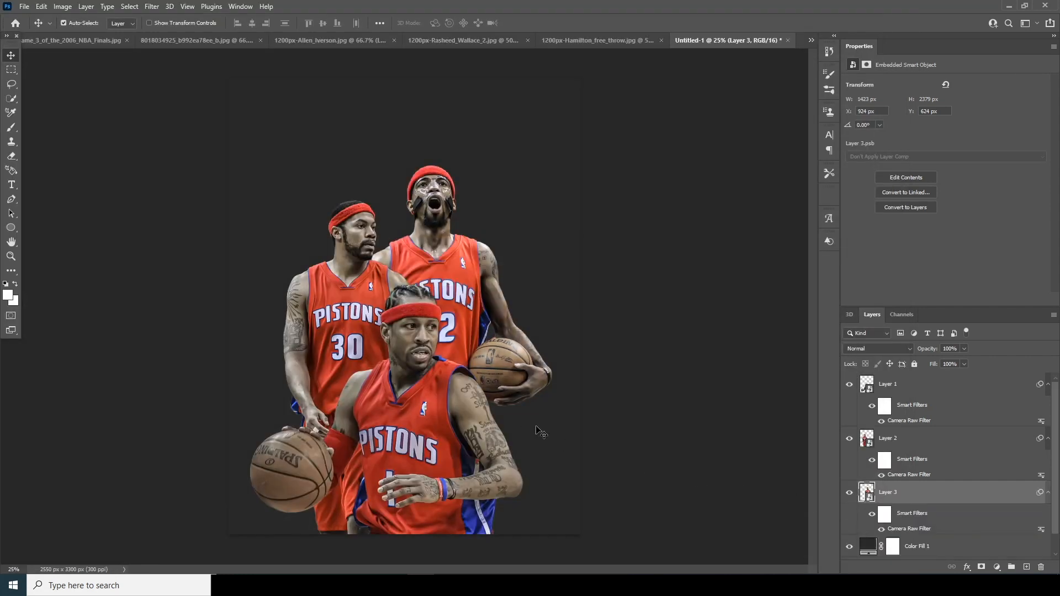
# Step: Shift the number 32 player slightly right and down, and raise the number 30 player beside him
pyautogui.moveTo(501, 376); pyautogui.dragTo(508, 381)
pyautogui.moveTo(347, 312); pyautogui.dragTo(352, 294)
pyautogui.click(415, 438)
# Step: Enlarge Layer 2, the number 30 player, to about 1068 x 2612 px and nudge it slightly to the right
pyautogui.click(351, 325)
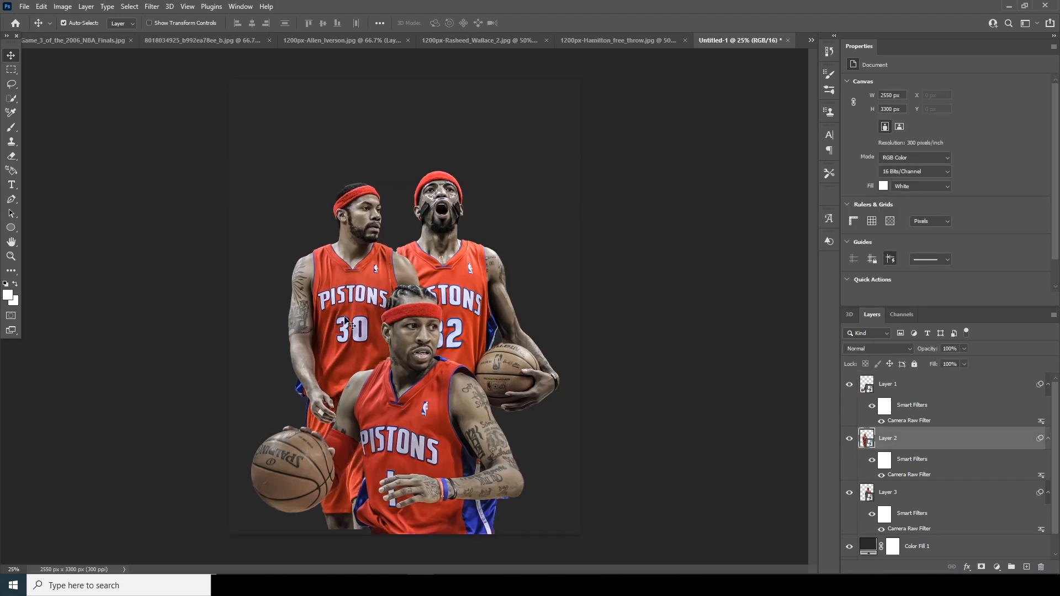
pyautogui.hotkey('ctrl', 't')
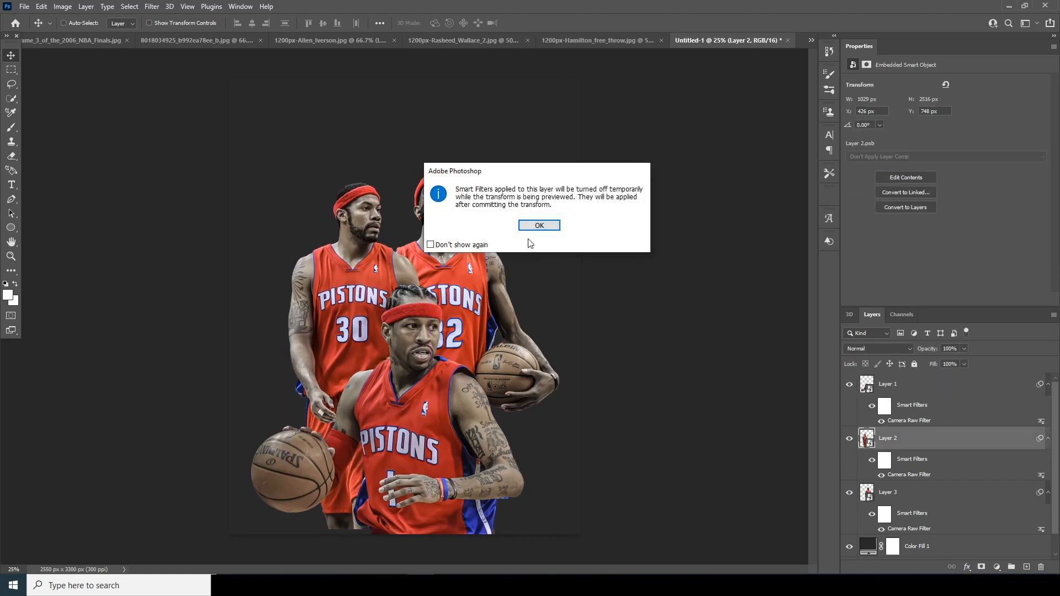
pyautogui.click(536, 226)
pyautogui.moveTo(434, 178); pyautogui.dragTo(436, 175)
pyautogui.moveTo(350, 354); pyautogui.dragTo(355, 356)
pyautogui.press('Return')
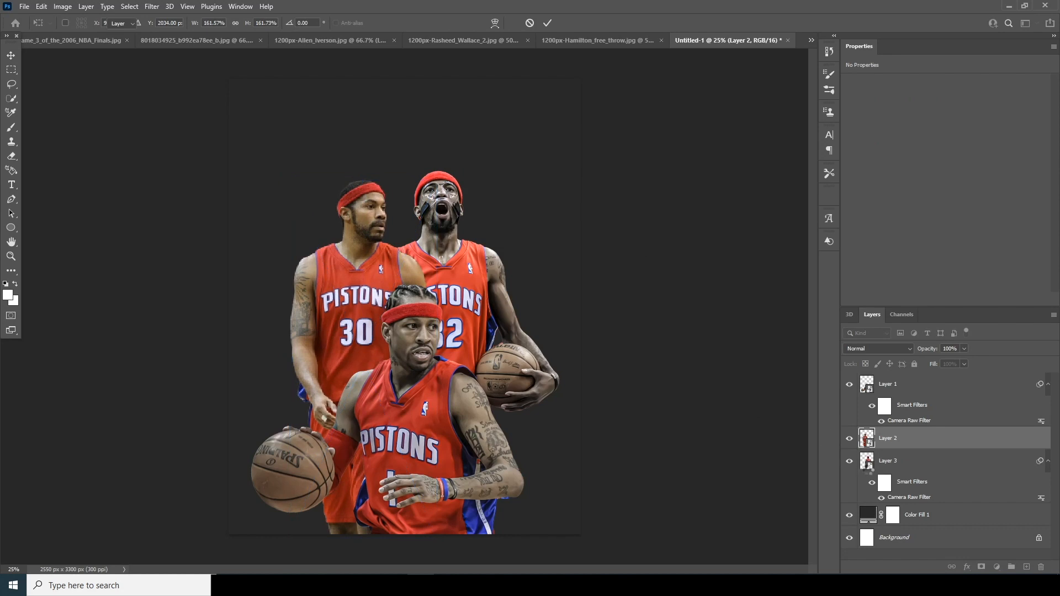
pyautogui.hotkey('ctrl', 't')
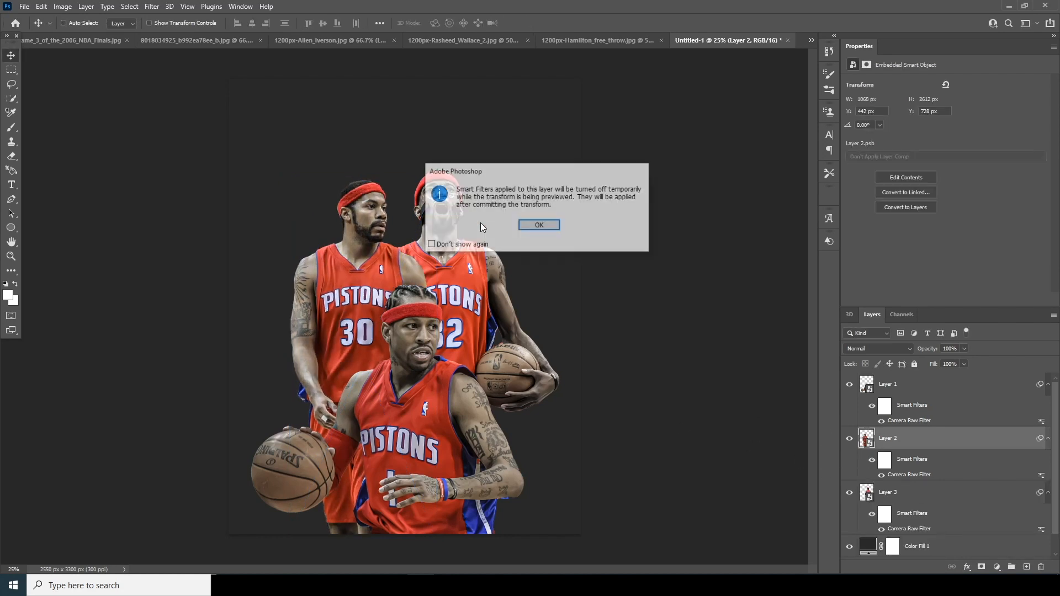
pyautogui.click(544, 224)
pyautogui.press('Return')
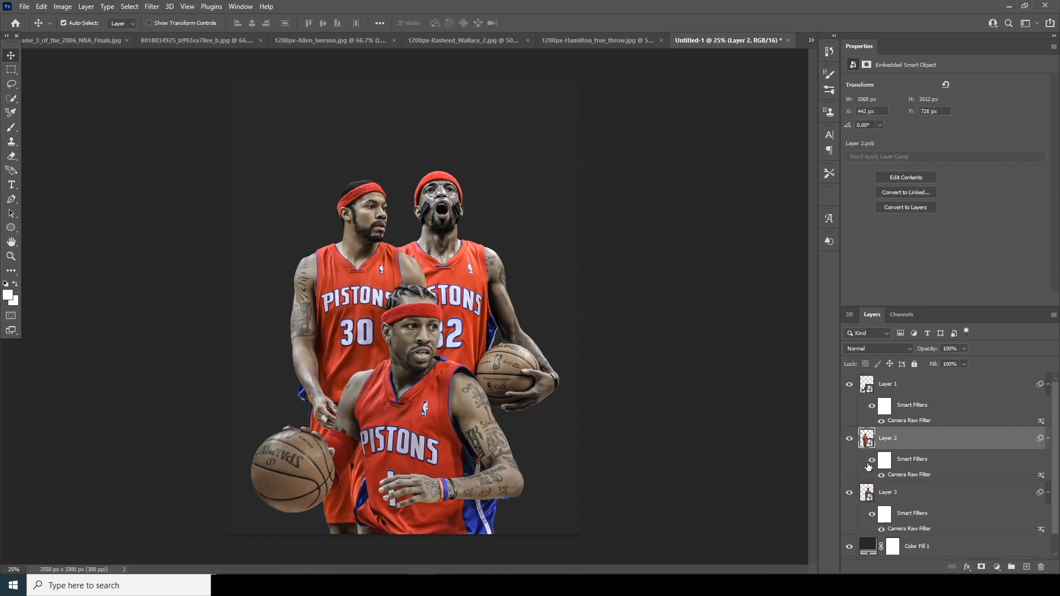
# Step: Enlarge Layer 3, the number 32 player, to about 1519 x 2539 px and raise him above the number 30 player
pyautogui.click(865, 500)
pyautogui.hotkey('ctrl', 't')
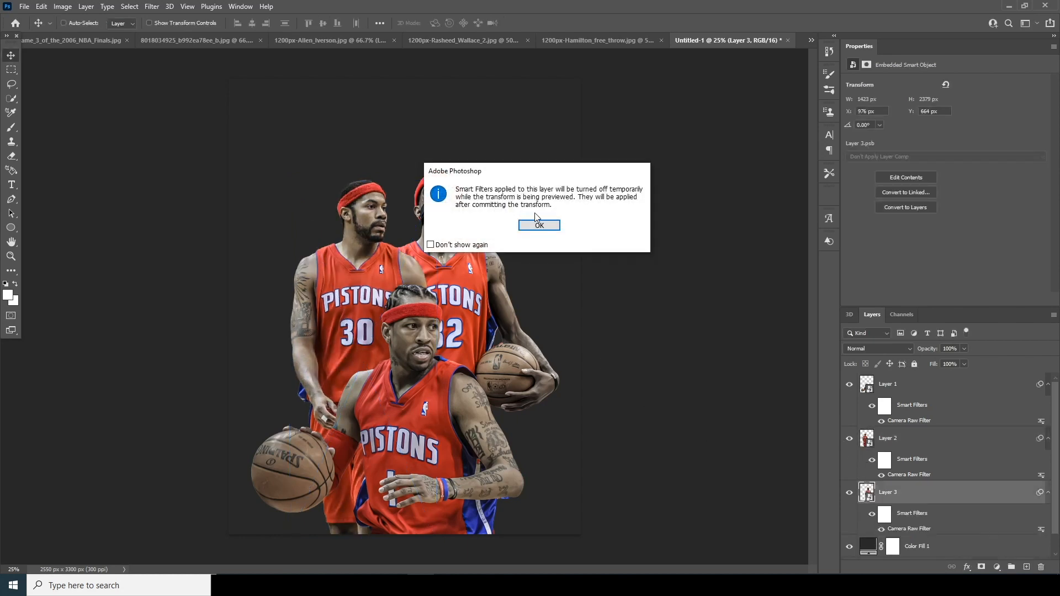
pyautogui.click(540, 224)
pyautogui.moveTo(560, 170); pyautogui.dragTo(566, 160)
pyautogui.moveTo(474, 232); pyautogui.dragTo(475, 220)
pyautogui.press('Return')
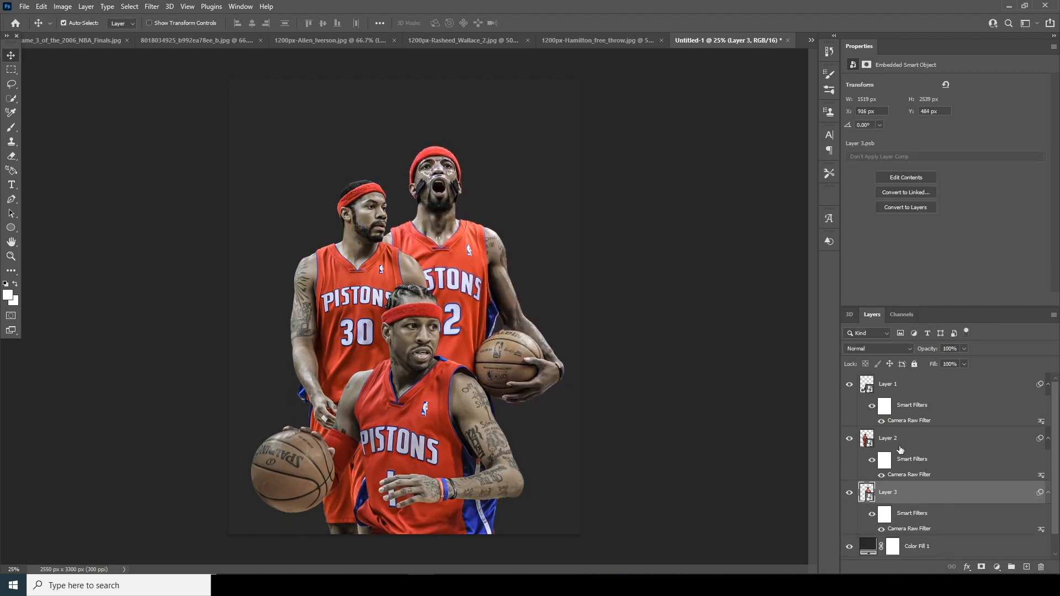
# Step: Enable the Style Transfer neural filter on Layer 1 with Preserve color and Focus subject turned on
pyautogui.click(867, 391)
pyautogui.click(151, 7)
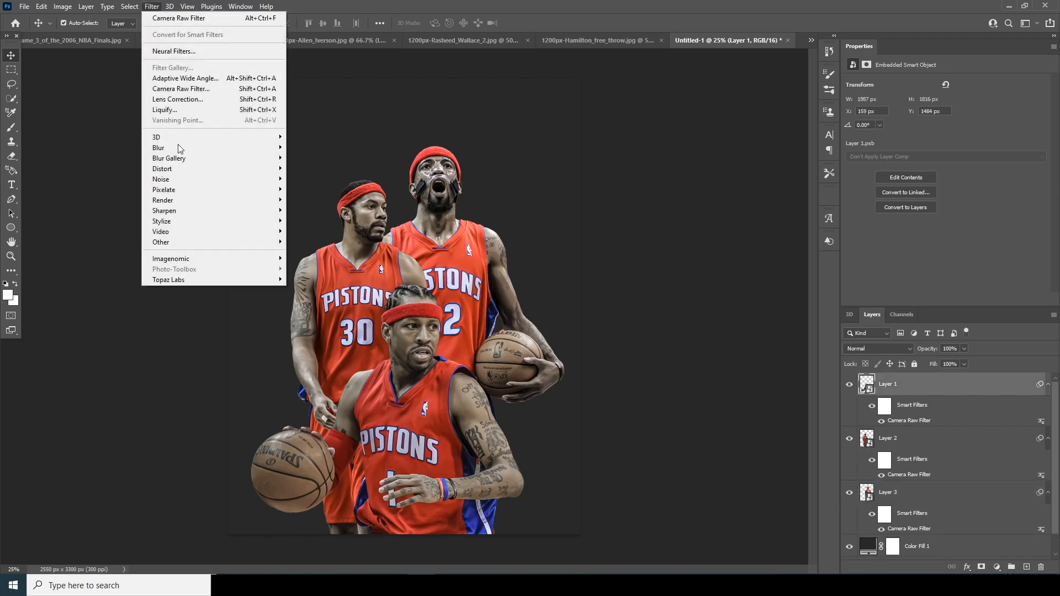
pyautogui.click(185, 50)
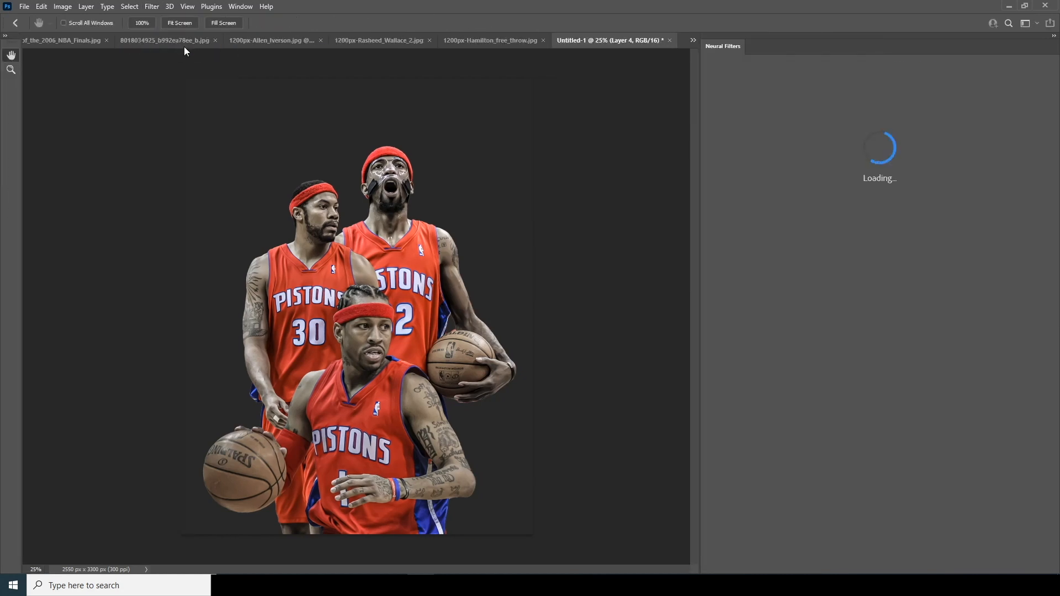
pyautogui.click(828, 179)
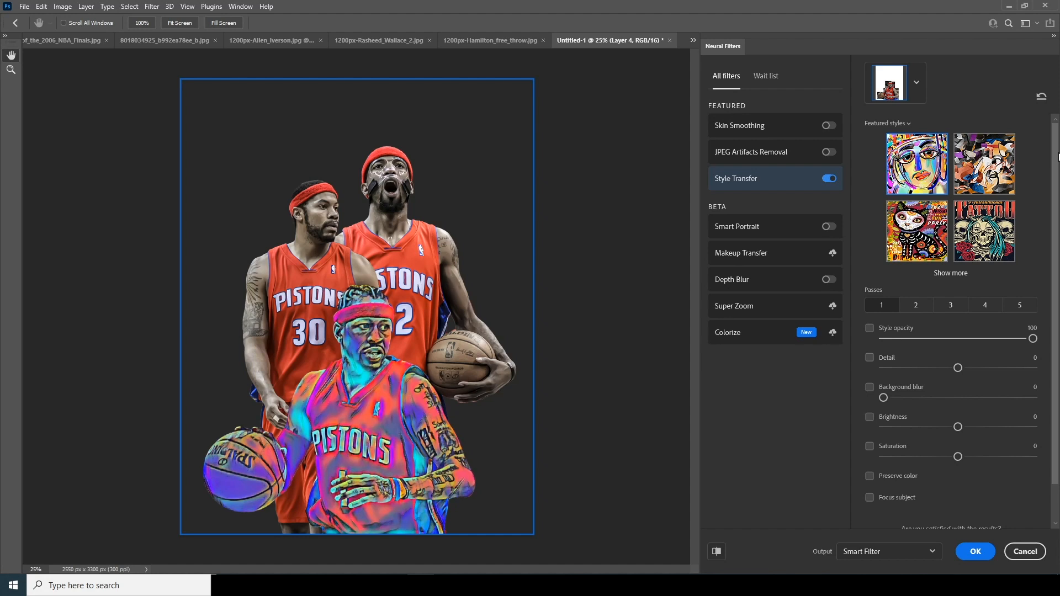
pyautogui.scroll(-1, 1057, 159)
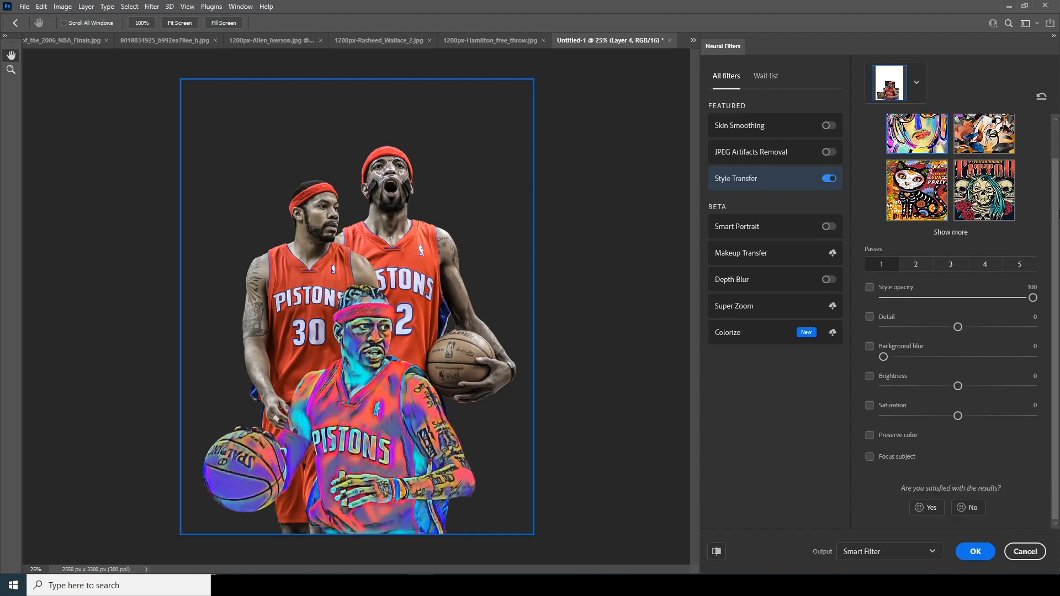
pyautogui.click(870, 436)
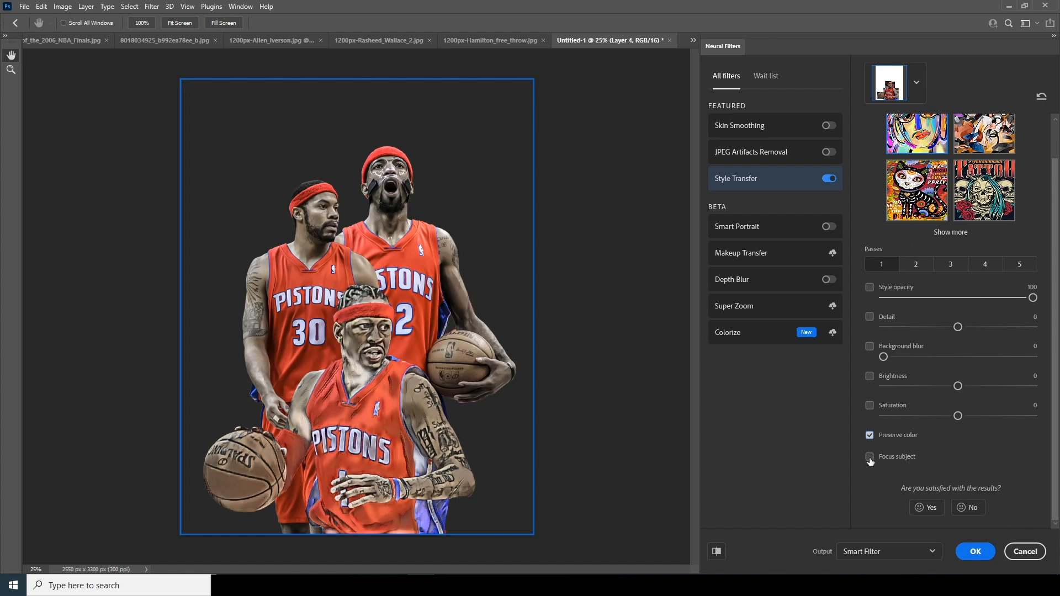
pyautogui.click(870, 457)
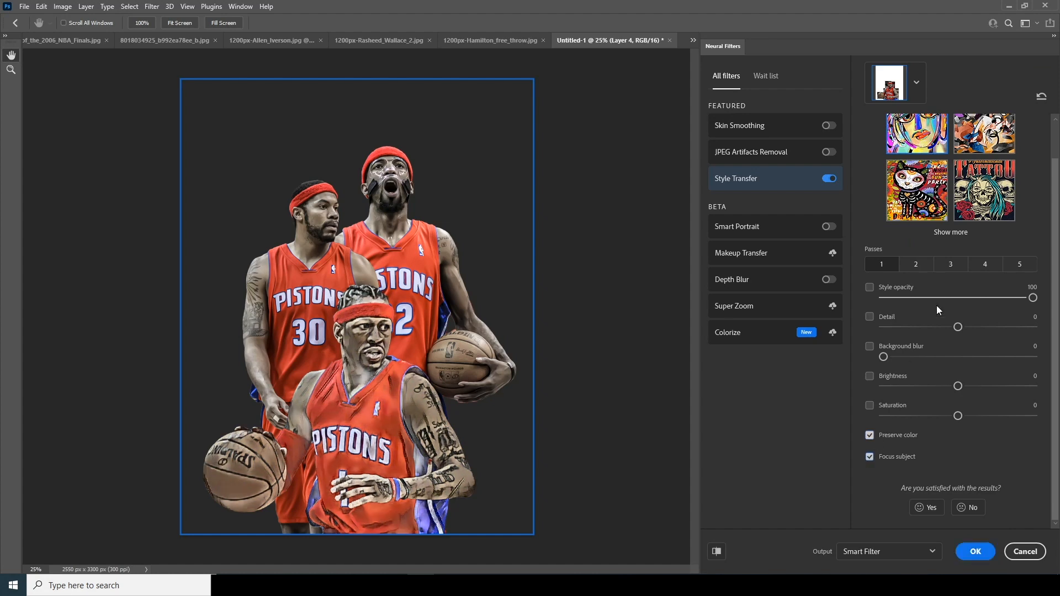
# Step: Set the Style Transfer Detail to +7 and Brightness to -7, and apply it to Layer 1 as a smart filter
pyautogui.click(969, 327)
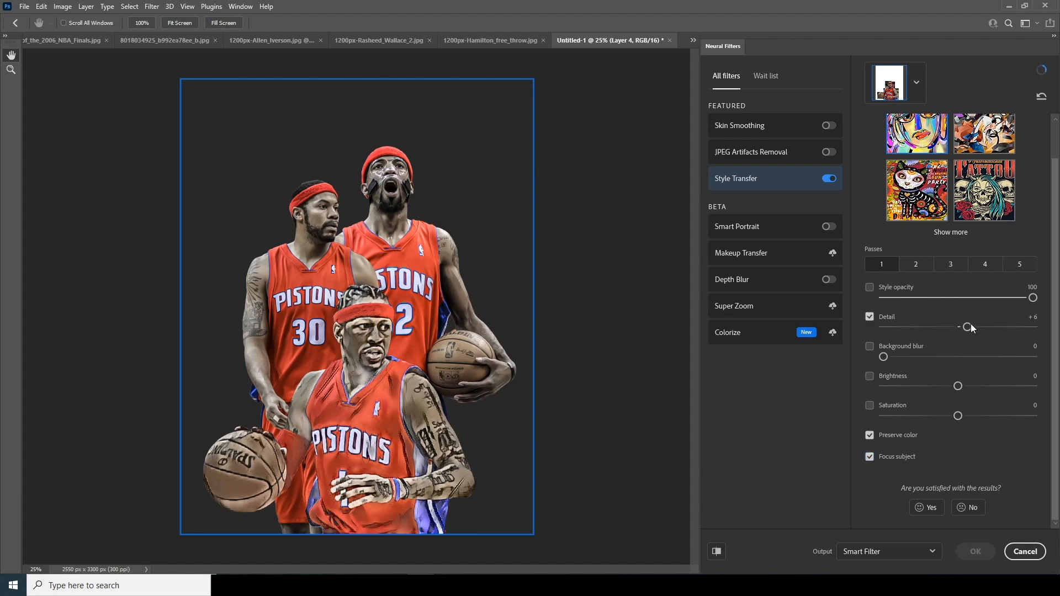
pyautogui.moveTo(970, 327); pyautogui.dragTo(969, 326)
pyautogui.click(950, 386)
pyautogui.moveTo(951, 386); pyautogui.dragTo(947, 386)
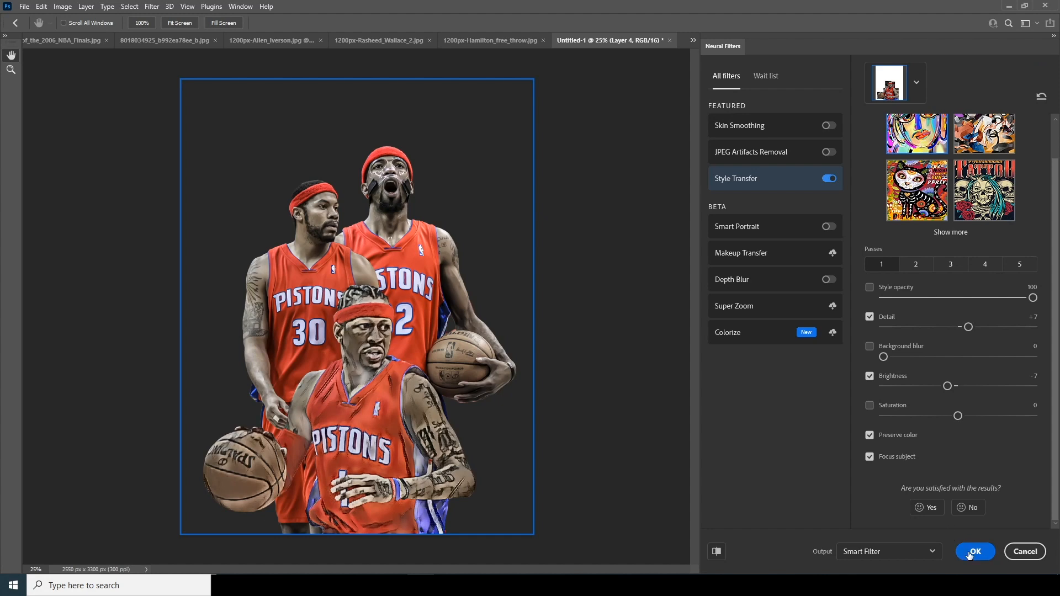
pyautogui.click(973, 556)
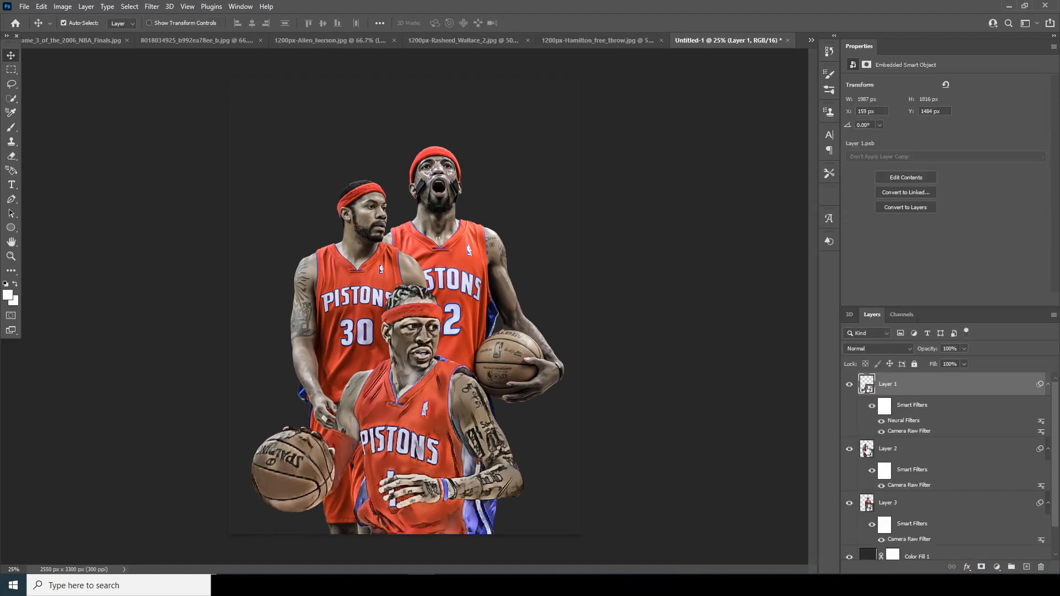
# Step: Apply the last-used Neural Filters style transfer to Layer 2, the number 30 player
pyautogui.click(871, 448)
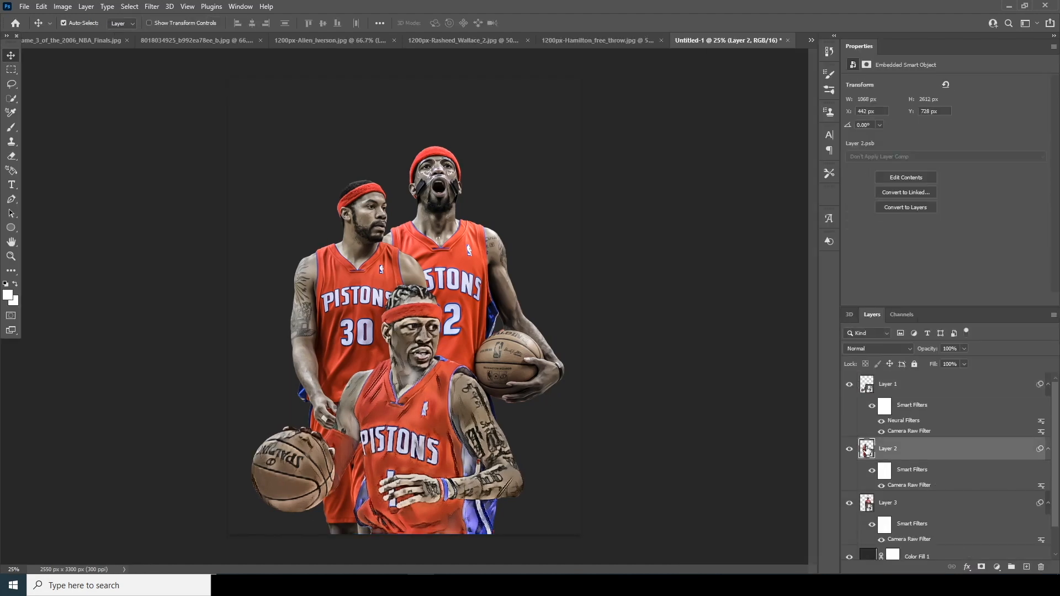
pyautogui.click(151, 7)
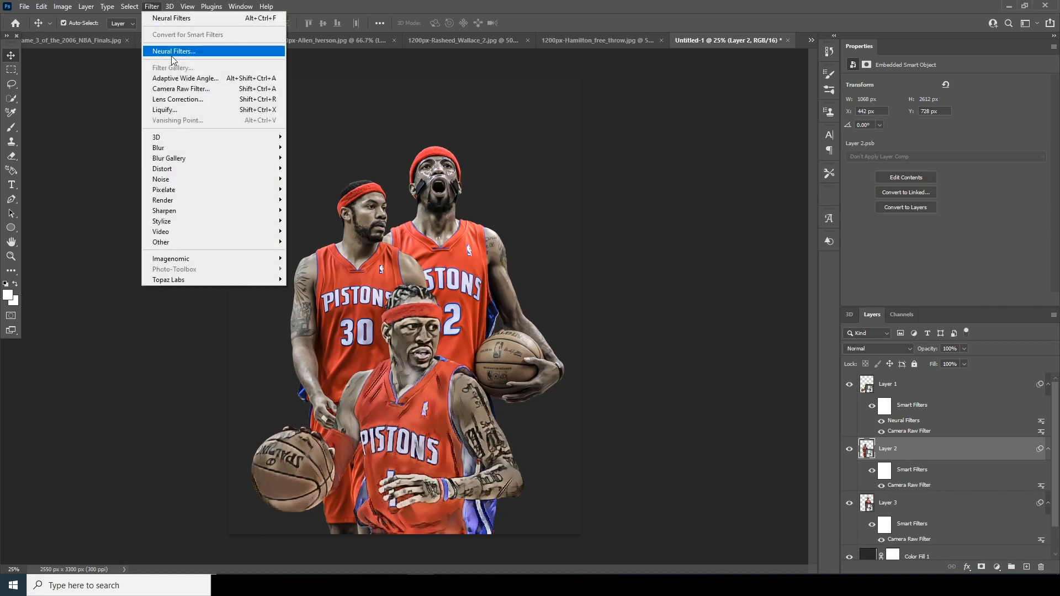
pyautogui.click(178, 18)
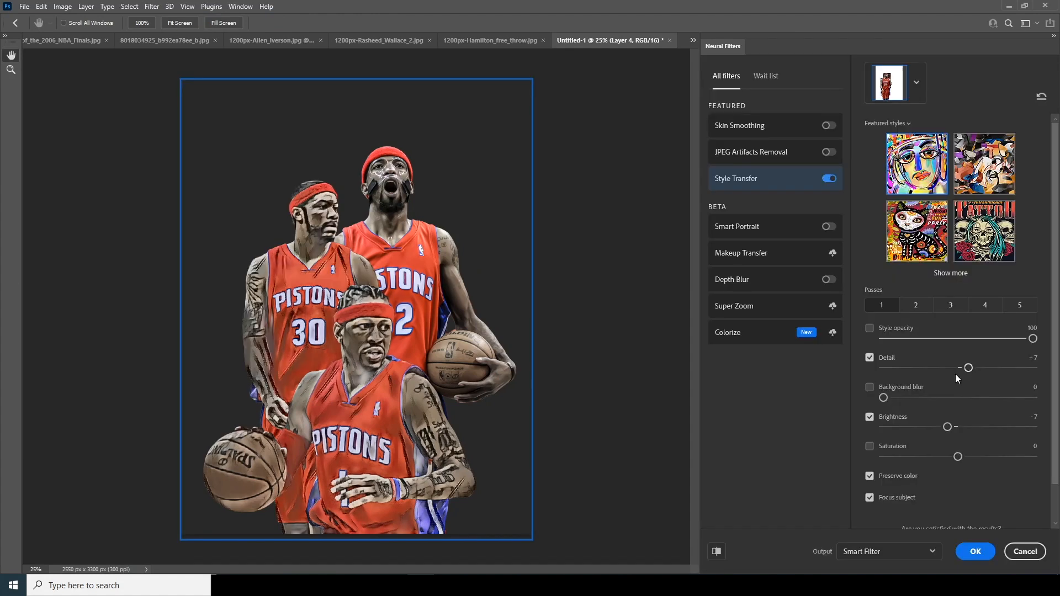
pyautogui.click(973, 553)
pyautogui.hotkey('ctrl', 'z')
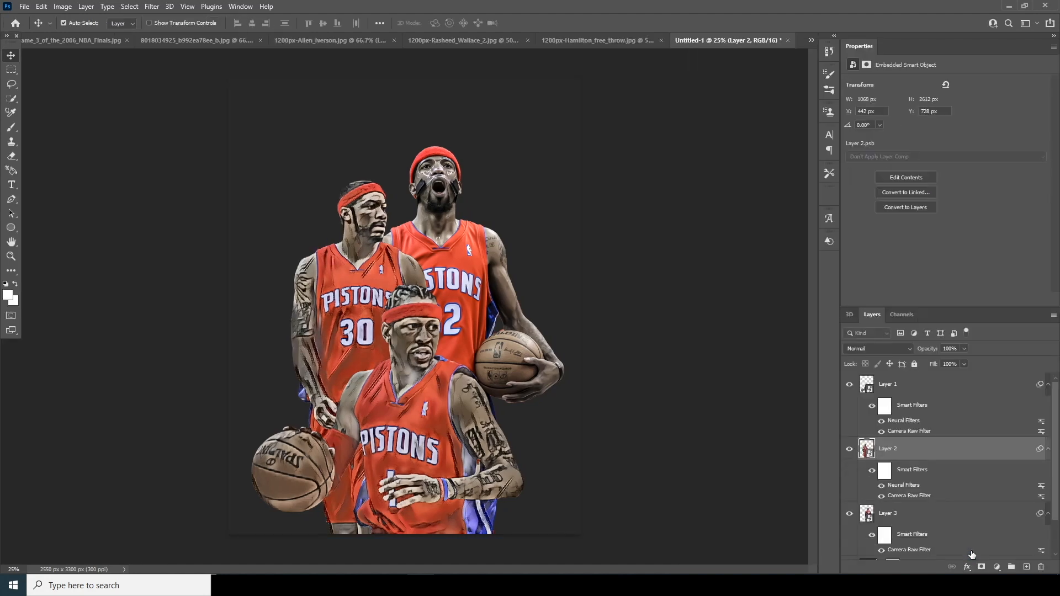
# Step: Apply the last-used Neural Filters style transfer to Layer 3, the number 32 player
pyautogui.click(883, 512)
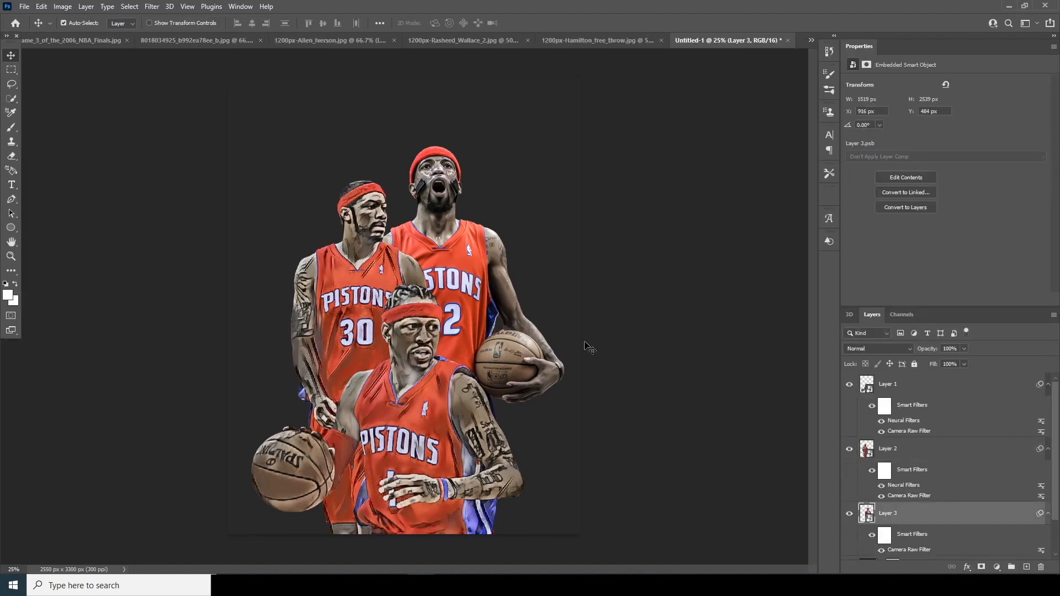
pyautogui.click(152, 7)
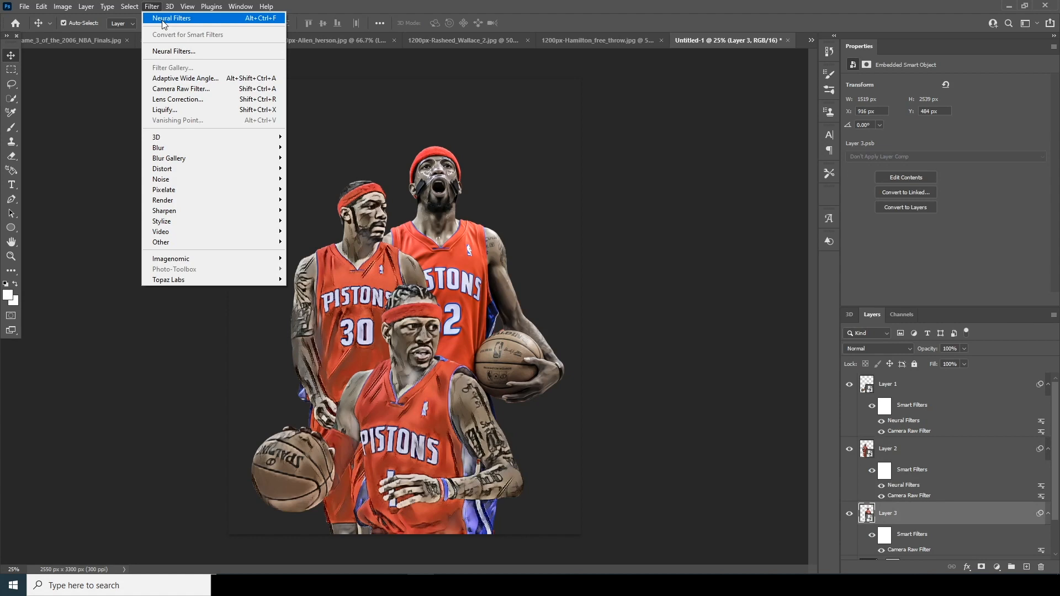
pyautogui.click(162, 19)
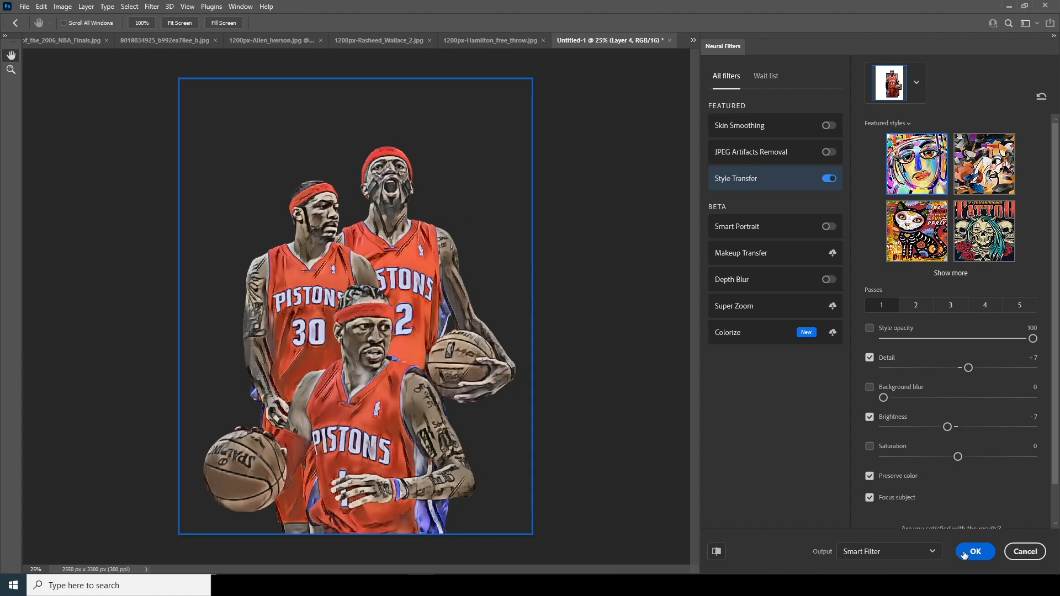
pyautogui.click(966, 552)
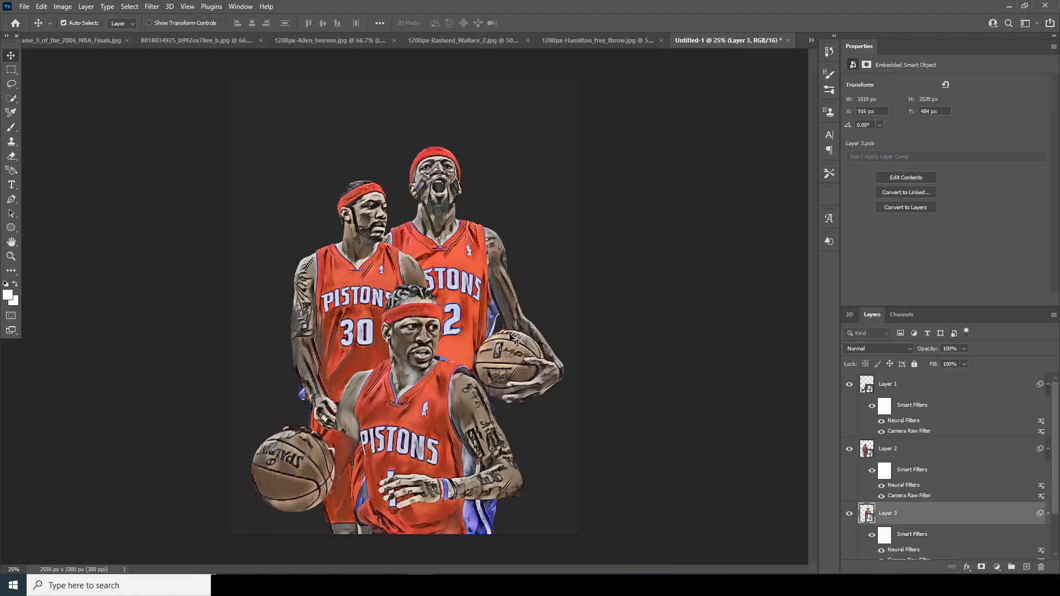
# Step: Create a new Letter document, 8.5 x 11 inches at 300 pixels/inch in RGB with a white background
pyautogui.click(24, 6)
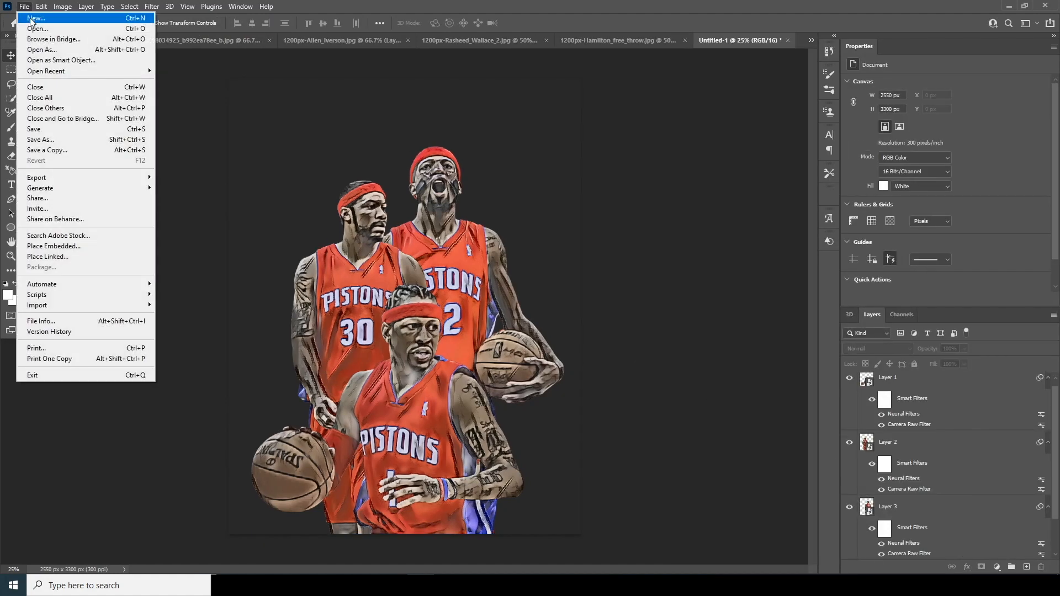
pyautogui.click(31, 19)
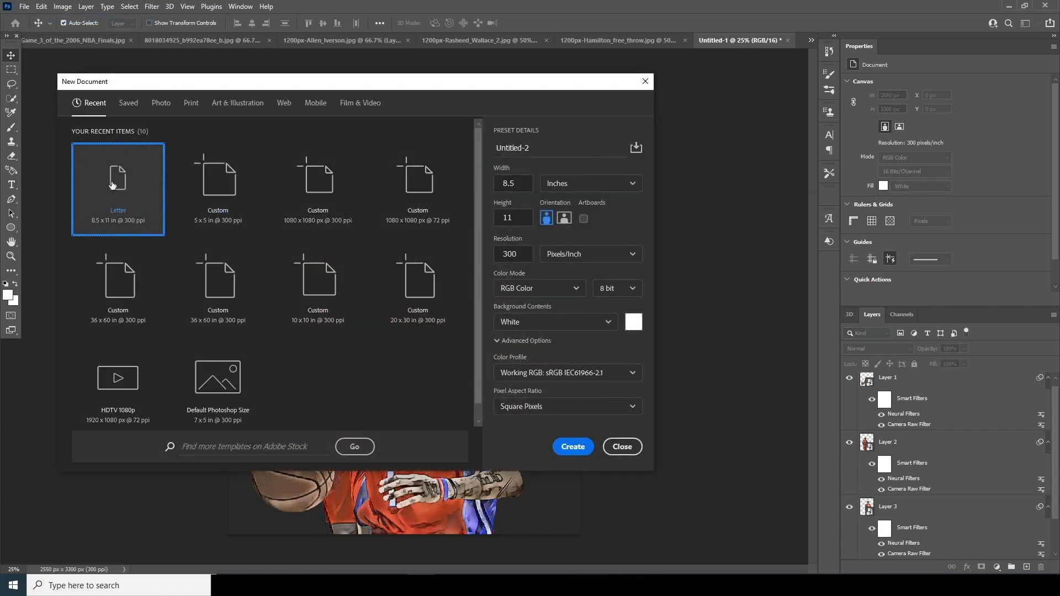
pyautogui.click(572, 446)
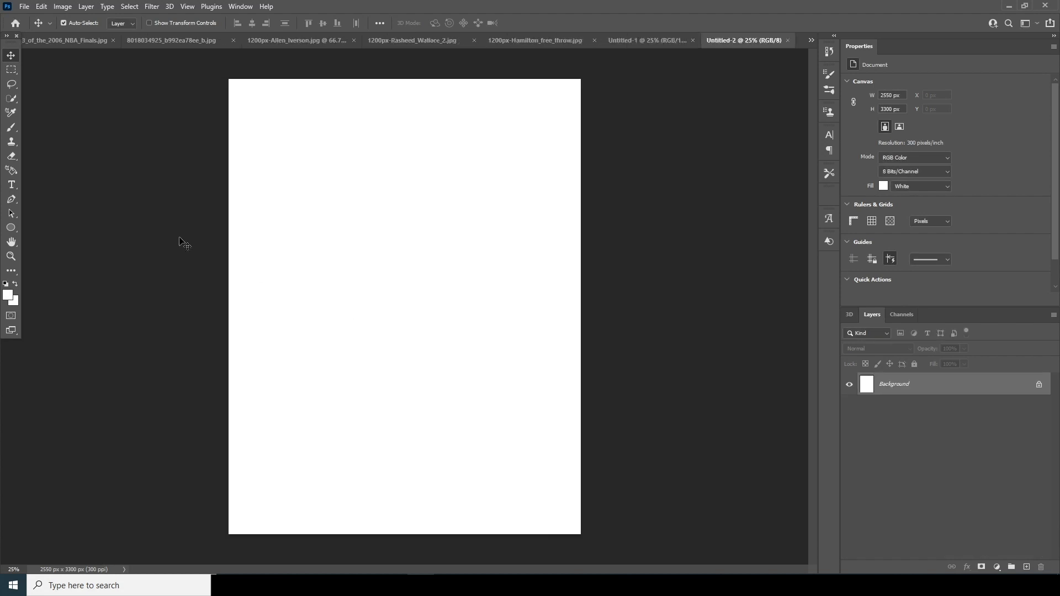
# Step: Draw a white rectangle about 2754 x 40 px across the canvas near its upper edge and delete the Background layer
pyautogui.click(12, 229)
pyautogui.click(44, 229)
pyautogui.moveTo(211, 92); pyautogui.dragTo(592, 98)
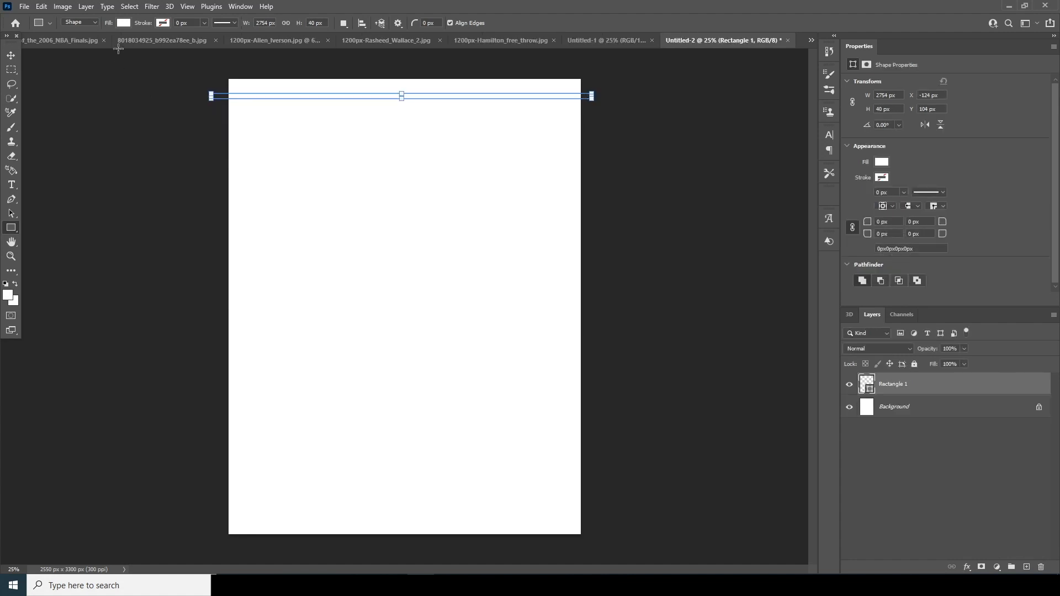
pyautogui.click(881, 409)
pyautogui.press('Delete')
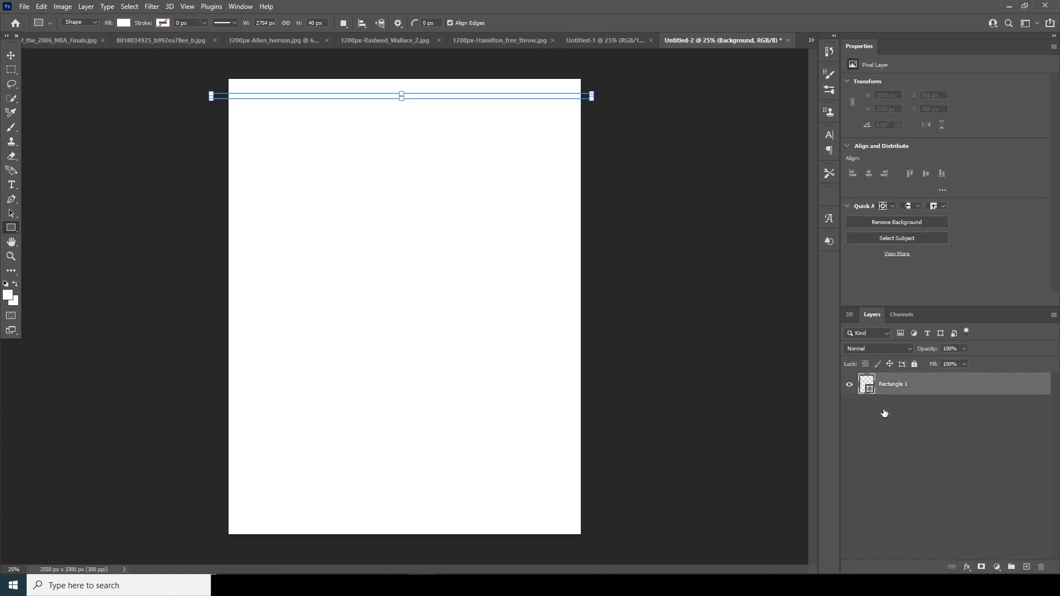
# Step: Duplicate the white bar downward repeatedly to build a set of eight evenly spaced horizontal stripes
pyautogui.click(11, 56)
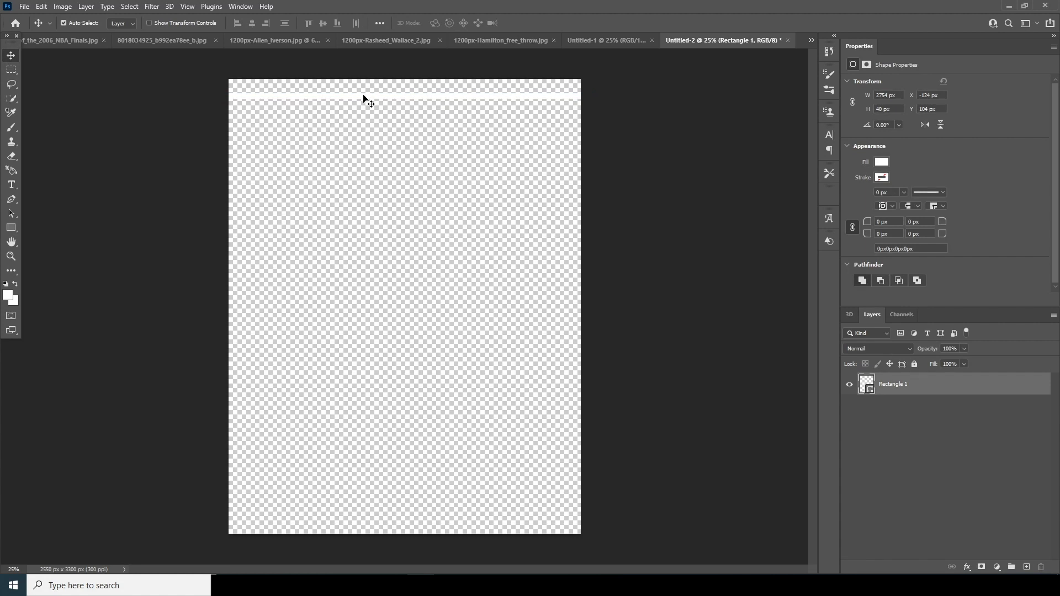
pyautogui.keyDown('alt'); pyautogui.moveTo(363, 98); pyautogui.dragTo(365, 112); pyautogui.keyUp('alt')
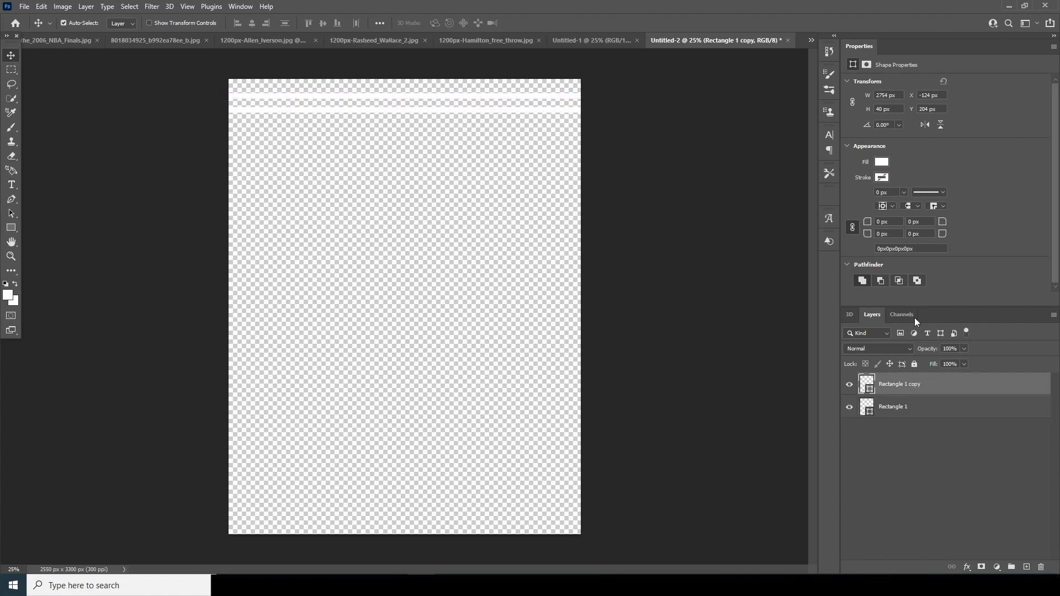
pyautogui.keyDown('shift'); pyautogui.click(911, 411); pyautogui.keyUp('shift')
pyautogui.keyDown('alt'); pyautogui.moveTo(444, 115); pyautogui.dragTo(442, 194); pyautogui.keyUp('alt')
pyautogui.keyDown('shift'); pyautogui.click(896, 452); pyautogui.keyUp('shift')
# Step: Select all eight stripes and duplicate the set downward until stripes fill the whole canvas
pyautogui.click(911, 385)
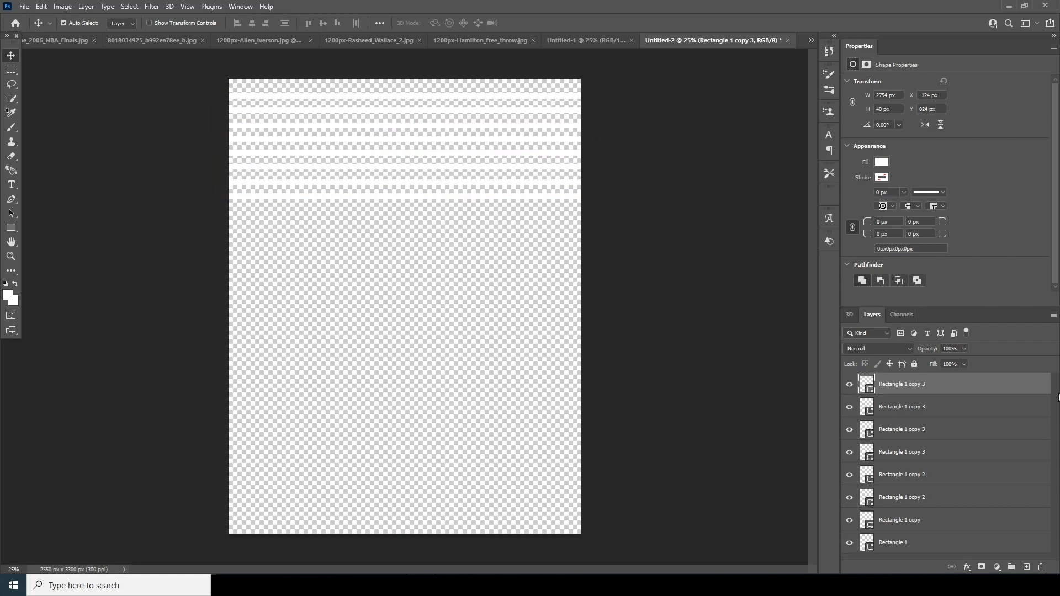
pyautogui.keyDown('shift'); pyautogui.click(899, 546); pyautogui.keyUp('shift')
pyautogui.moveTo(359, 201); pyautogui.dragTo(362, 311)
pyautogui.moveTo(490, 298); pyautogui.dragTo(489, 518)
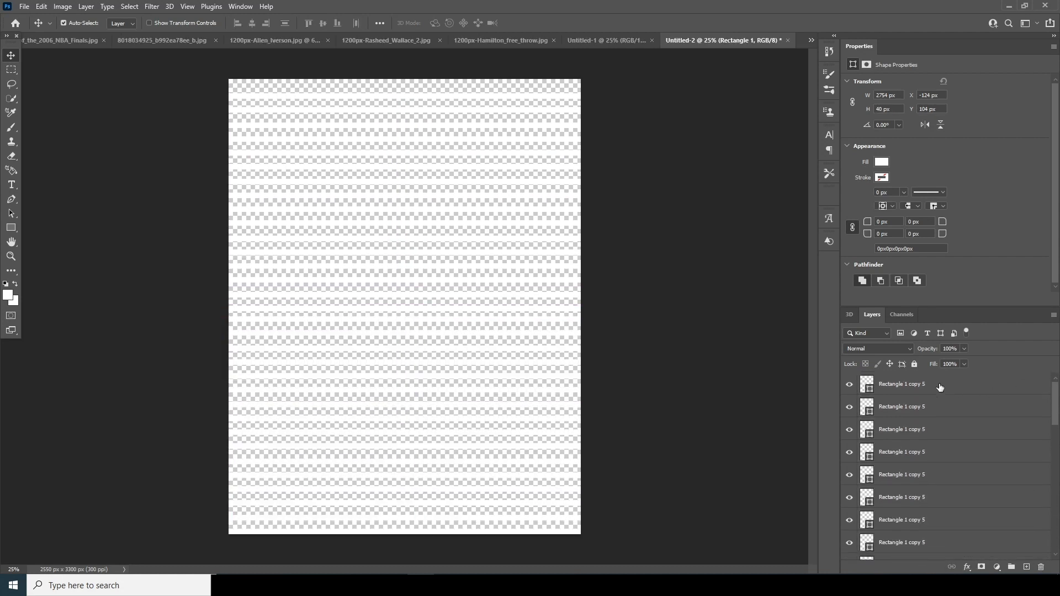
# Step: Merge all the stripe rectangles into one shape and rasterize the merged layer
pyautogui.keyDown('shift'); pyautogui.click(940, 386); pyautogui.keyUp('shift')
pyautogui.rightClick(947, 385)
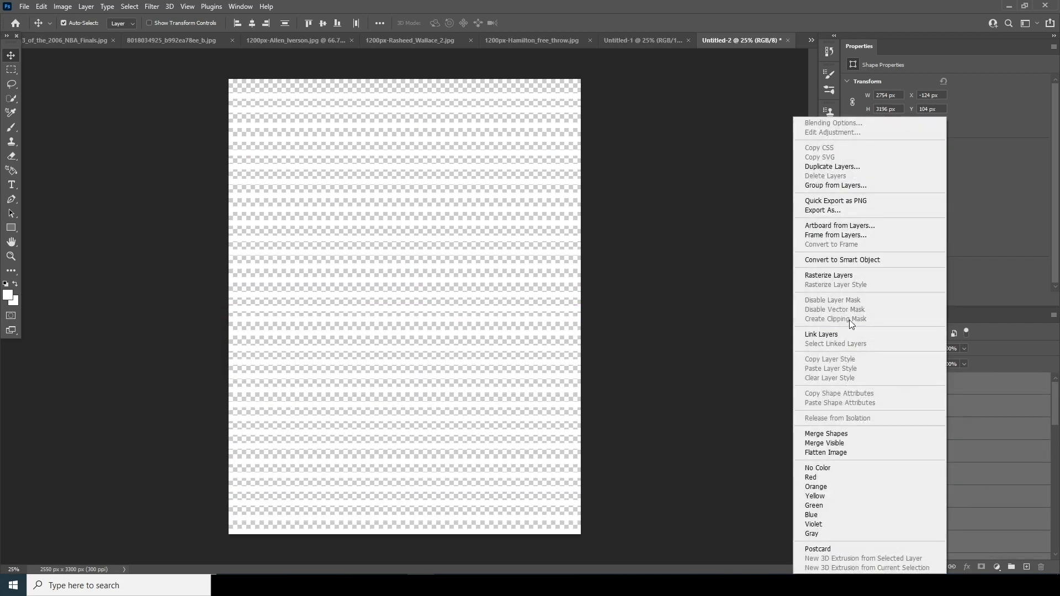
pyautogui.click(853, 432)
pyautogui.rightClick(916, 385)
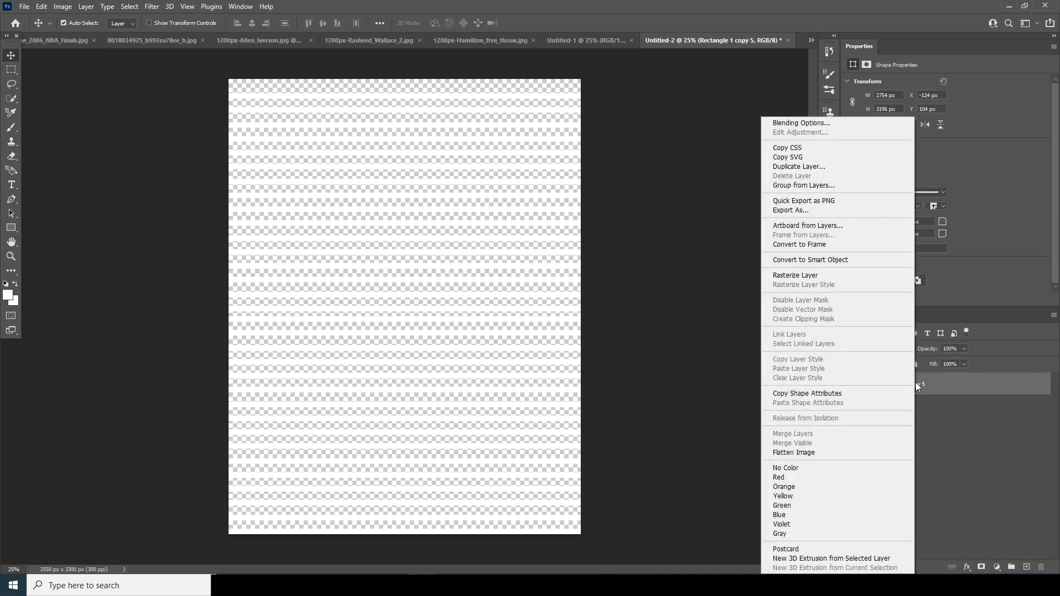
pyautogui.click(803, 276)
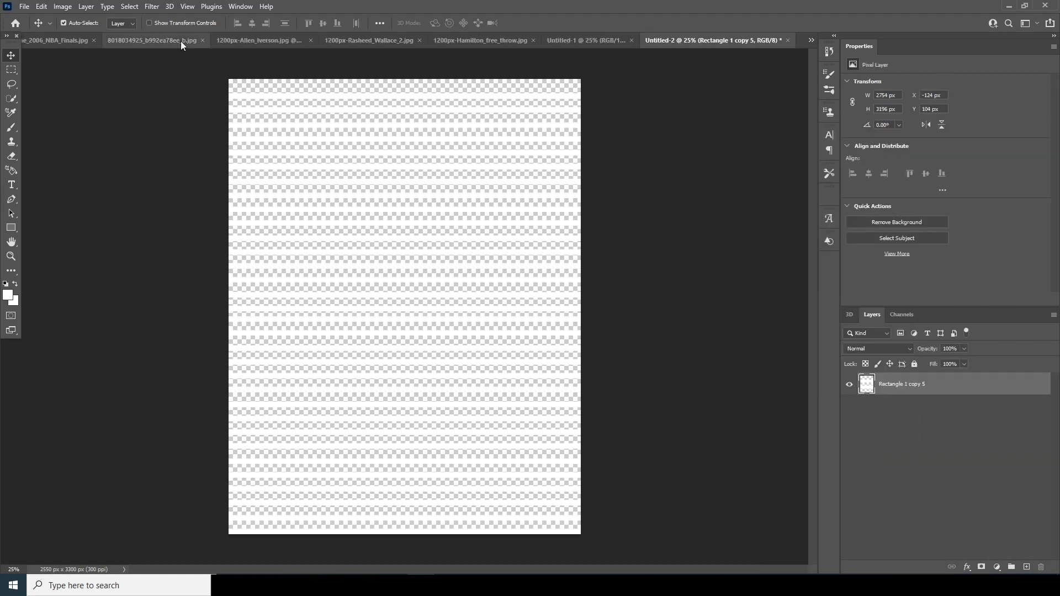
# Step: Open the stripe layer in Liquify and set up the Pucker tool with a brush size of 1700
pyautogui.click(152, 7)
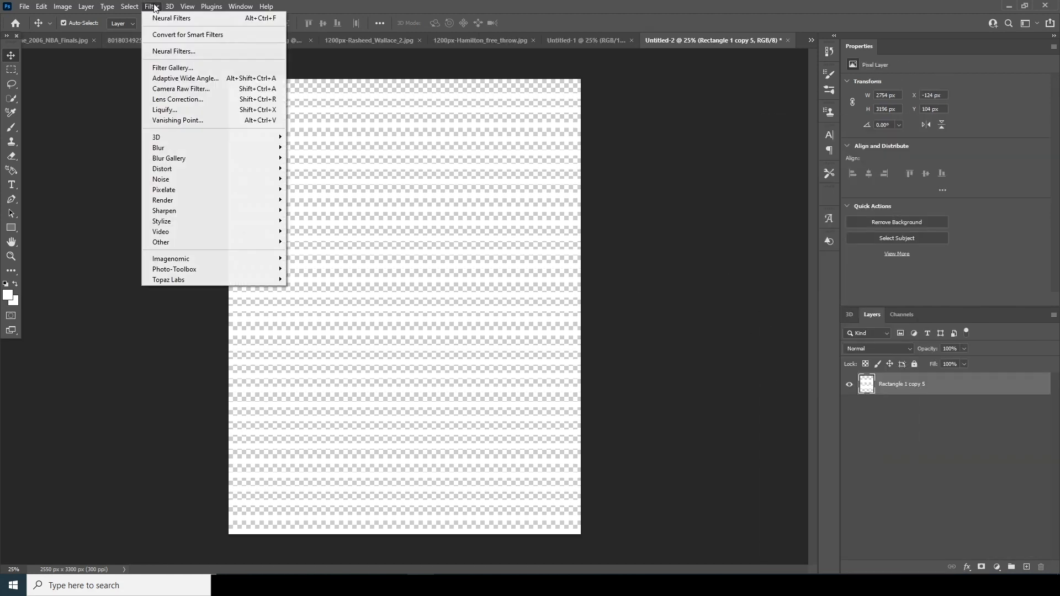
pyautogui.click(200, 109)
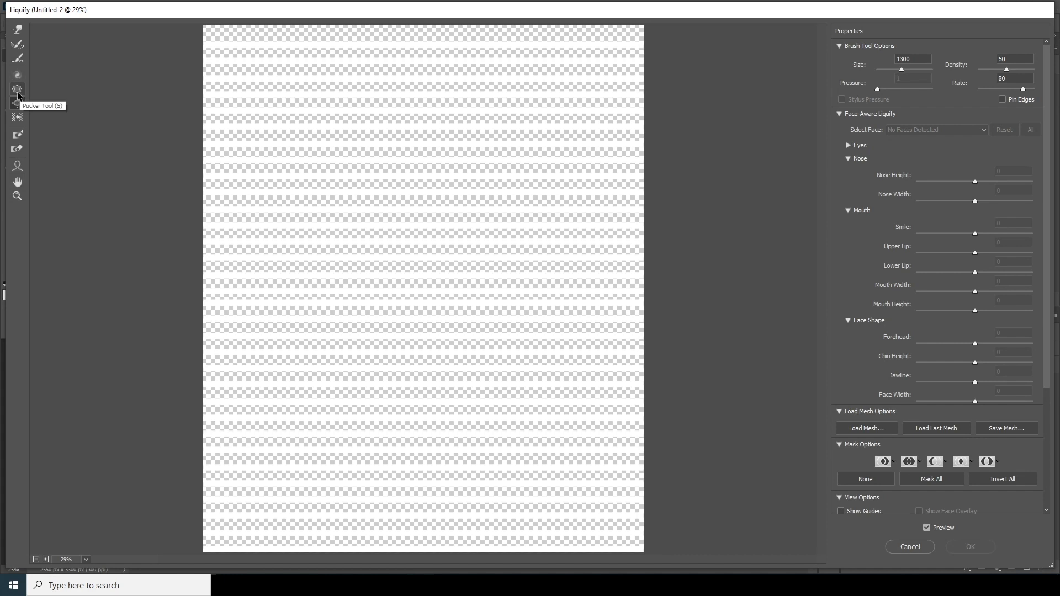
pyautogui.click(18, 91)
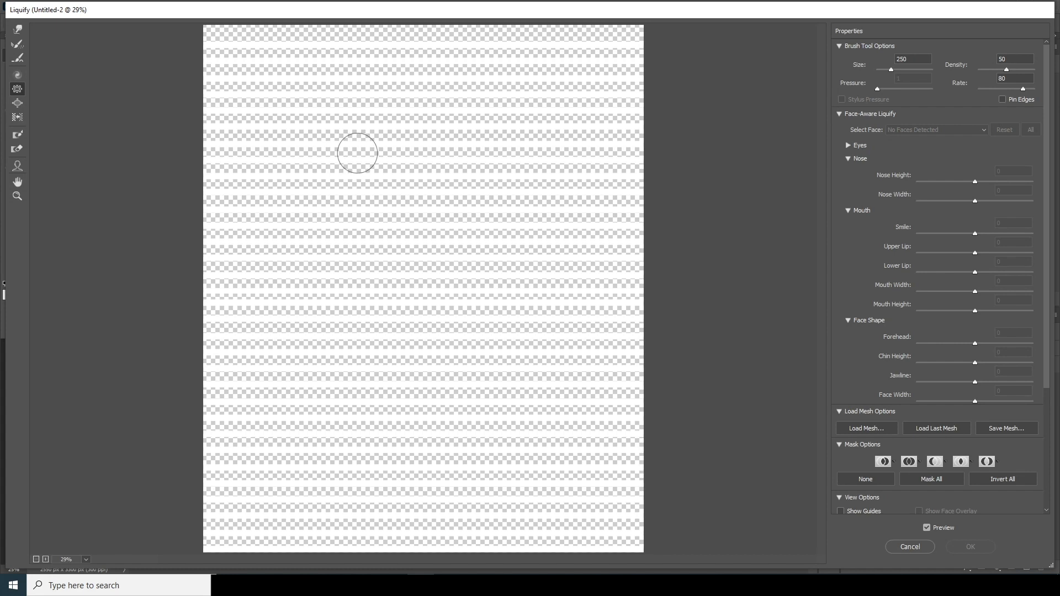
pyautogui.press(']')
pyautogui.press(']')
pyautogui.press(']')
pyautogui.press(']')
pyautogui.press(']')
pyautogui.press(']')
pyautogui.press(']')
pyautogui.press(']')
pyautogui.press(']')
pyautogui.press(']')
pyautogui.press(']')
pyautogui.press(']')
pyautogui.press(']')
pyautogui.press(']')
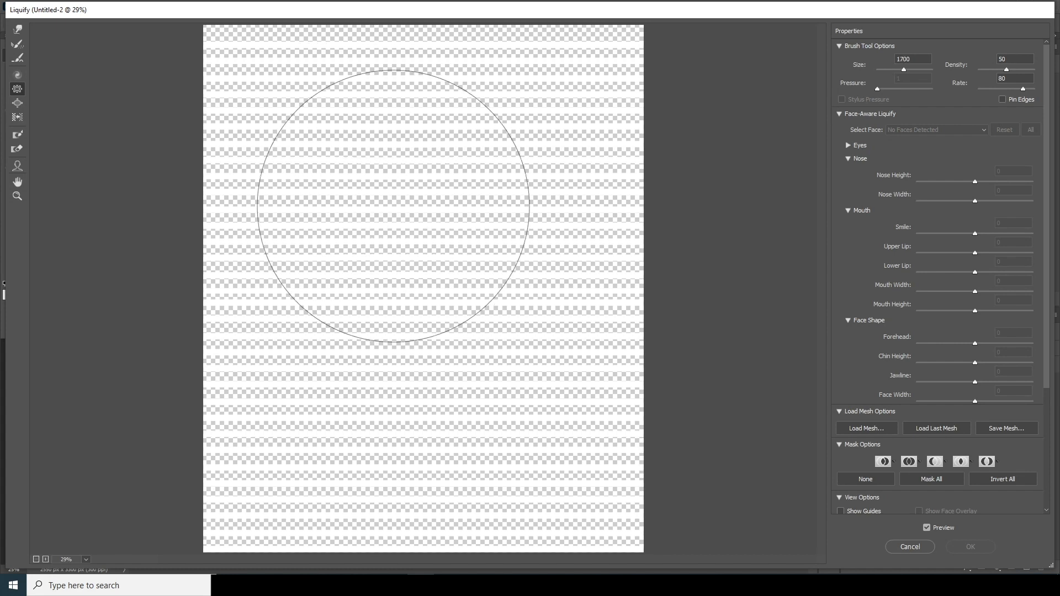
# Step: Pucker the stripes across the upper middle of the canvas, enlarging the brush between strokes
pyautogui.press(']')
pyautogui.press(']')
pyautogui.moveTo(388, 196); pyautogui.dragTo(434, 156)
pyautogui.press(']')
pyautogui.press(']')
pyautogui.press(']')
pyautogui.press(']')
pyautogui.press(']')
pyautogui.press(']')
pyautogui.press(']')
pyautogui.press(']')
pyautogui.press(']')
pyautogui.press(']')
pyautogui.press(']')
pyautogui.press(']')
pyautogui.press(']')
pyautogui.press(']')
pyautogui.press(']')
pyautogui.press(']')
pyautogui.press(']')
pyautogui.press(']')
pyautogui.press(']')
pyautogui.press(']')
pyautogui.click(406, 187)
# Step: Reduce the Pucker brush to 3200 and warp the stripes through the middle and lower part of the canvas
pyautogui.press('[')
pyautogui.press('[')
pyautogui.press('[')
pyautogui.press('[')
pyautogui.press('[')
pyautogui.press('[')
pyautogui.press('[')
pyautogui.press('[')
pyautogui.press('[')
pyautogui.press('[')
pyautogui.press('[')
pyautogui.press('[')
pyautogui.press('[')
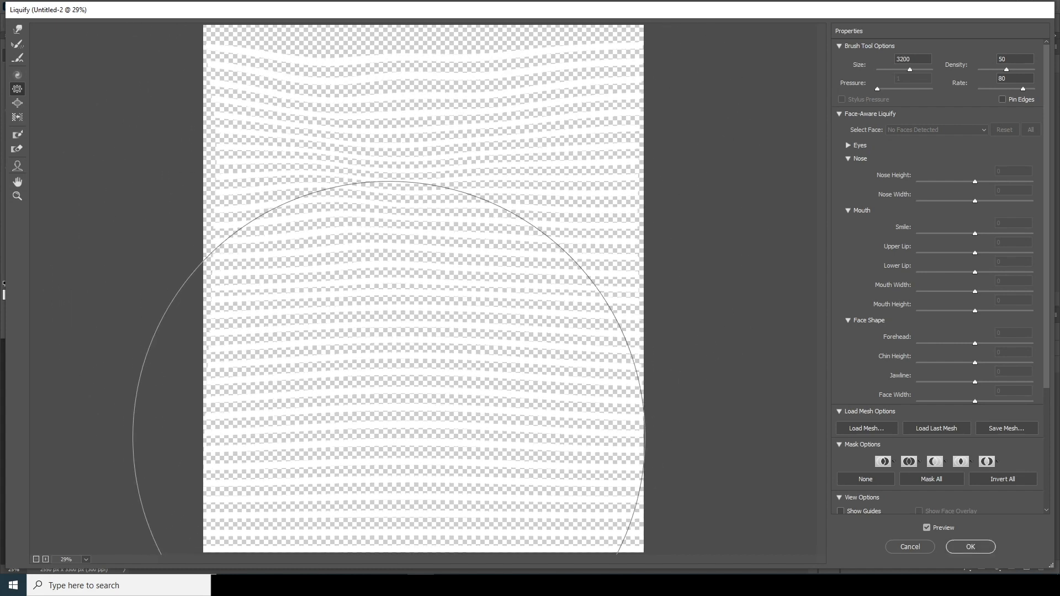
pyautogui.click(403, 377)
pyautogui.moveTo(402, 376)
pyautogui.mouseDown()
pyautogui.moveTo(478, 425)
pyautogui.moveTo(475, 302)
pyautogui.moveTo(461, 426)
pyautogui.moveTo(453, 284)
pyautogui.moveTo(402, 287)
pyautogui.moveTo(408, 459)
pyautogui.moveTo(387, 297)
pyautogui.mouseUp()
# Step: Reduce the Pucker brush to 1200 and warp the stripes along the upper edge of the canvas
pyautogui.press('[')
pyautogui.press('[')
pyautogui.press('[')
pyautogui.press('[')
pyautogui.press('[')
pyautogui.press('[')
pyautogui.press('[')
pyautogui.press('[')
pyautogui.press('[')
pyautogui.press('[')
pyautogui.press('[')
pyautogui.press('[')
pyautogui.press('[')
pyautogui.press('[')
pyautogui.press('[')
pyautogui.press('[')
pyautogui.press('[')
pyautogui.press('[')
pyautogui.press('[')
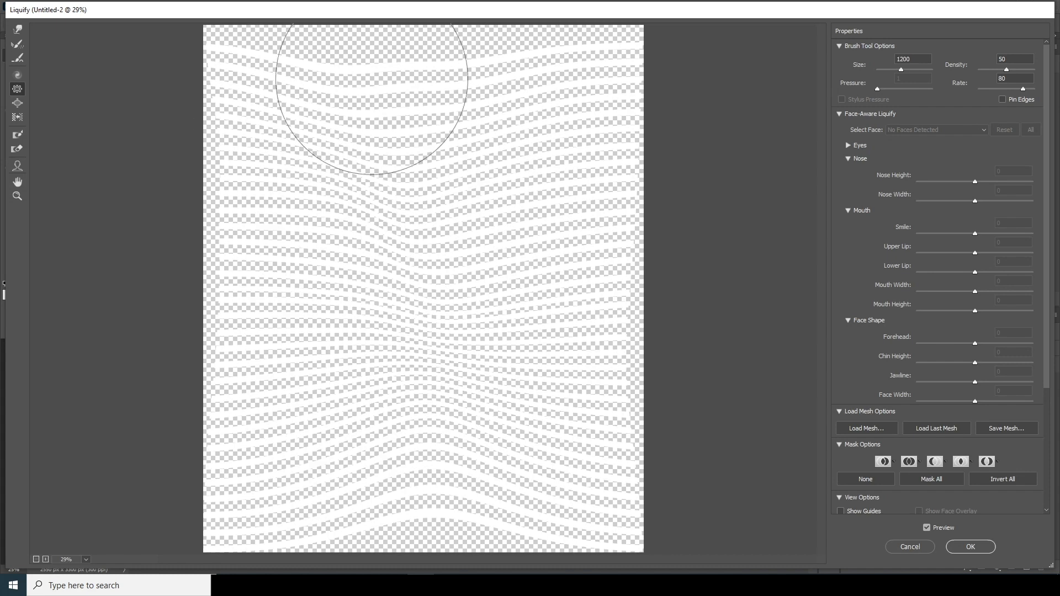
pyautogui.moveTo(373, 77); pyautogui.dragTo(514, 62)
# Step: Use the Bloat tool with a slightly larger brush to swell the stripes from the centre toward the left side
pyautogui.click(17, 102)
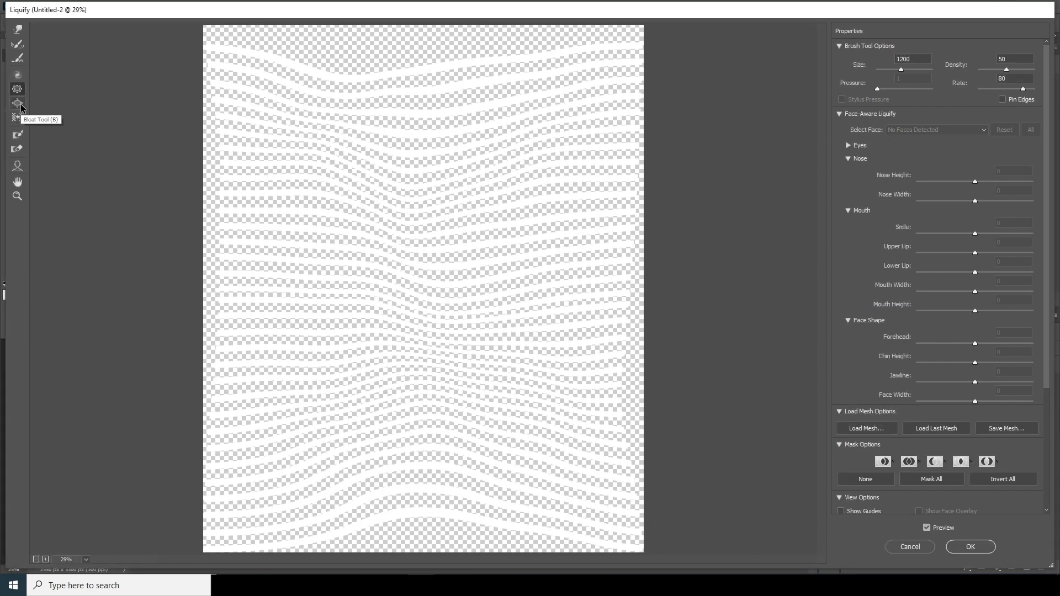
pyautogui.press(']')
pyautogui.moveTo(371, 267); pyautogui.dragTo(270, 374)
# Step: Switch back to the Pucker tool, warp the stripes across the lower and right areas at varied brush sizes, and apply Liquify
pyautogui.click(17, 89)
pyautogui.moveTo(296, 528)
pyautogui.mouseDown()
pyautogui.moveTo(432, 527)
pyautogui.moveTo(428, 500)
pyautogui.moveTo(557, 423)
pyautogui.moveTo(594, 103)
pyautogui.moveTo(414, 22)
pyautogui.moveTo(480, 251)
pyautogui.moveTo(567, 320)
pyautogui.mouseUp()
pyautogui.press('[')
pyautogui.press('[')
pyautogui.press('[')
pyautogui.press('[')
pyautogui.press('[')
pyautogui.press('[')
pyautogui.press('[')
pyautogui.press('[')
pyautogui.press(']')
pyautogui.press(']')
pyautogui.press(']')
pyautogui.press(']')
pyautogui.press(']')
pyautogui.moveTo(454, 175)
pyautogui.mouseDown()
pyautogui.moveTo(556, 154)
pyautogui.moveTo(495, 144)
pyautogui.moveTo(479, 281)
pyautogui.moveTo(380, 401)
pyautogui.moveTo(238, 466)
pyautogui.moveTo(567, 339)
pyautogui.moveTo(478, 480)
pyautogui.moveTo(475, 543)
pyautogui.moveTo(674, 378)
pyautogui.mouseUp()
pyautogui.press('[')
pyautogui.click(969, 546)
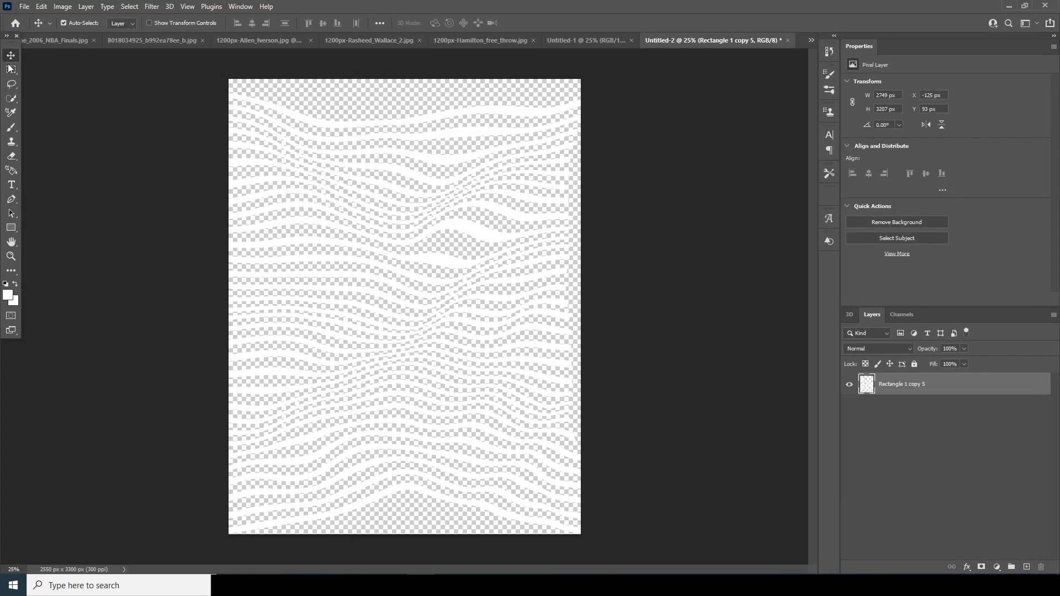
# Step: Bring the warped stripes into the poster document and place their layer behind the three players
pyautogui.moveTo(330, 127)
pyautogui.mouseDown()
pyautogui.moveTo(174, 119)
pyautogui.moveTo(84, 49)
pyautogui.moveTo(254, 97)
pyautogui.moveTo(570, 65)
pyautogui.moveTo(568, 41)
pyautogui.moveTo(382, 340)
pyautogui.moveTo(465, 278)
pyautogui.moveTo(442, 291)
pyautogui.moveTo(463, 292)
pyautogui.mouseUp()
pyautogui.click(516, 225)
pyautogui.moveTo(883, 385); pyautogui.dragTo(916, 516)
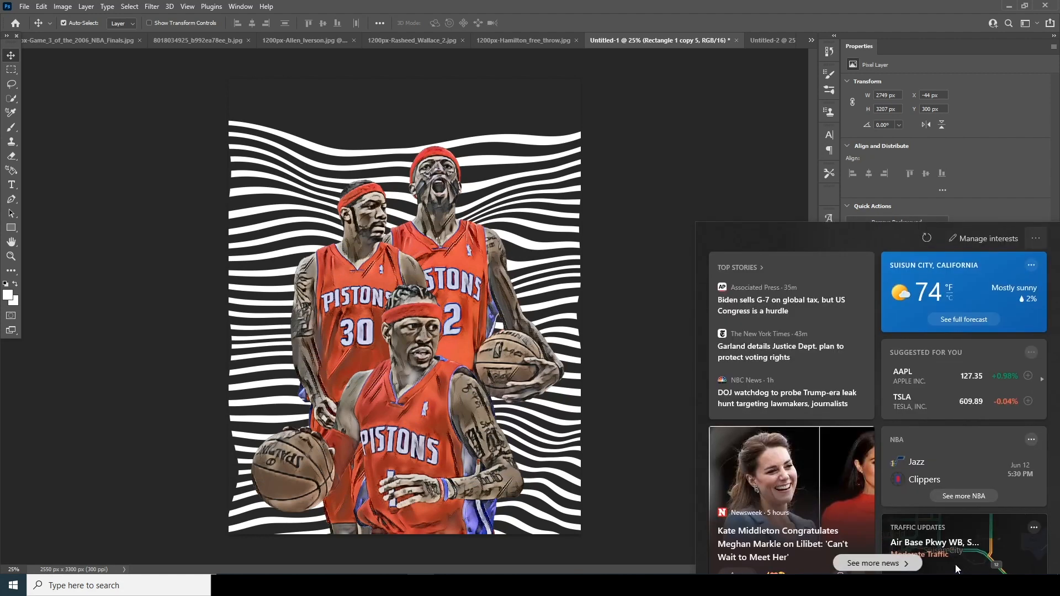
# Step: Add a Color Overlay to the stripe layer using the orange-red e85b46 sampled from a player's jersey
pyautogui.click(965, 569)
pyautogui.click(976, 522)
pyautogui.click(888, 233)
pyautogui.click(455, 241)
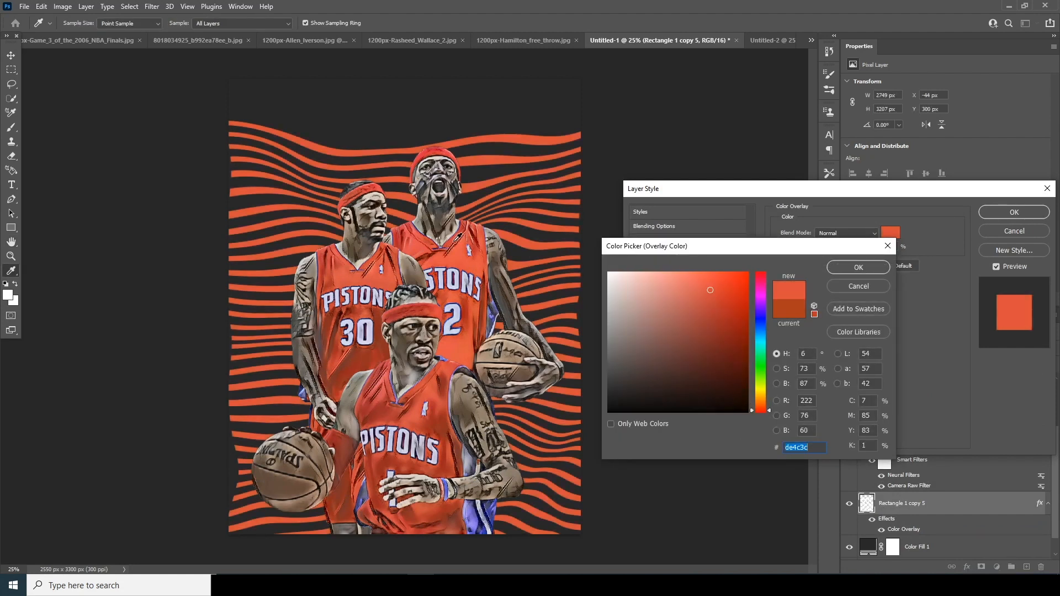
pyautogui.click(457, 250)
pyautogui.click(458, 250)
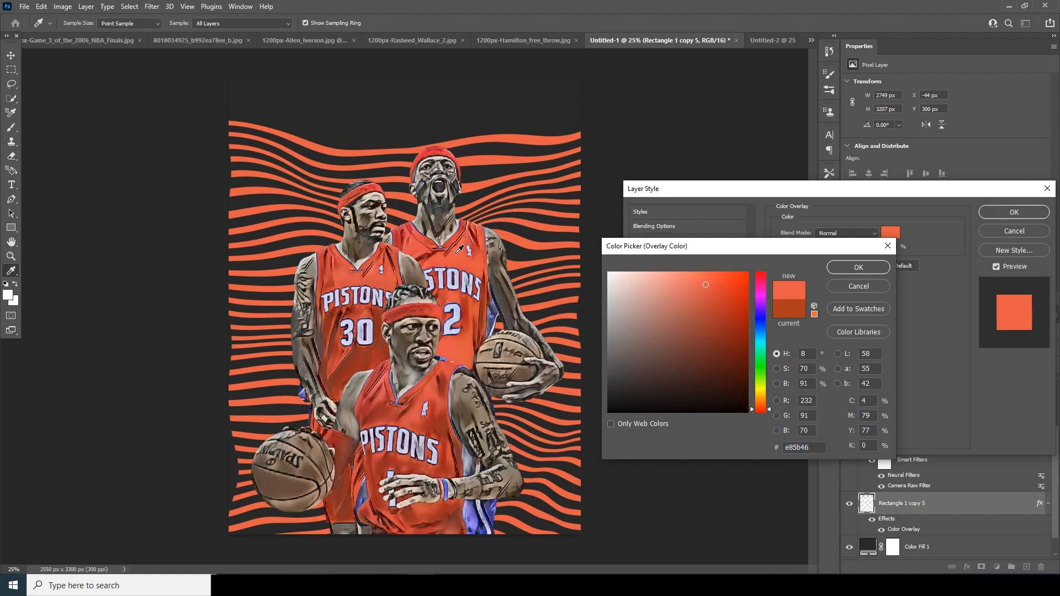
pyautogui.click(856, 268)
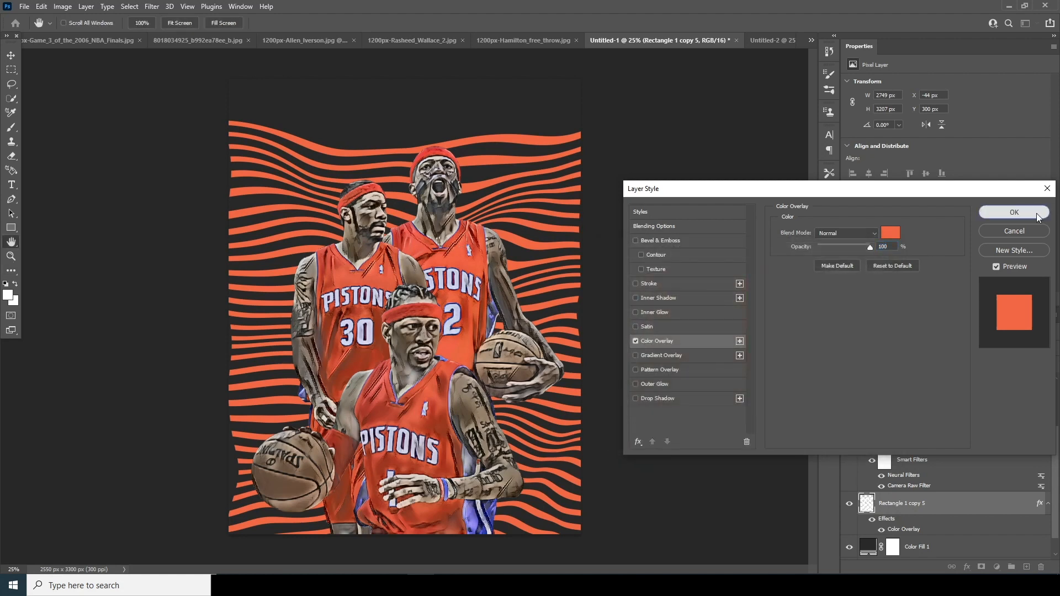
pyautogui.click(1014, 212)
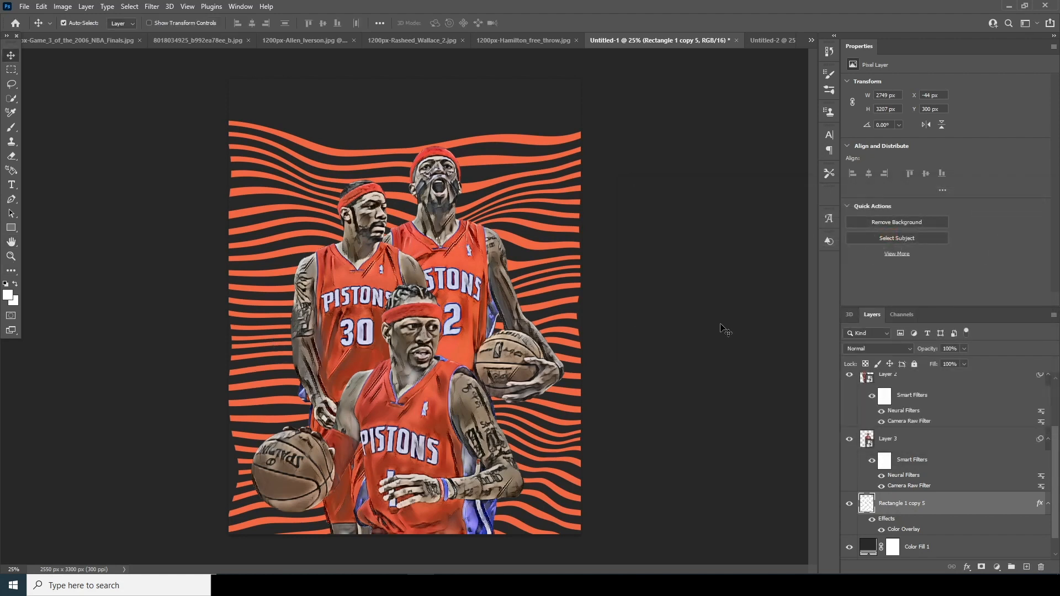
# Step: Add a Color Lookup adjustment above all layers and load the WindyCine LUT.cube file into it
pyautogui.moveTo(1055, 482); pyautogui.dragTo(1055, 388)
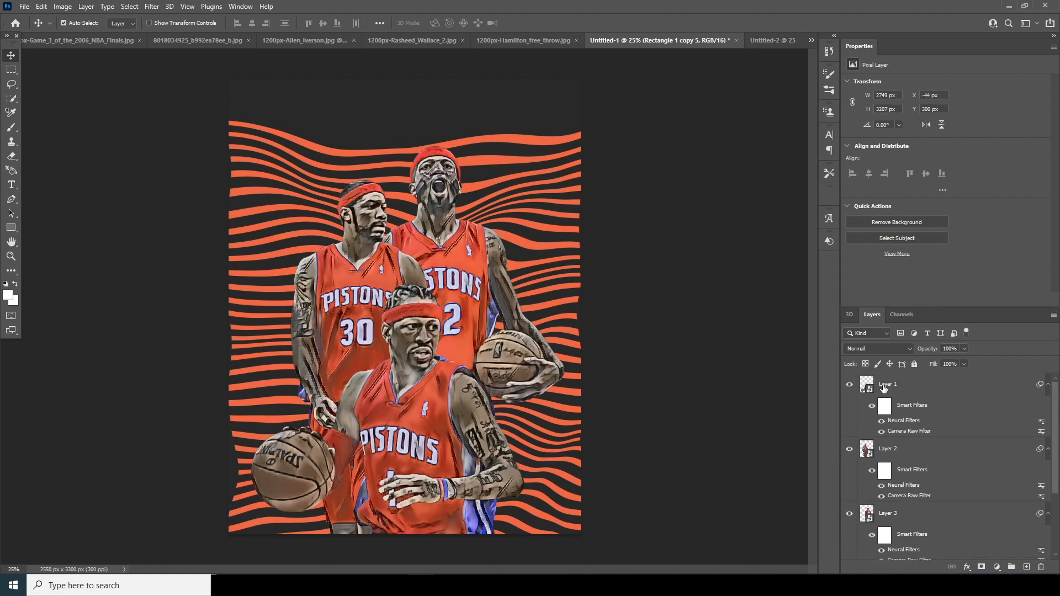
pyautogui.click(884, 387)
pyautogui.click(996, 567)
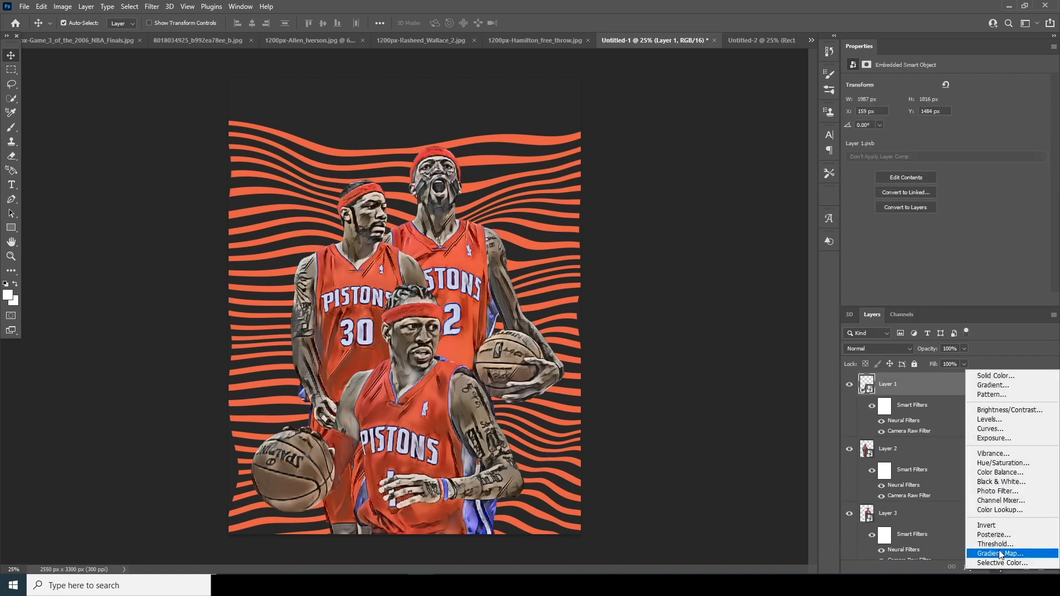
pyautogui.click(1005, 509)
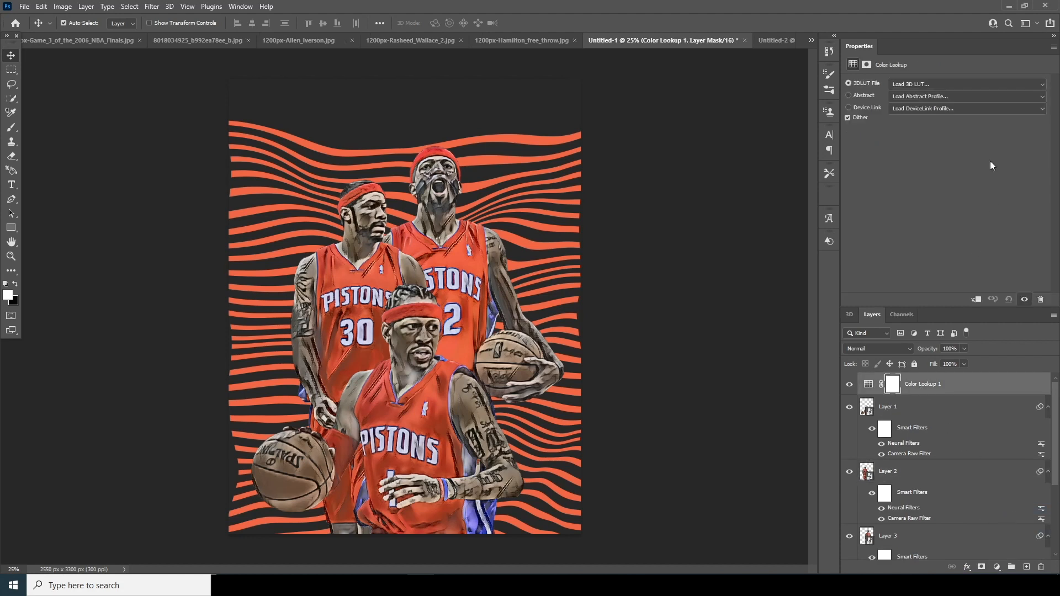
pyautogui.click(942, 84)
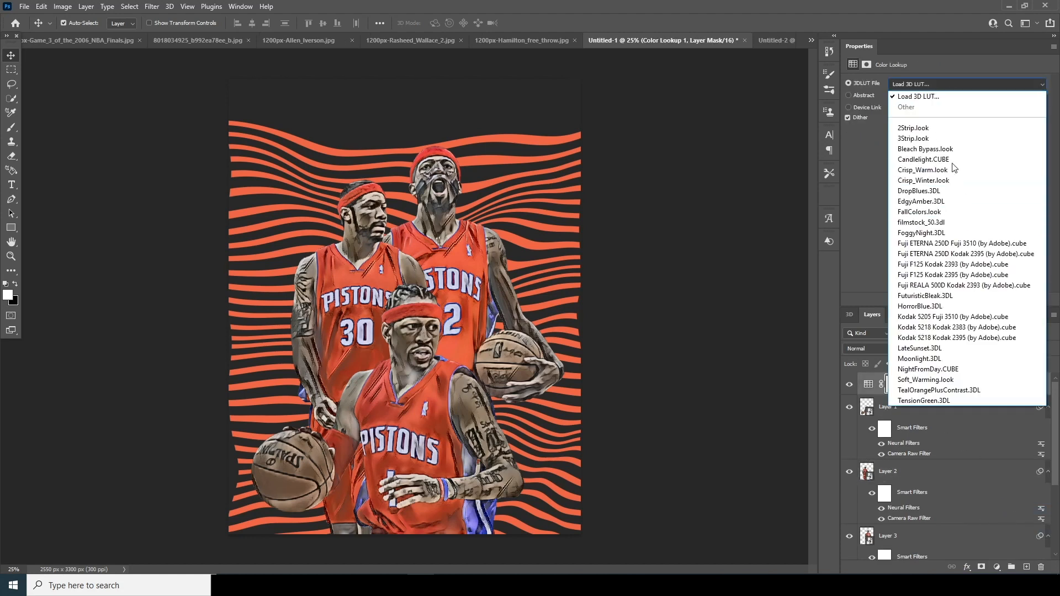
pyautogui.click(922, 96)
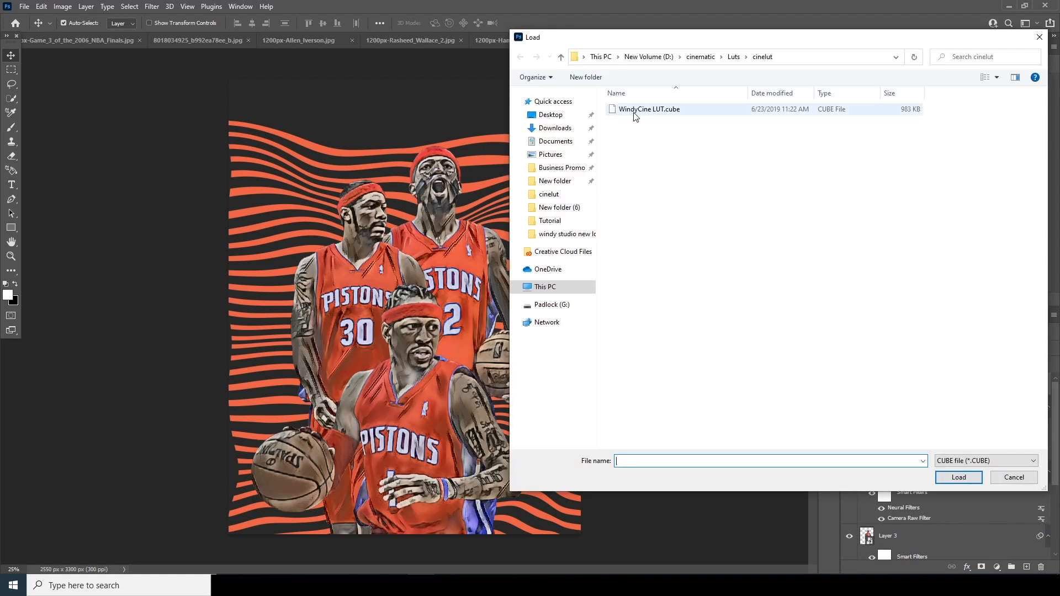
pyautogui.click(633, 112)
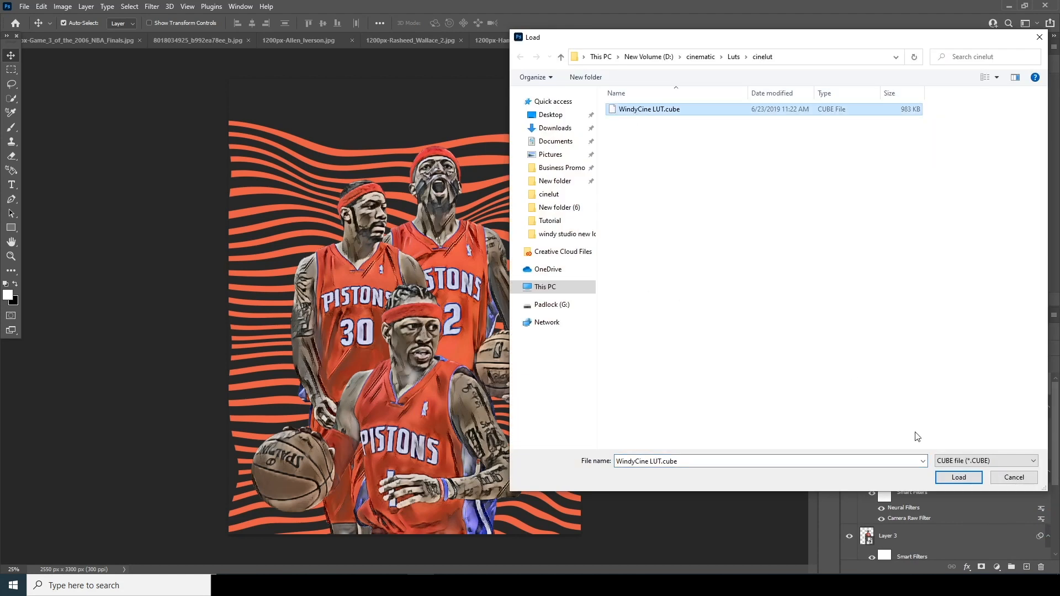
pyautogui.click(693, 263)
pyautogui.click(614, 112)
pyautogui.click(960, 478)
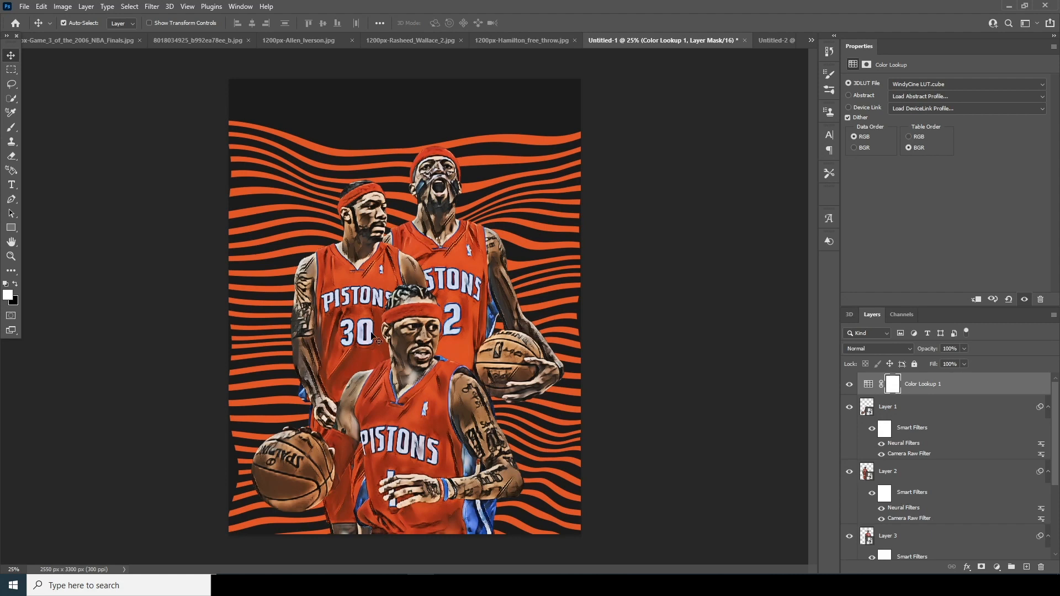
# Step: Copy the arena photo into the poster document and place its layer directly beneath the stripe layer
pyautogui.click(869, 409)
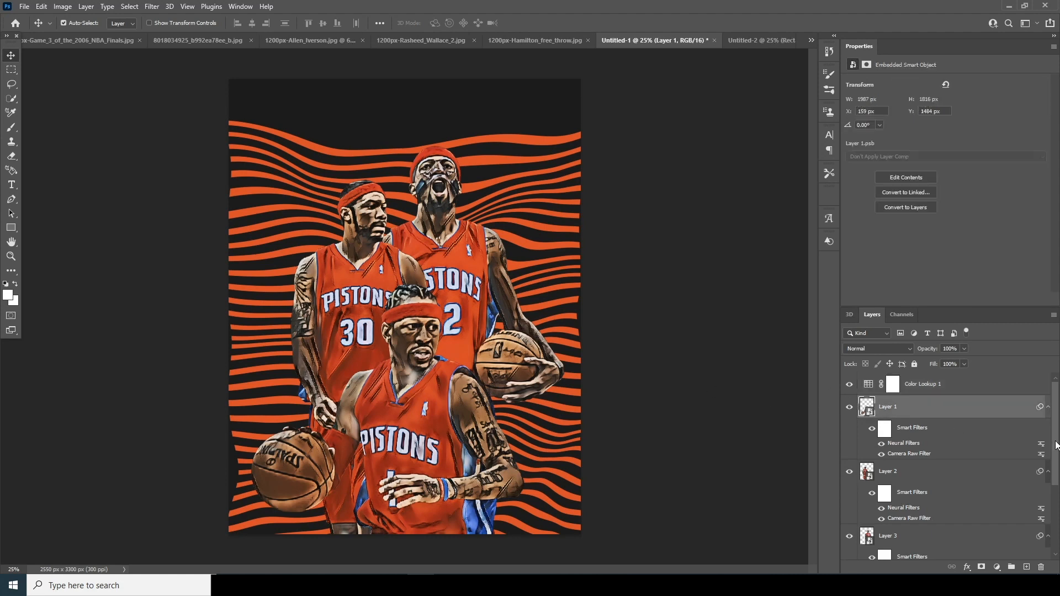
pyautogui.scroll(-3, 1055, 444)
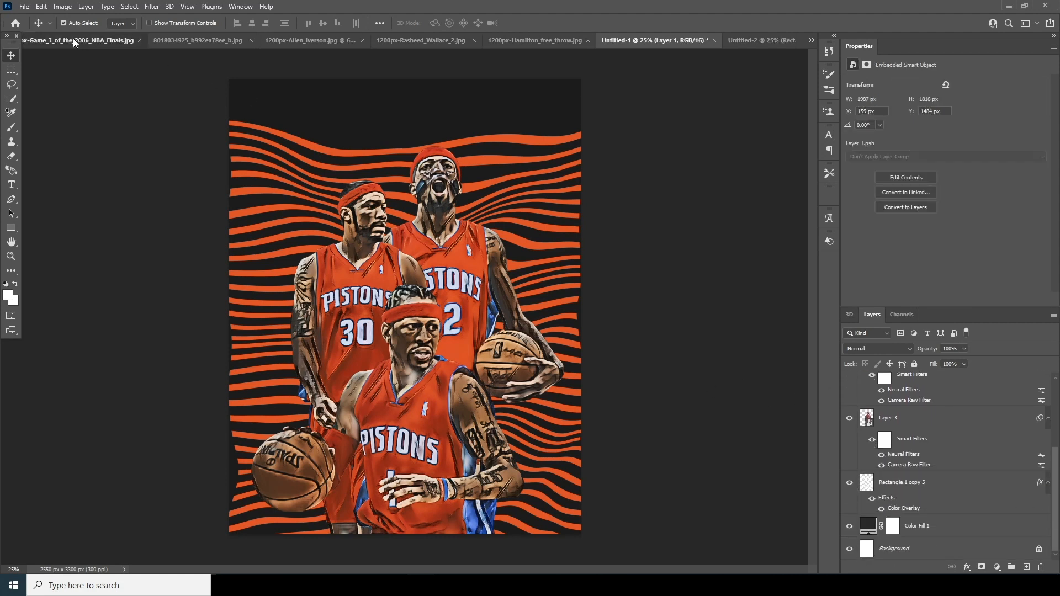
pyautogui.click(73, 38)
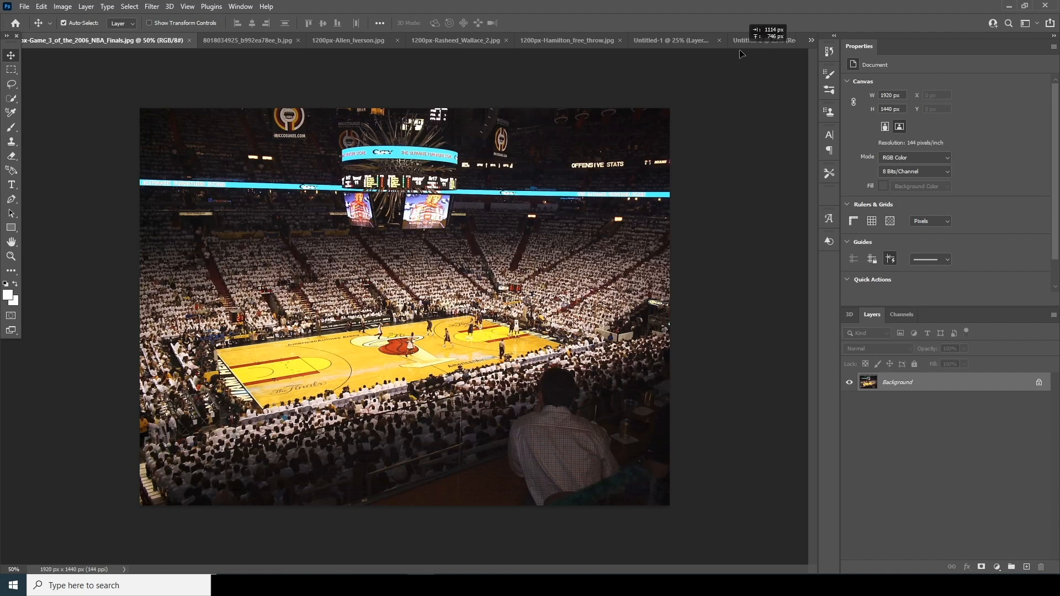
pyautogui.click(658, 42)
pyautogui.moveTo(502, 349); pyautogui.dragTo(502, 354)
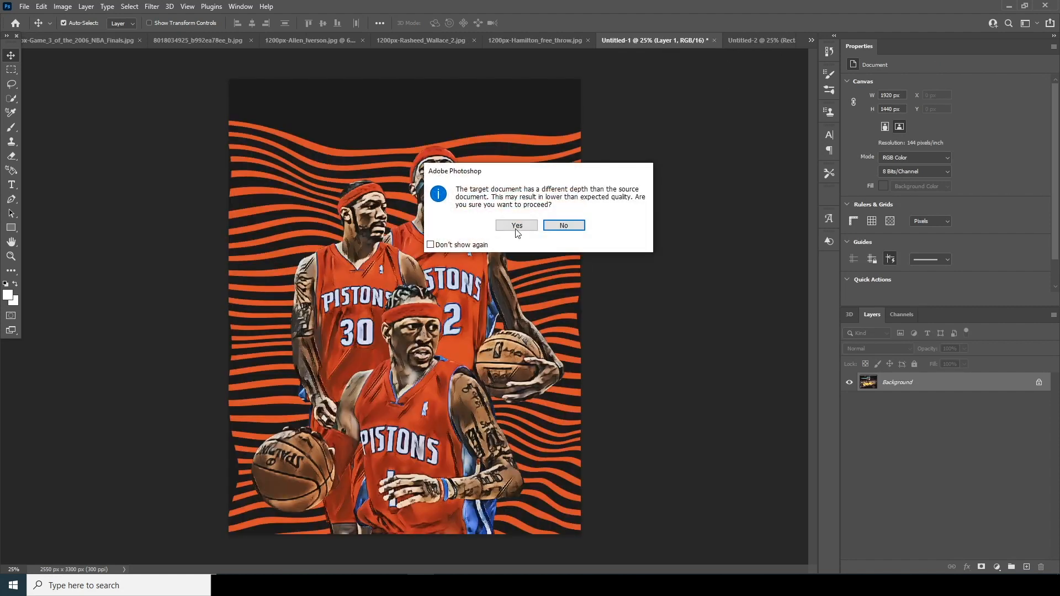
pyautogui.click(553, 226)
pyautogui.moveTo(869, 411); pyautogui.dragTo(892, 515)
# Step: Scale the arena photo to about 3627 × 2719 px and position it across the width of the poster
pyautogui.hotkey('ctrl', 't')
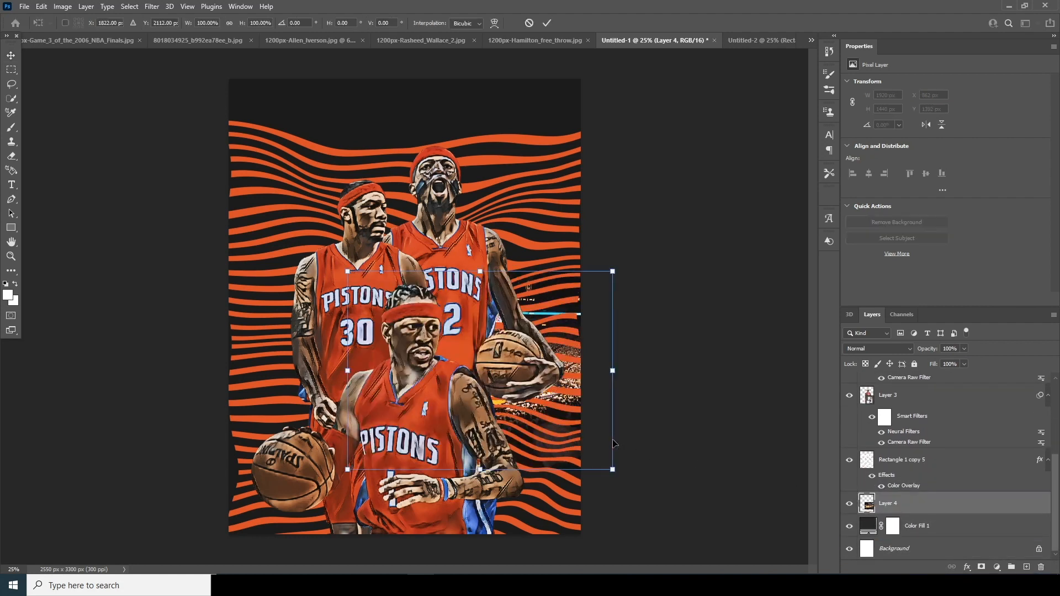
pyautogui.moveTo(611, 471); pyautogui.dragTo(678, 521)
pyautogui.moveTo(551, 405); pyautogui.dragTo(458, 363)
pyautogui.moveTo(586, 477); pyautogui.dragTo(638, 499)
pyautogui.moveTo(524, 408); pyautogui.dragTo(518, 426)
pyautogui.press('Return')
# Step: Add a Hue/Saturation adjustment above the arena photo and set its saturation to -89
pyautogui.click(996, 569)
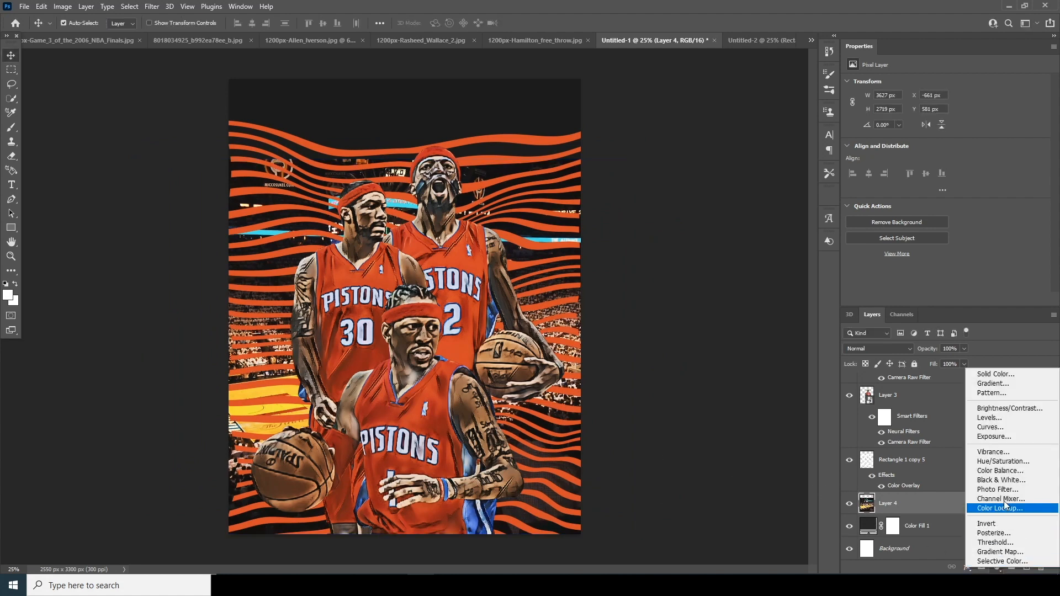
pyautogui.click(1005, 462)
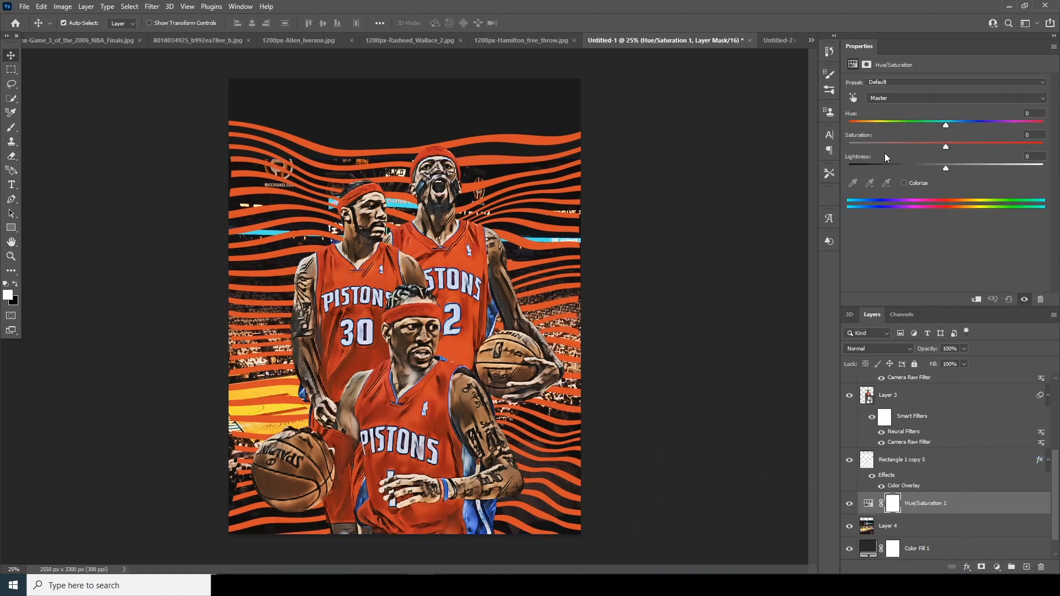
pyautogui.click(872, 144)
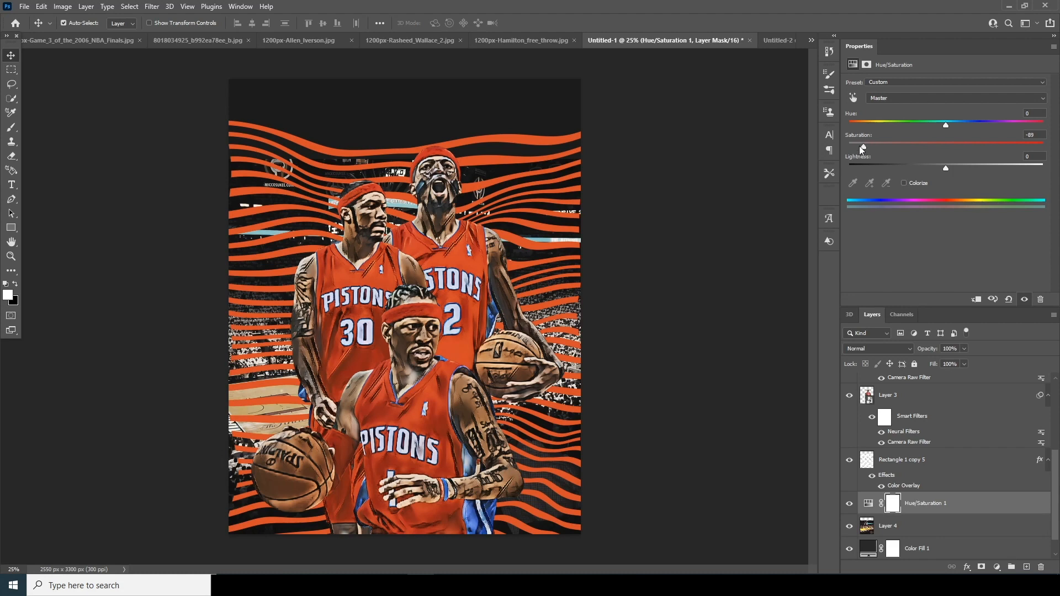
pyautogui.click(726, 182)
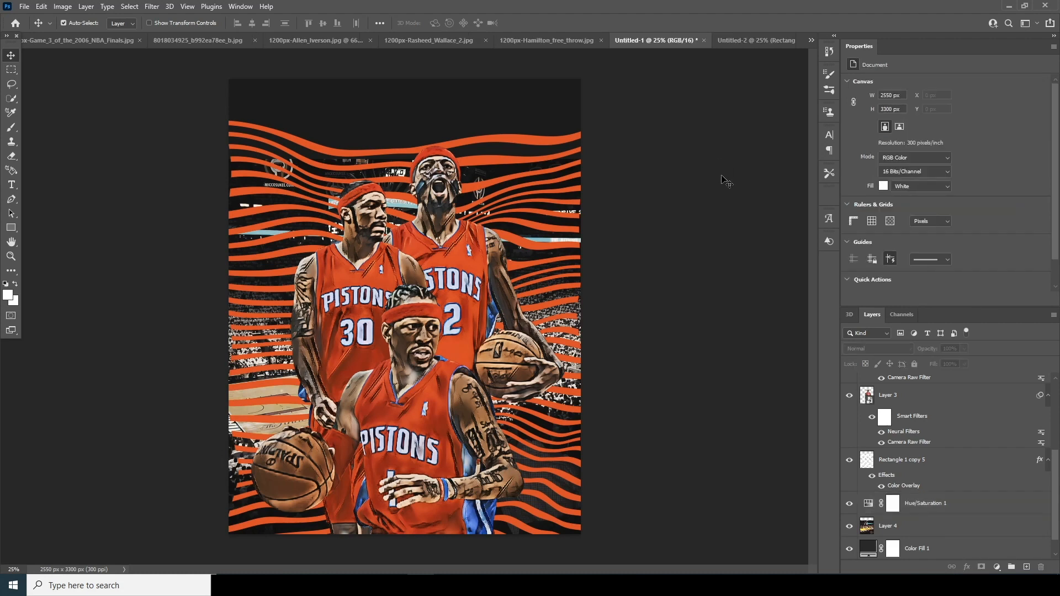
# Step: Add a layer mask to the arena photo and fade its upper edge with a soft black brush about 600 px wide
pyautogui.moveTo(866, 525); pyautogui.dragTo(951, 570)
pyautogui.click(982, 571)
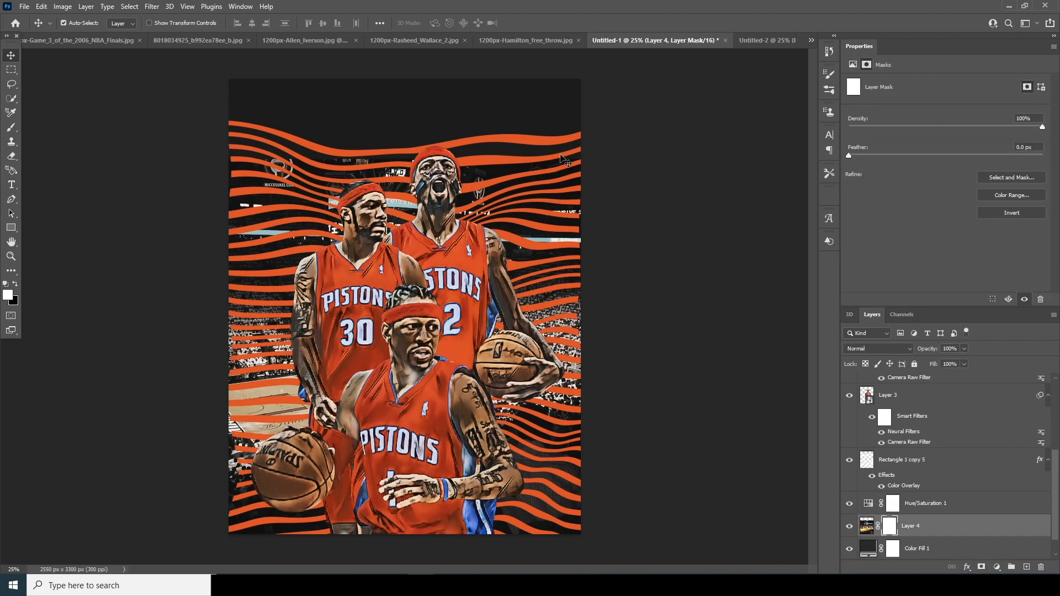
pyautogui.press('b')
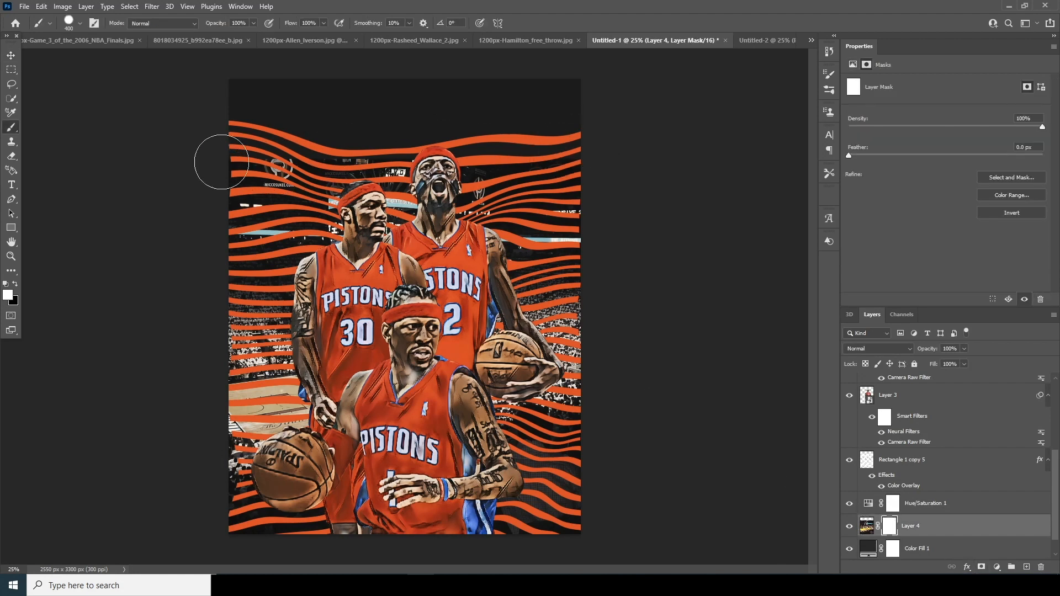
pyautogui.click(80, 23)
pyautogui.doubleClick(109, 170)
pyautogui.click(15, 283)
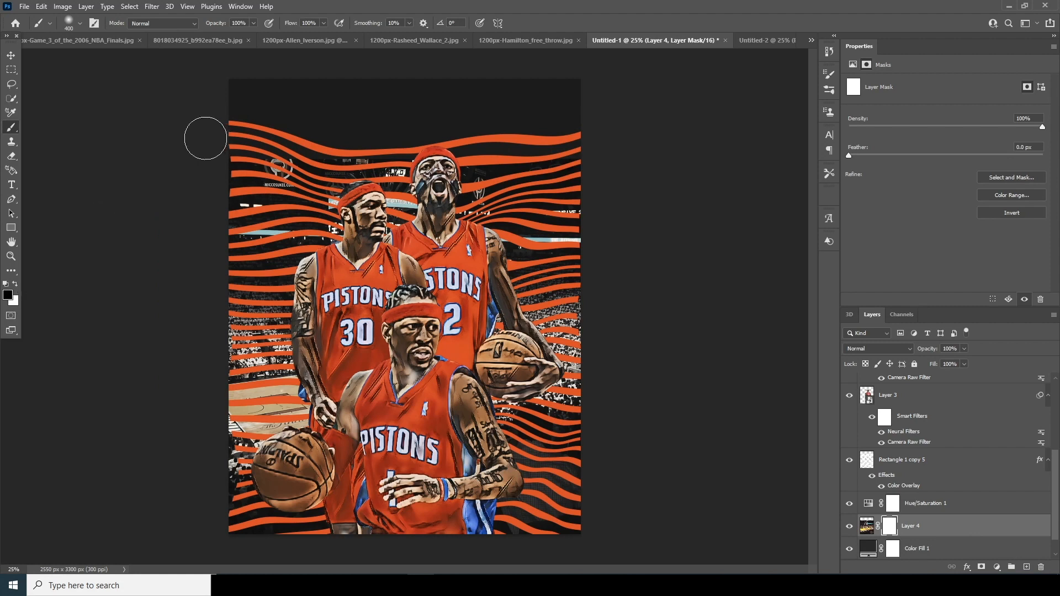
pyautogui.press(']')
pyautogui.press(']')
pyautogui.press(']')
pyautogui.press(']')
pyautogui.press(']')
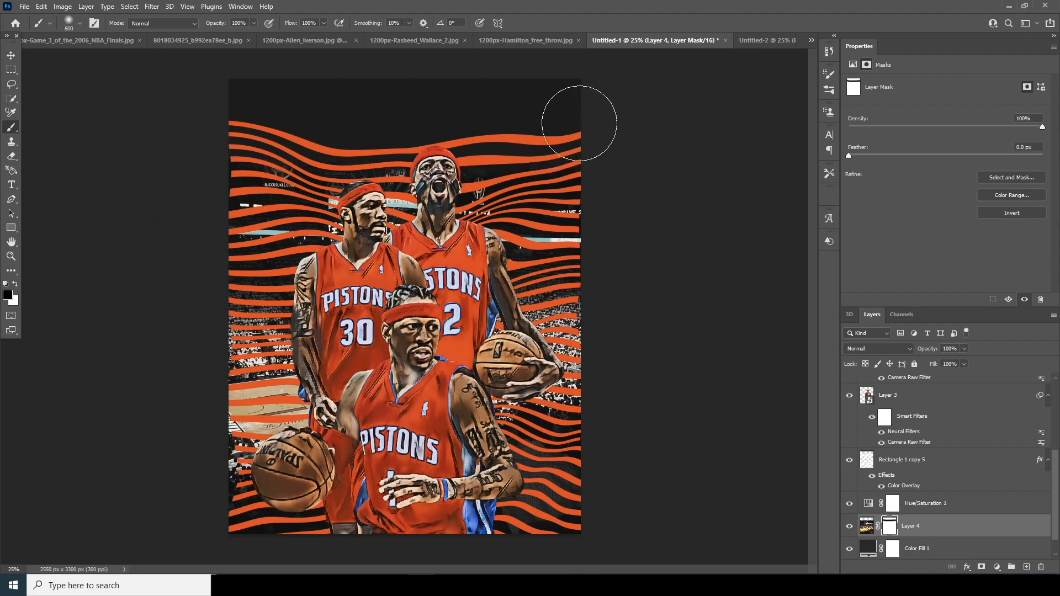
pyautogui.click(466, 150)
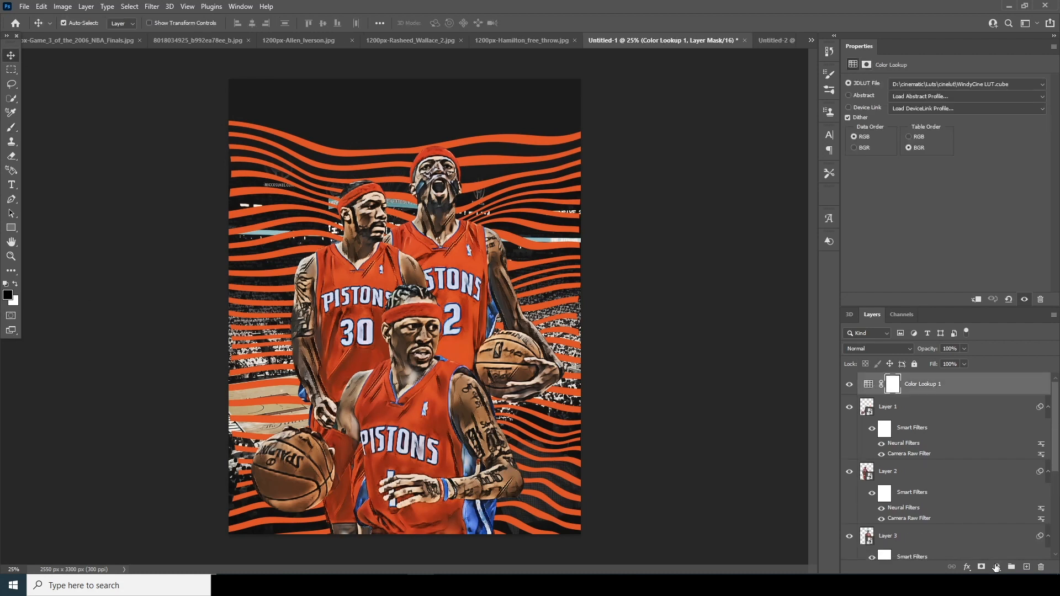
# Step: Add a Hue/Saturation adjustment above the Color Lookup with hue -7, saturation +6 and lightness -9
pyautogui.click(996, 566)
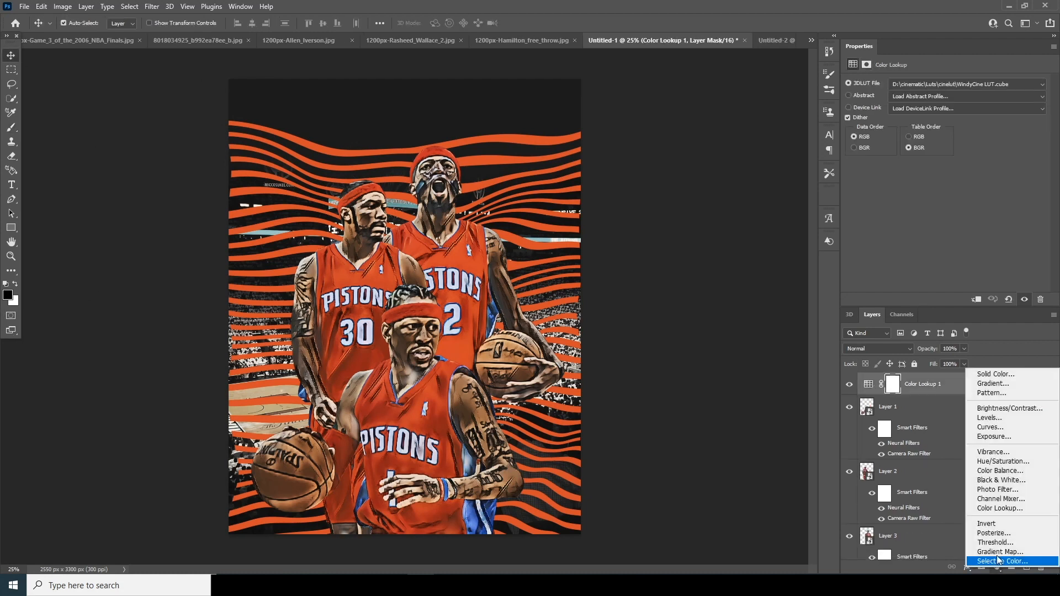
pyautogui.click(1002, 462)
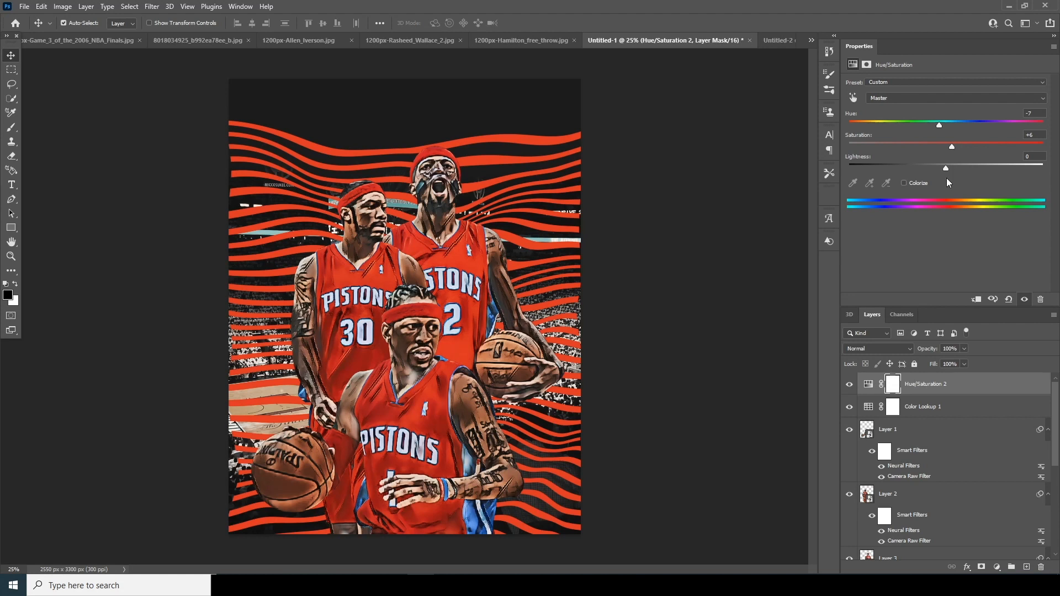
pyautogui.moveTo(941, 168); pyautogui.dragTo(937, 168)
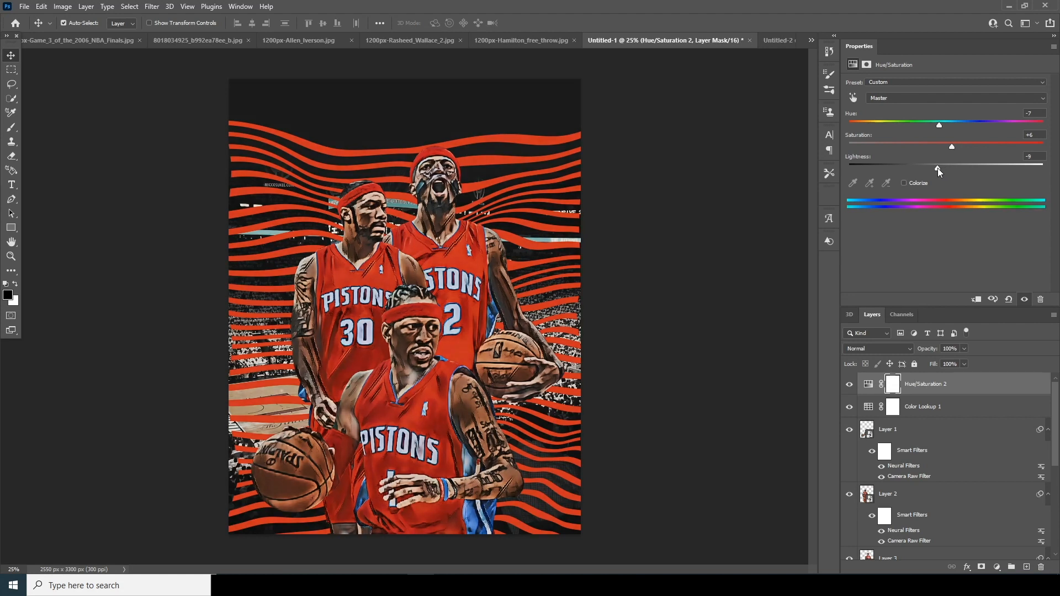
# Step: Copy the creased dark paper texture from its own document onto the poster as the topmost layer
pyautogui.click(34, 43)
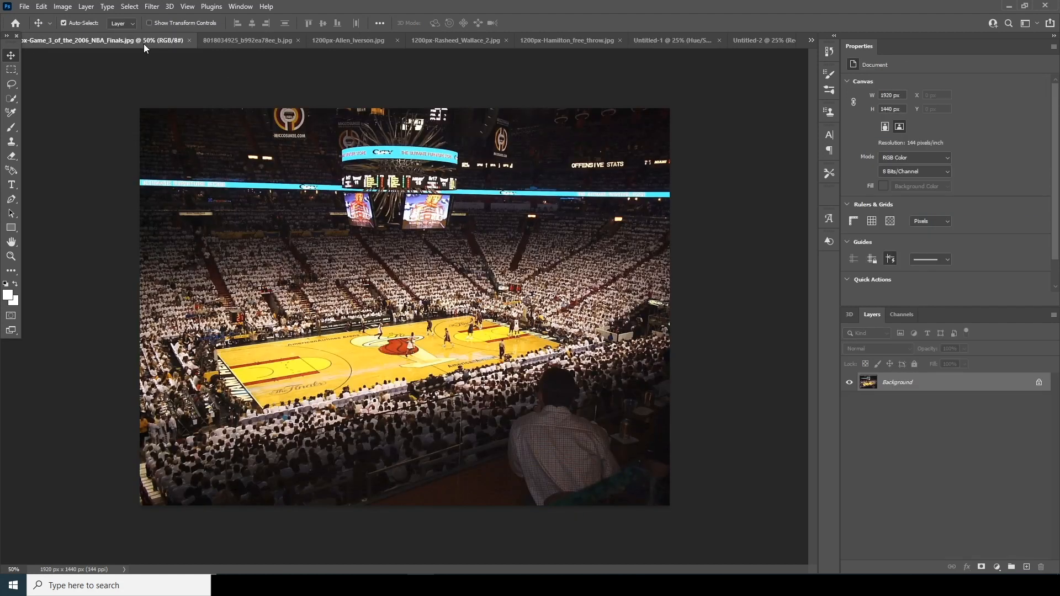
pyautogui.click(202, 40)
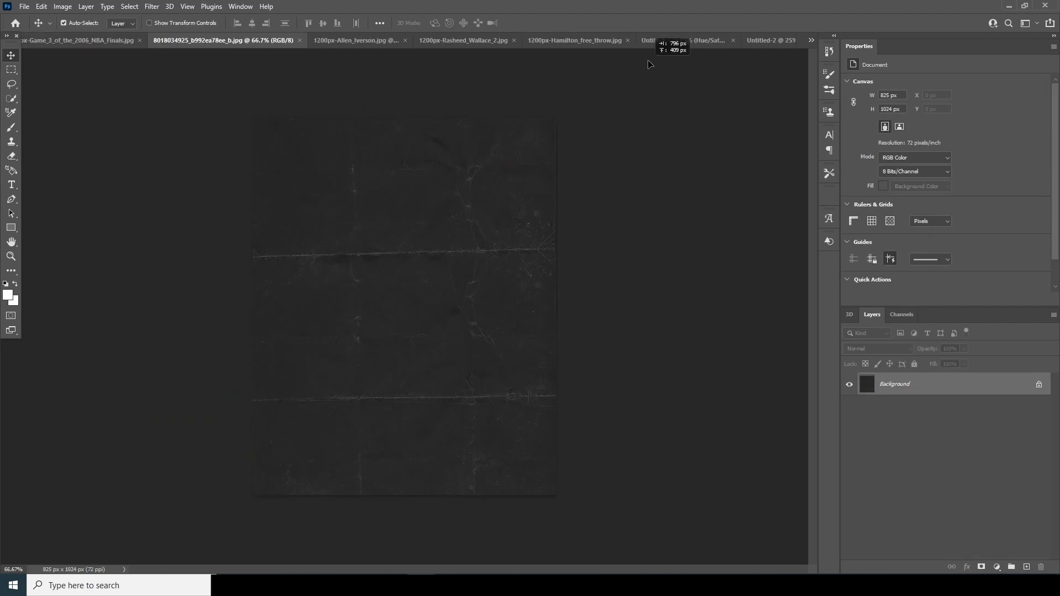
pyautogui.click(657, 41)
pyautogui.moveTo(408, 191); pyautogui.dragTo(395, 221)
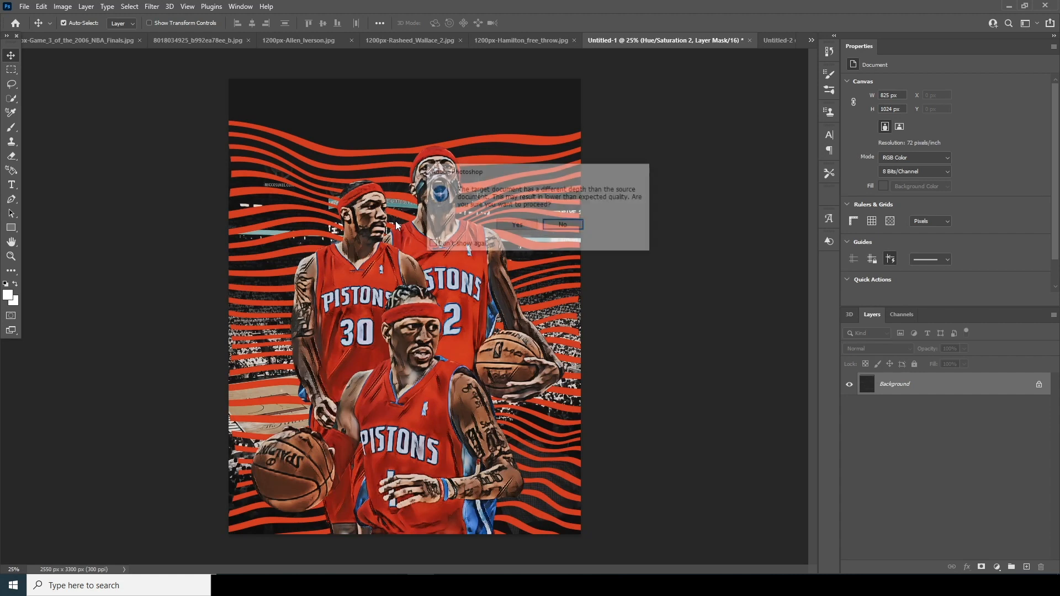
pyautogui.click(521, 228)
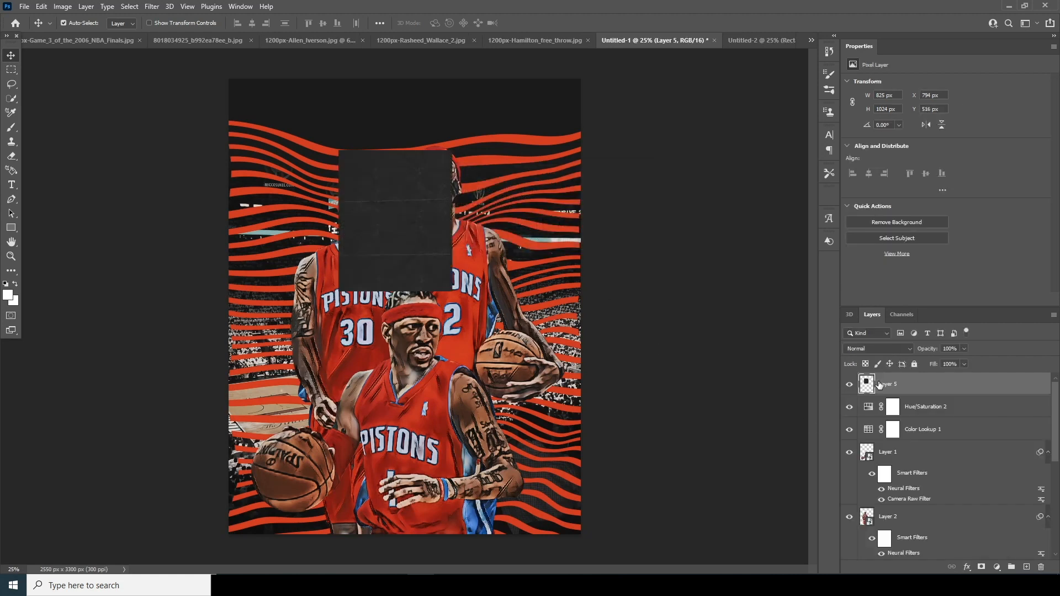
# Step: Scale the paper texture to about 2713 × 3367 px to cover the poster and set its blend mode to Screen
pyautogui.hotkey('ctrl', 't')
pyautogui.moveTo(452, 290); pyautogui.dragTo(622, 429)
pyautogui.moveTo(500, 351); pyautogui.dragTo(510, 438)
pyautogui.press('Return')
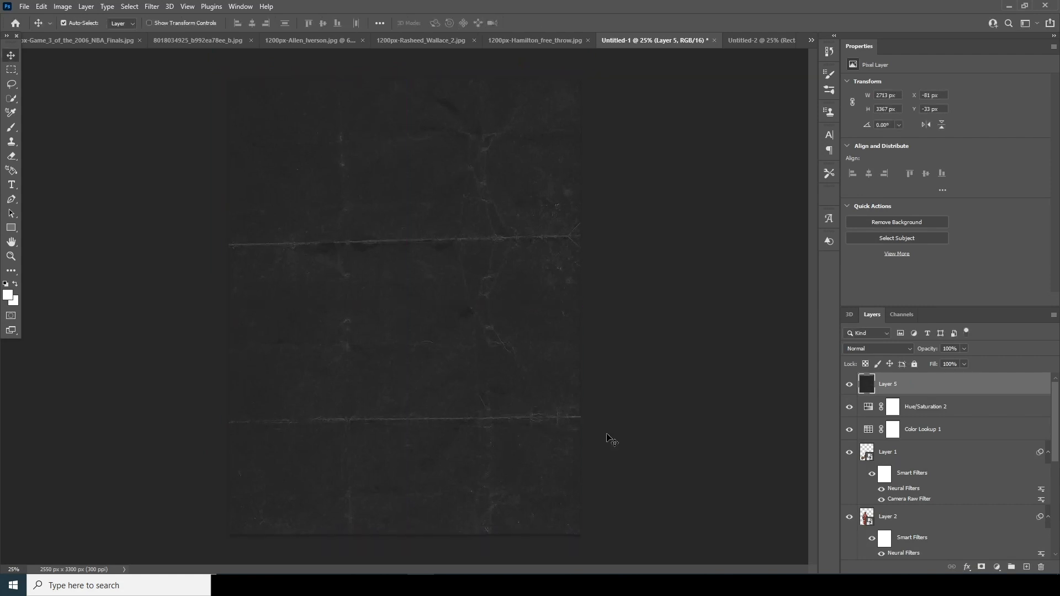
pyautogui.click(879, 348)
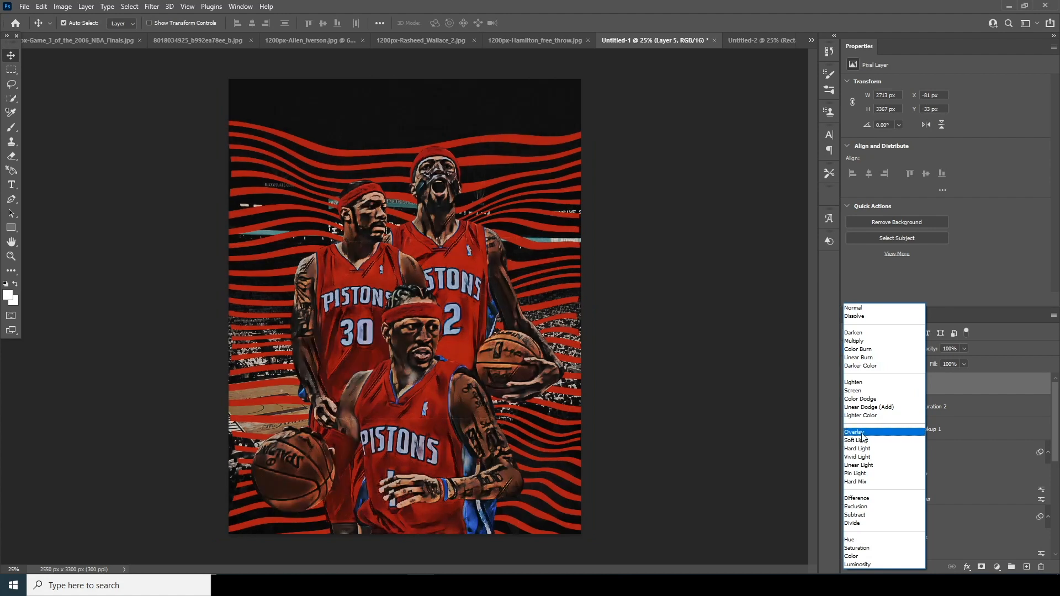
pyautogui.click(862, 391)
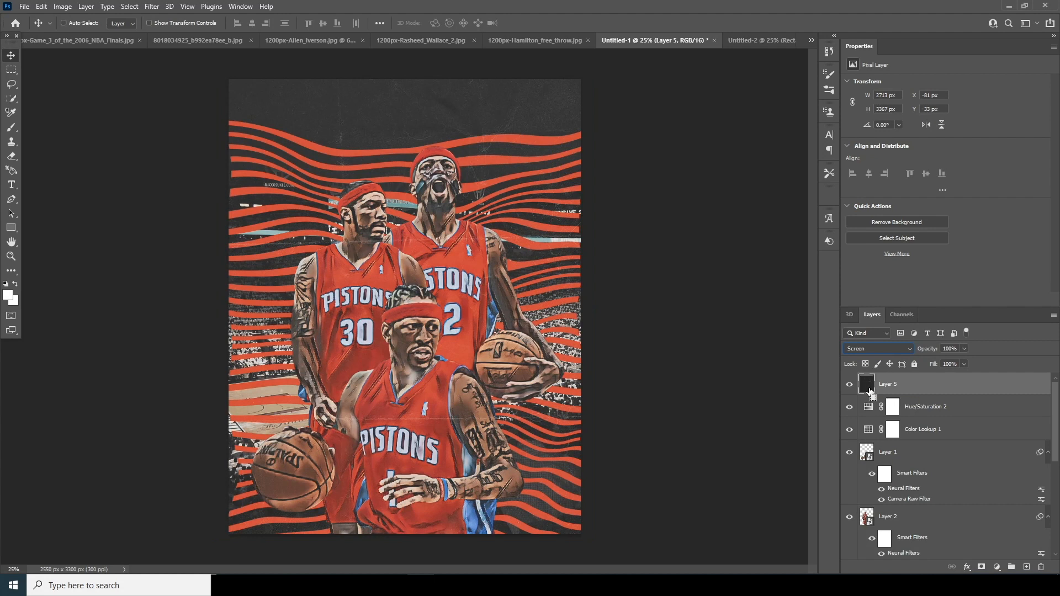
# Step: Adjust the paper texture's Levels with a black input of 25 and a midtone value of 1.45
pyautogui.hotkey('ctrl', 'l')
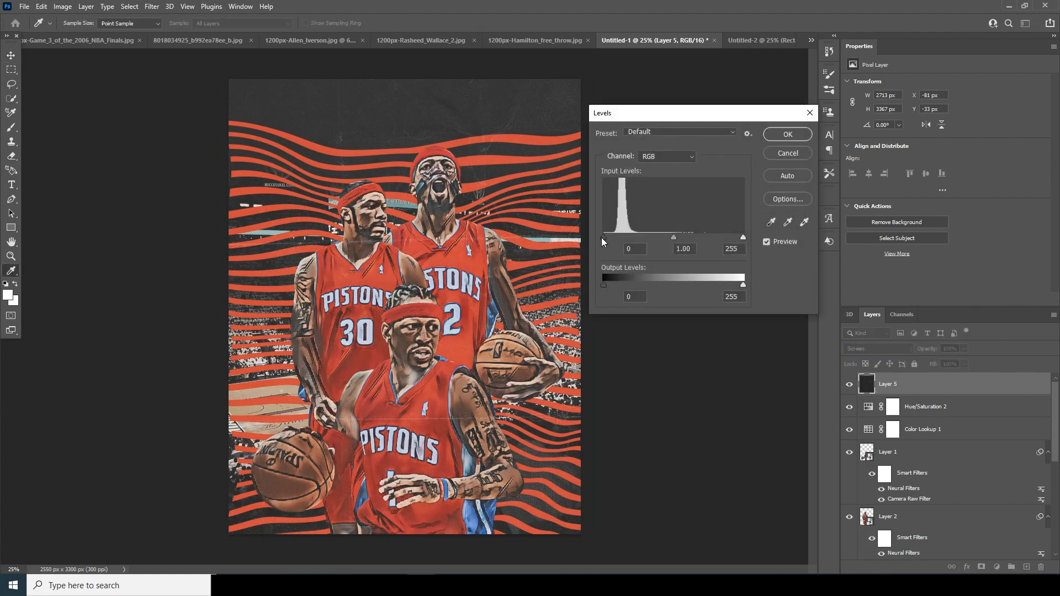
pyautogui.moveTo(603, 237); pyautogui.dragTo(613, 238)
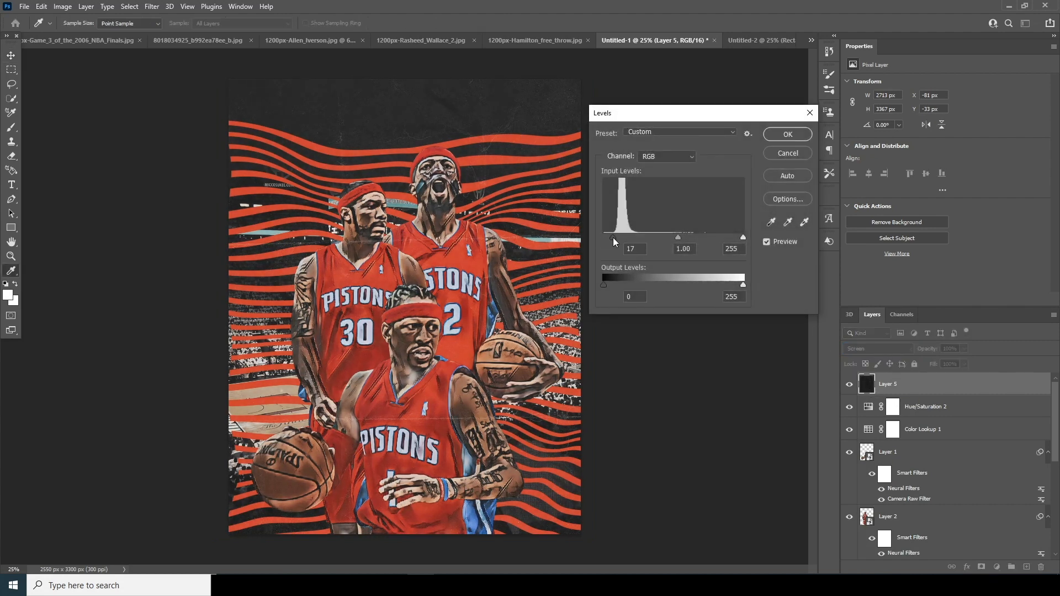
pyautogui.moveTo(668, 237); pyautogui.dragTo(617, 236)
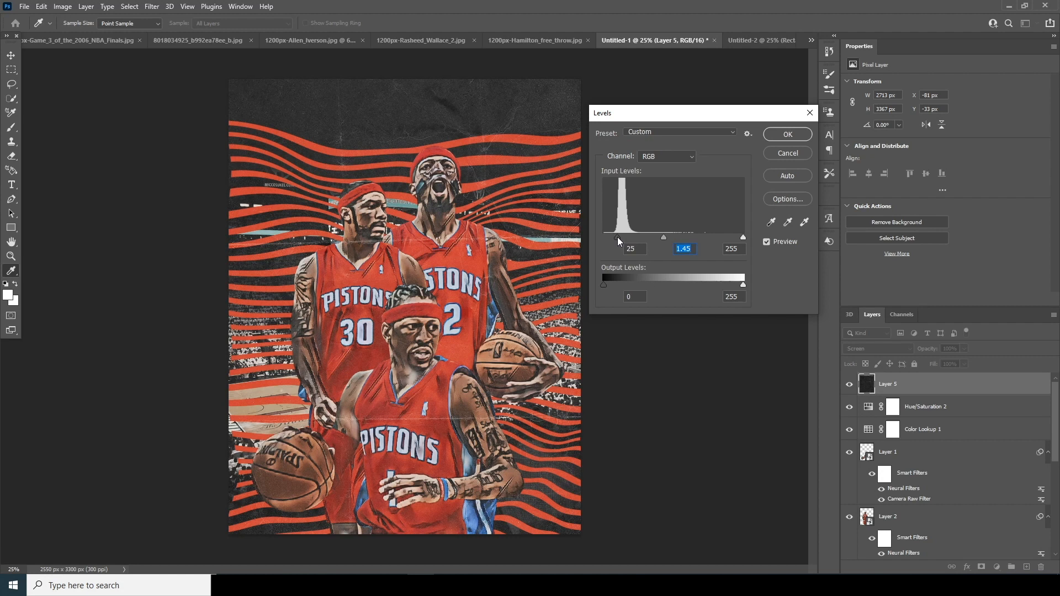
pyautogui.click(617, 237)
pyautogui.click(785, 136)
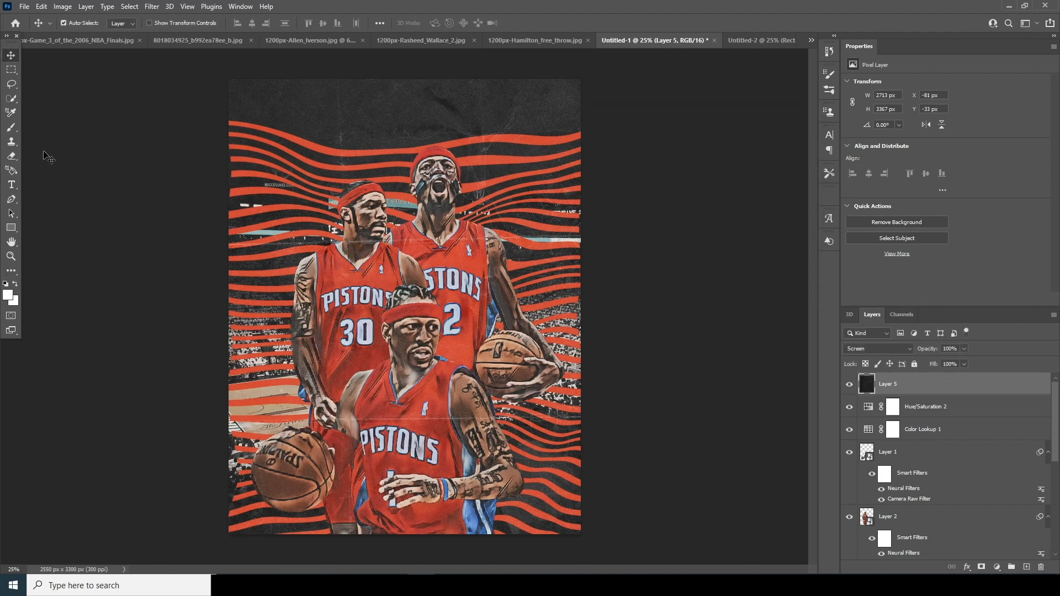
# Step: Add the title text PISTONS in white Khand Bold near the poster's upper edge
pyautogui.click(11, 184)
pyautogui.click(359, 114)
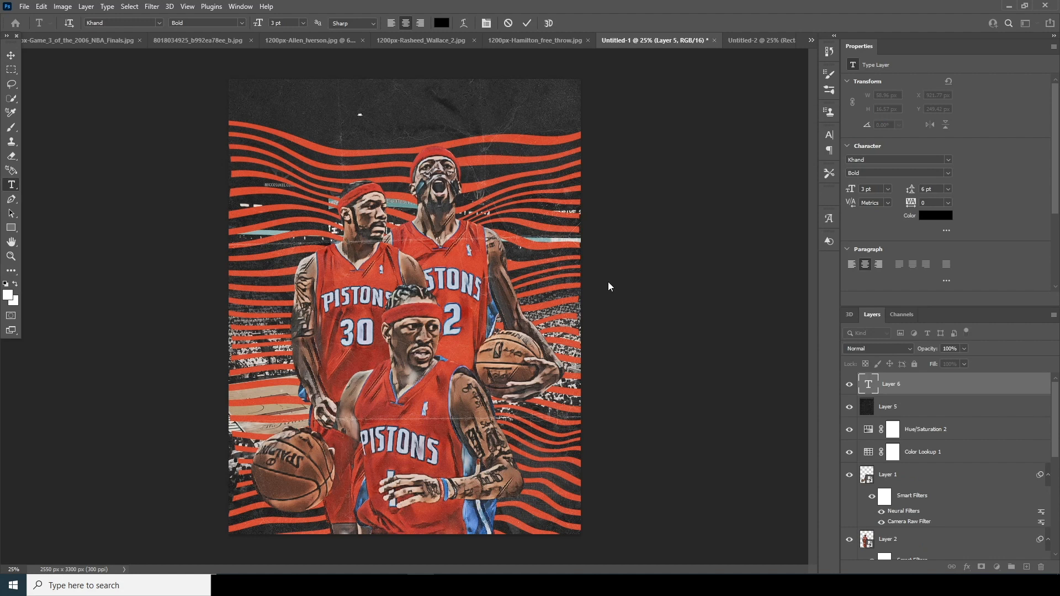
pyautogui.moveTo(864, 385); pyautogui.dragTo(869, 418)
pyautogui.click(935, 216)
pyautogui.click(607, 272)
pyautogui.click(858, 267)
pyautogui.click(10, 56)
# Step: Enlarge the PISTONS title to about 145 pt across the poster's upper area and move its layer beneath the player layers
pyautogui.hotkey('ctrl', 't')
pyautogui.moveTo(364, 117); pyautogui.dragTo(458, 154)
pyautogui.moveTo(397, 113); pyautogui.dragTo(434, 126)
pyautogui.moveTo(489, 168); pyautogui.dragTo(531, 177)
pyautogui.moveTo(467, 140); pyautogui.dragTo(465, 146)
pyautogui.press('Return')
pyautogui.moveTo(893, 406); pyautogui.dragTo(903, 495)
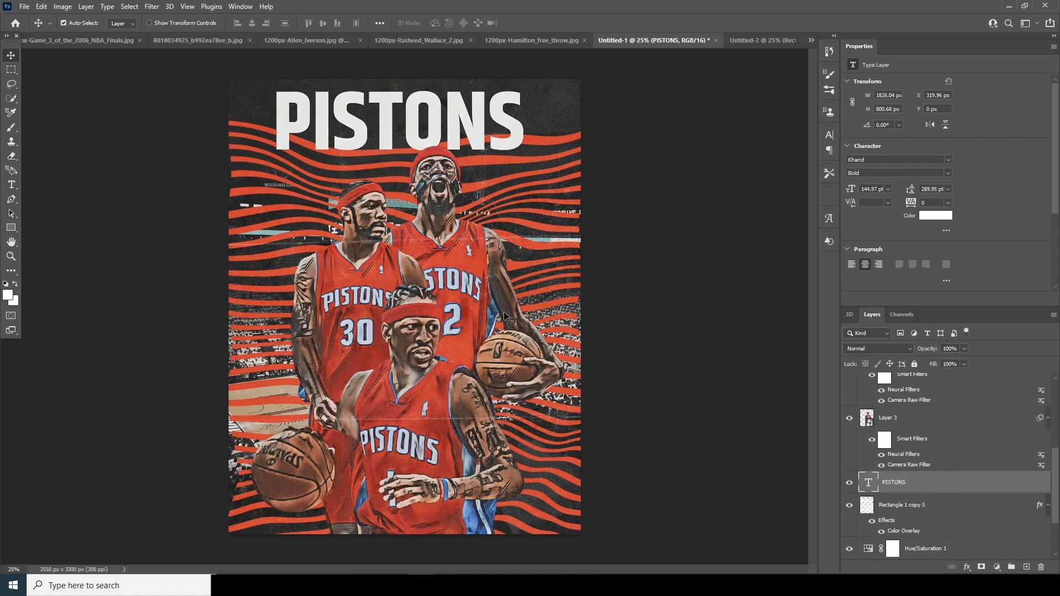
# Step: Enlarge the PISTONS title to about 153 pt and lower it so it sits partly behind the tallest player's head
pyautogui.hotkey('ctrl', 't')
pyautogui.moveTo(456, 129)
pyautogui.mouseDown()
pyautogui.moveTo(450, 146)
pyautogui.moveTo(460, 146)
pyautogui.mouseUp()
pyautogui.moveTo(524, 206); pyautogui.dragTo(530, 213)
pyautogui.moveTo(493, 167); pyautogui.dragTo(493, 176)
pyautogui.press('Return')
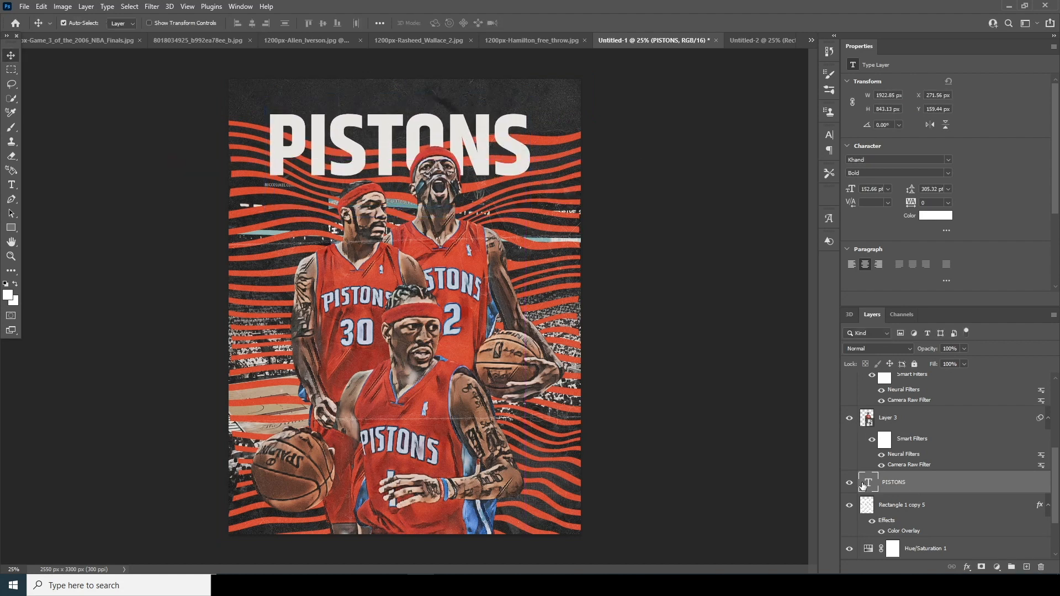
# Step: Set the PISTONS title's letter tracking to 80
pyautogui.doubleClick(868, 482)
pyautogui.moveTo(932, 203); pyautogui.dragTo(890, 198)
pyautogui.hotkey('shift', 'Up')
pyautogui.hotkey('shift', 'Up')
pyautogui.hotkey('shift', 'Up')
pyautogui.hotkey('shift', 'Up')
pyautogui.hotkey('shift', 'Up')
pyautogui.hotkey('shift', 'Up')
pyautogui.hotkey('shift', 'Up')
pyautogui.hotkey('shift', 'Up')
pyautogui.hotkey('shift', 'Up')
pyautogui.hotkey('shift', 'Up')
pyautogui.hotkey('shift', 'Down')
pyautogui.hotkey('shift', 'Down')
pyautogui.click(11, 55)
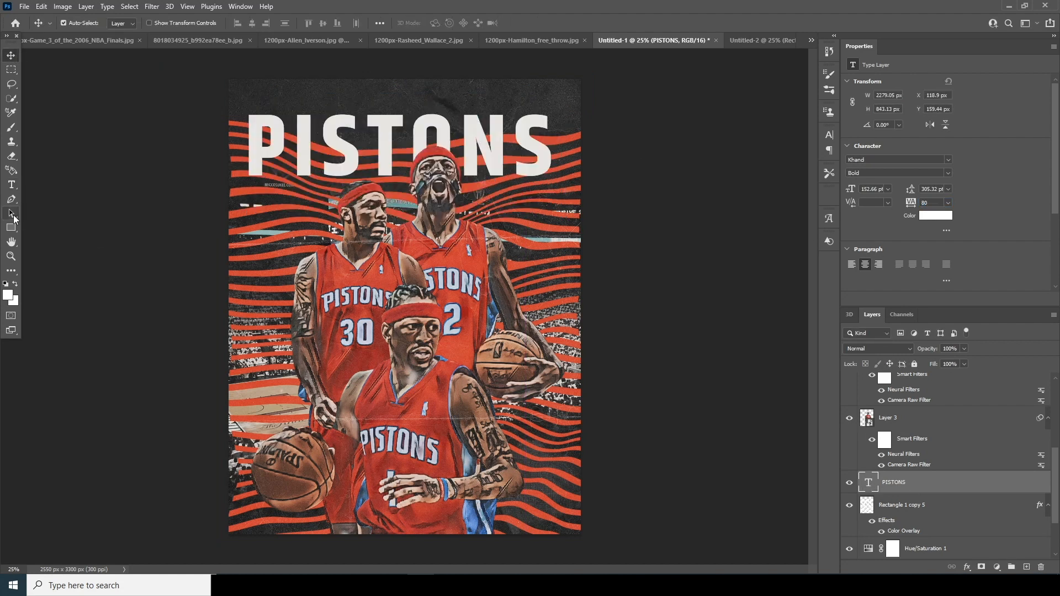
# Step: Add a small Lorem ipsum paragraph spanning the poster's lower edge, with its layer above the players and below the Color Lookup
pyautogui.click(12, 186)
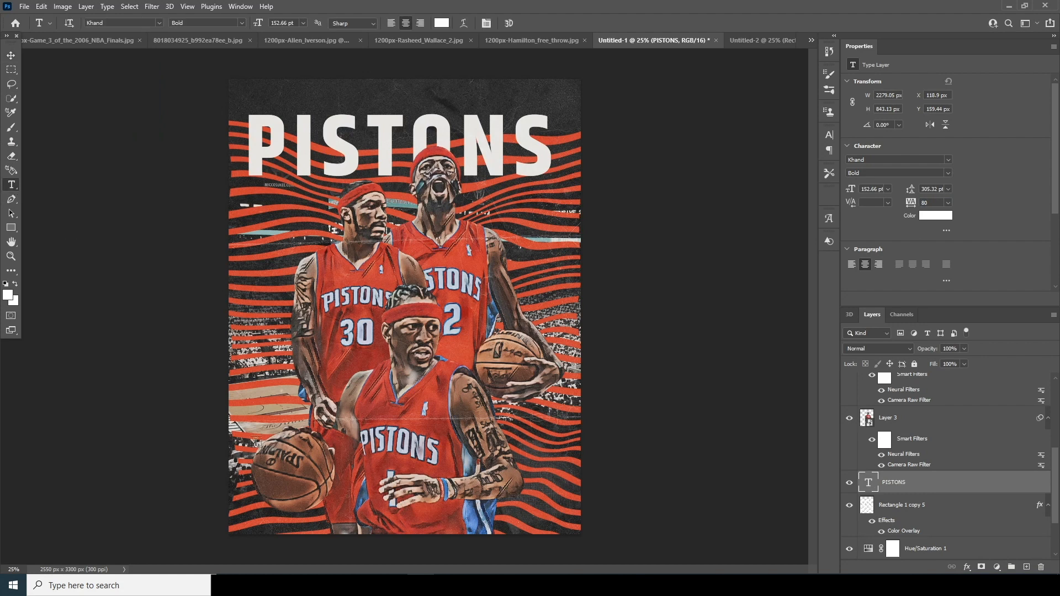
pyautogui.moveTo(237, 495); pyautogui.dragTo(580, 519)
pyautogui.moveTo(868, 486); pyautogui.dragTo(868, 443)
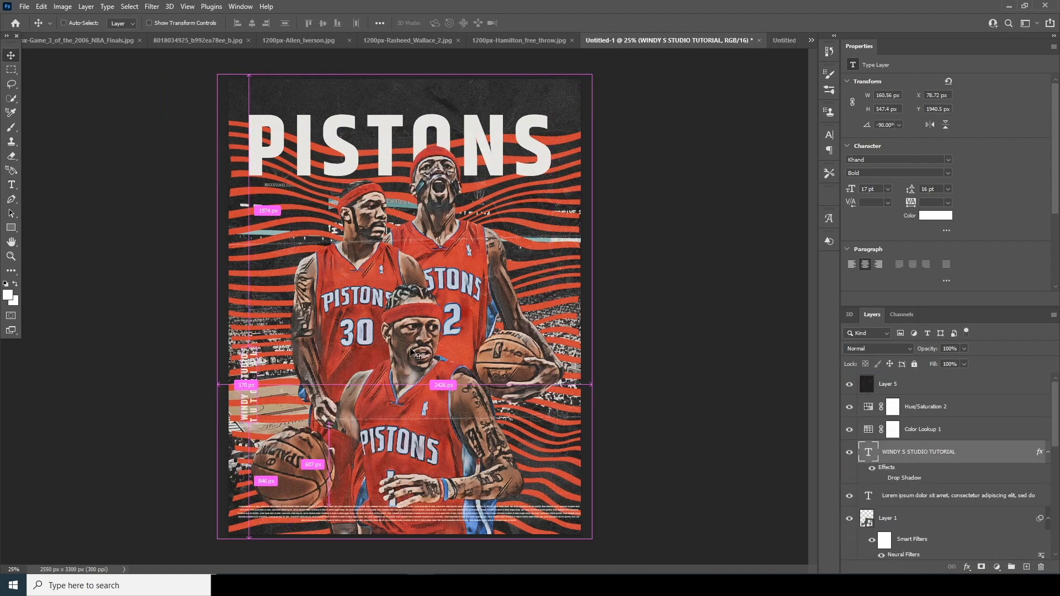
# Step: Place the WINDY S STUDIO TUTORIAL text horizontally, centered above the PISTONS title
pyautogui.moveTo(409, 104); pyautogui.dragTo(405, 105)
pyautogui.press('Return')
pyautogui.click(703, 330)
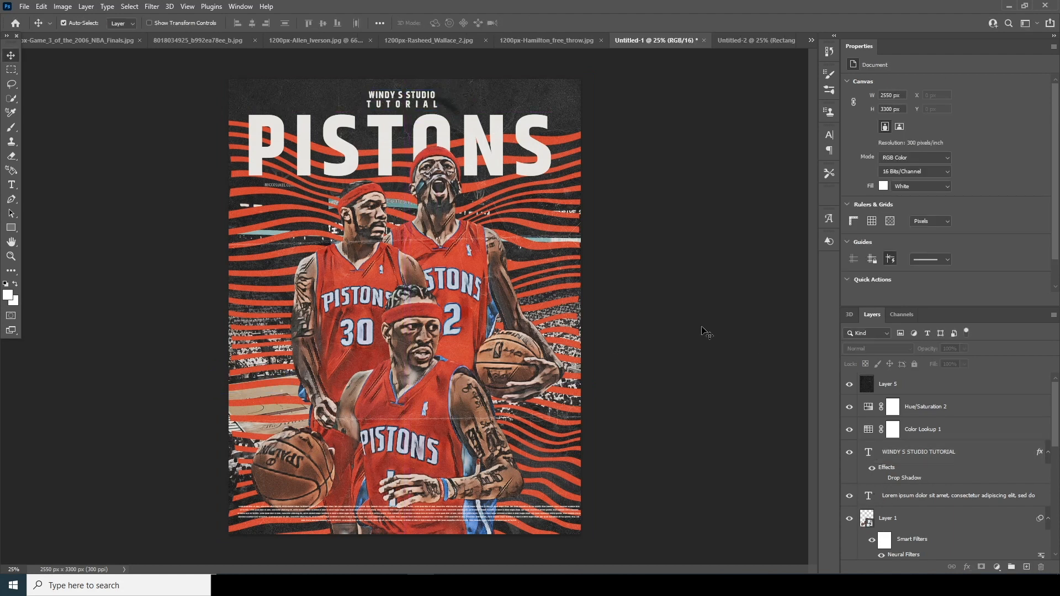